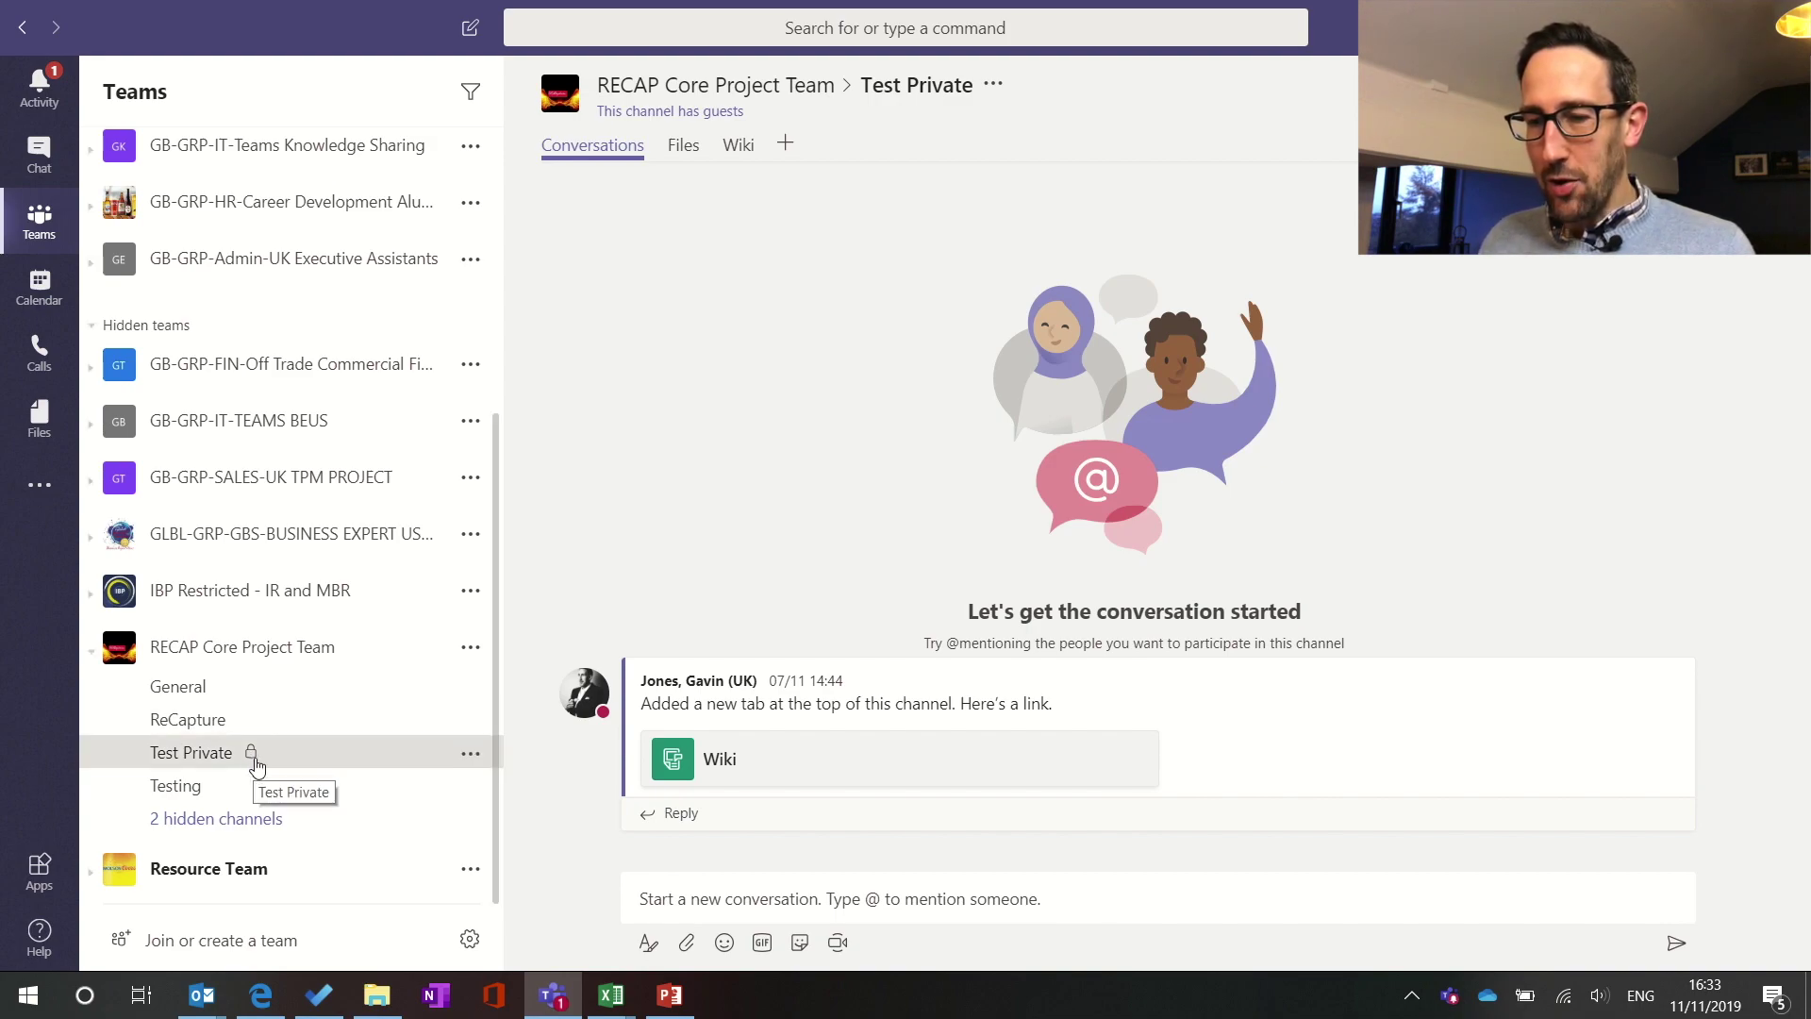
- Review the member permissions in the RECAP Core Project Team's settings, switching channel creation and updating off and back on
{"action": "left_click", "coordinate": [471, 648]}
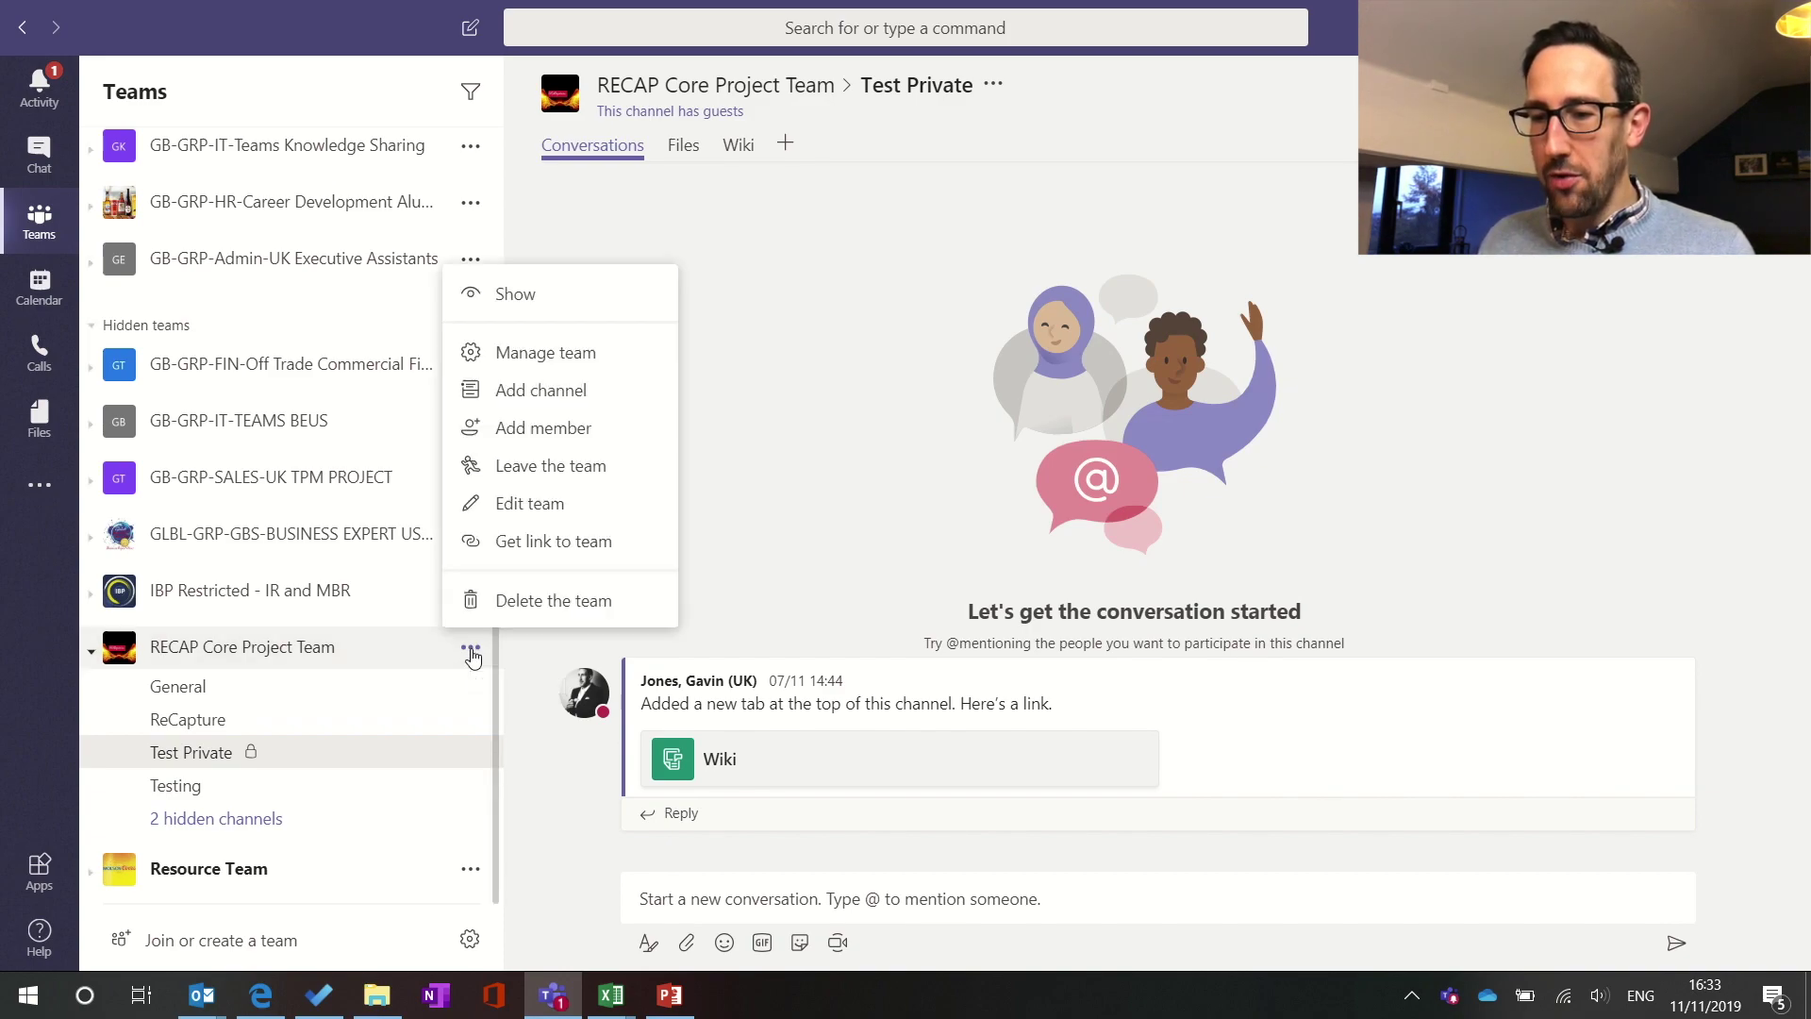
{"action": "left_click", "coordinate": [567, 366]}
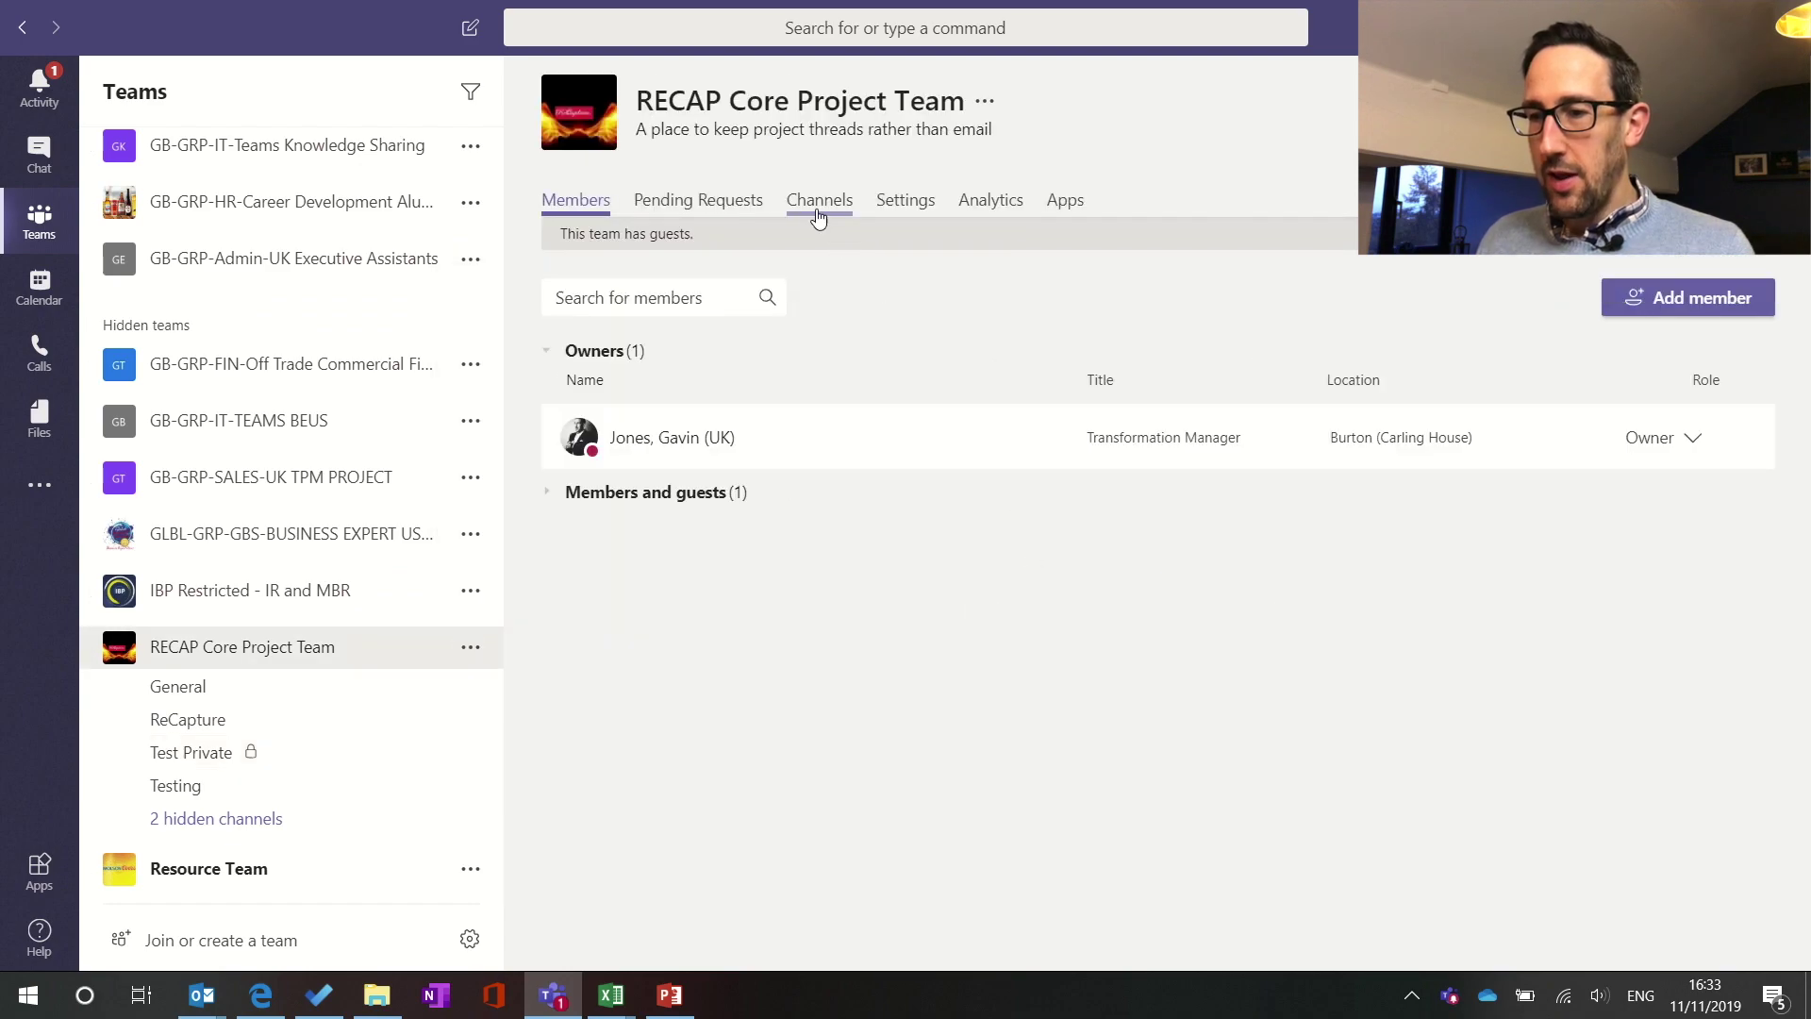
{"action": "left_click", "coordinate": [901, 208]}
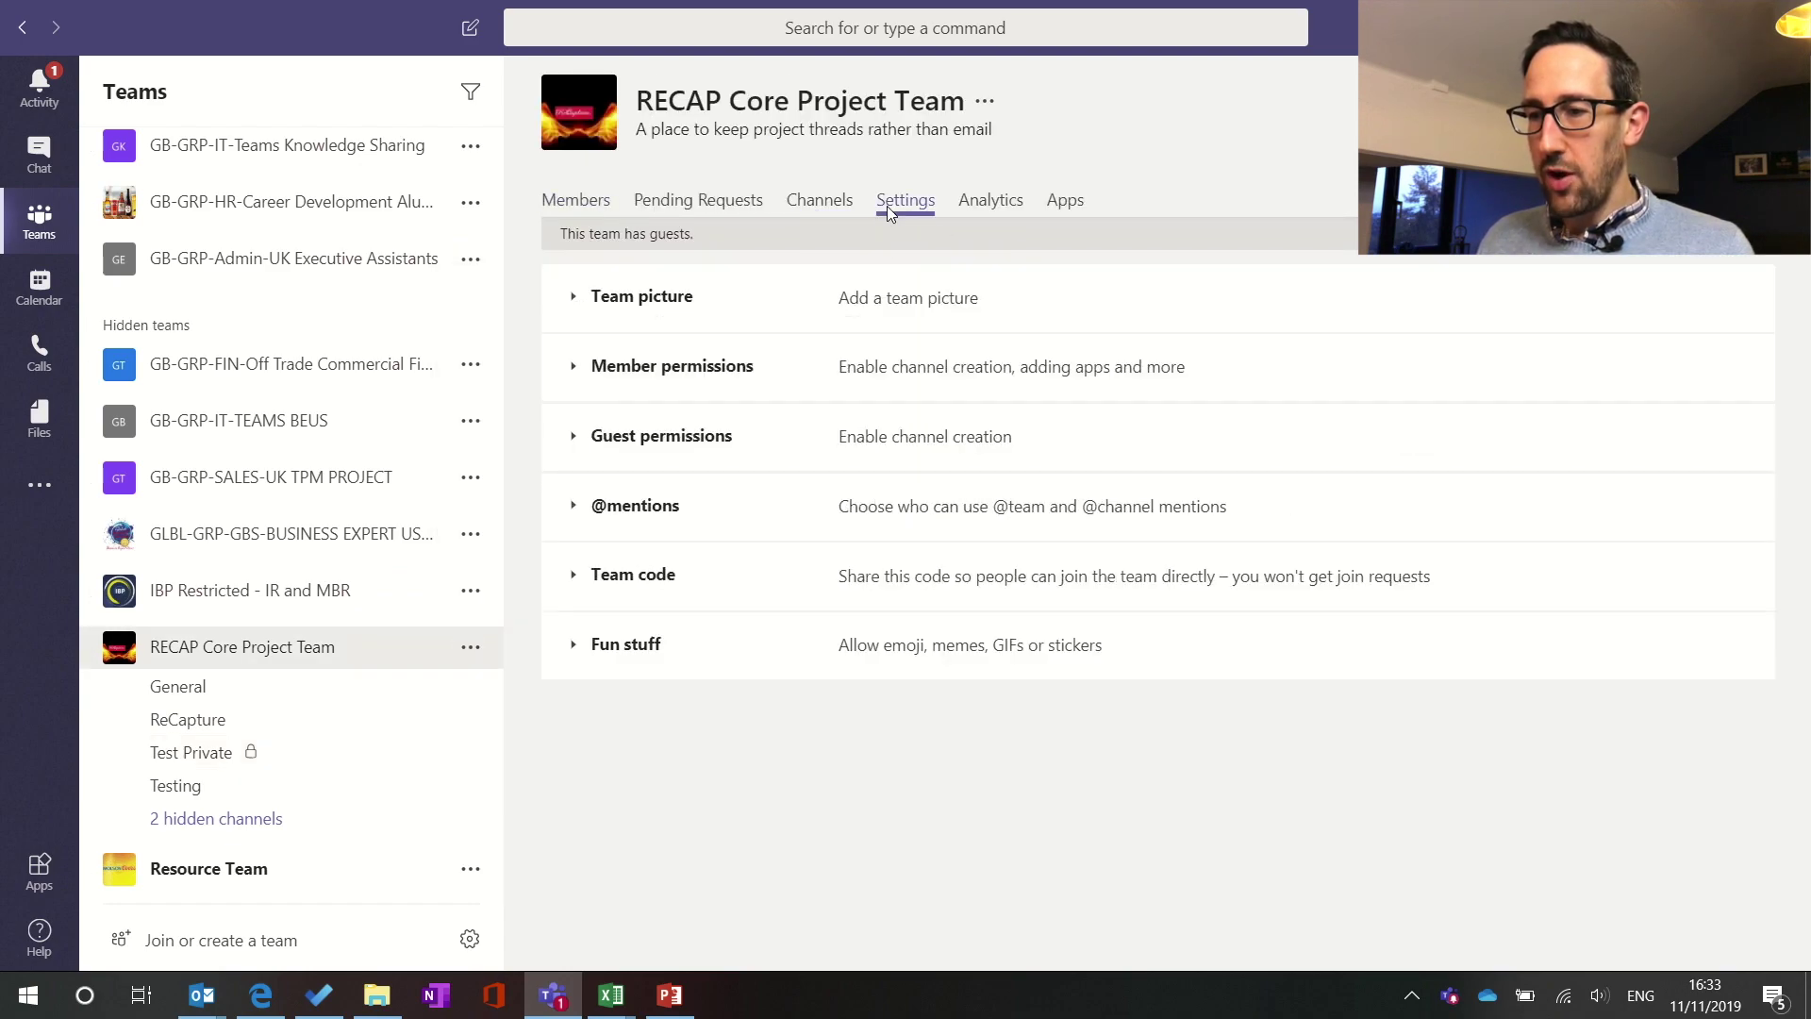
{"action": "left_click", "coordinate": [572, 369]}
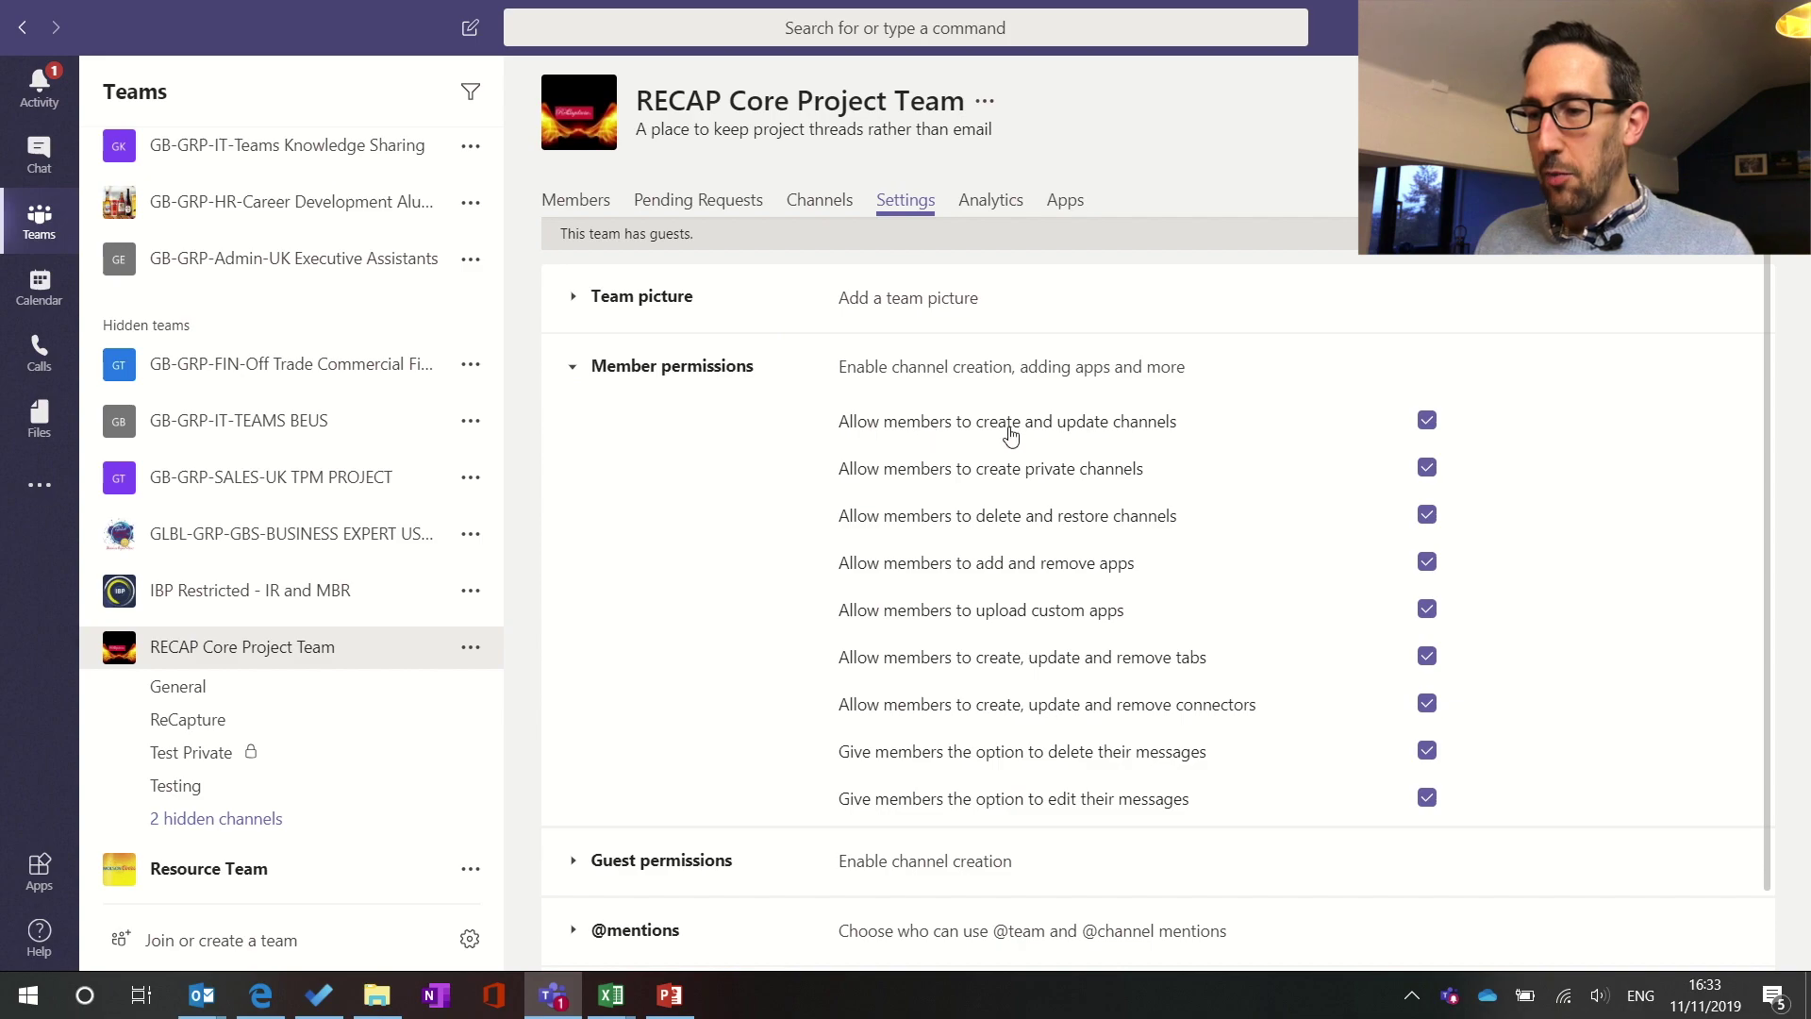
{"action": "left_click", "coordinate": [1436, 430]}
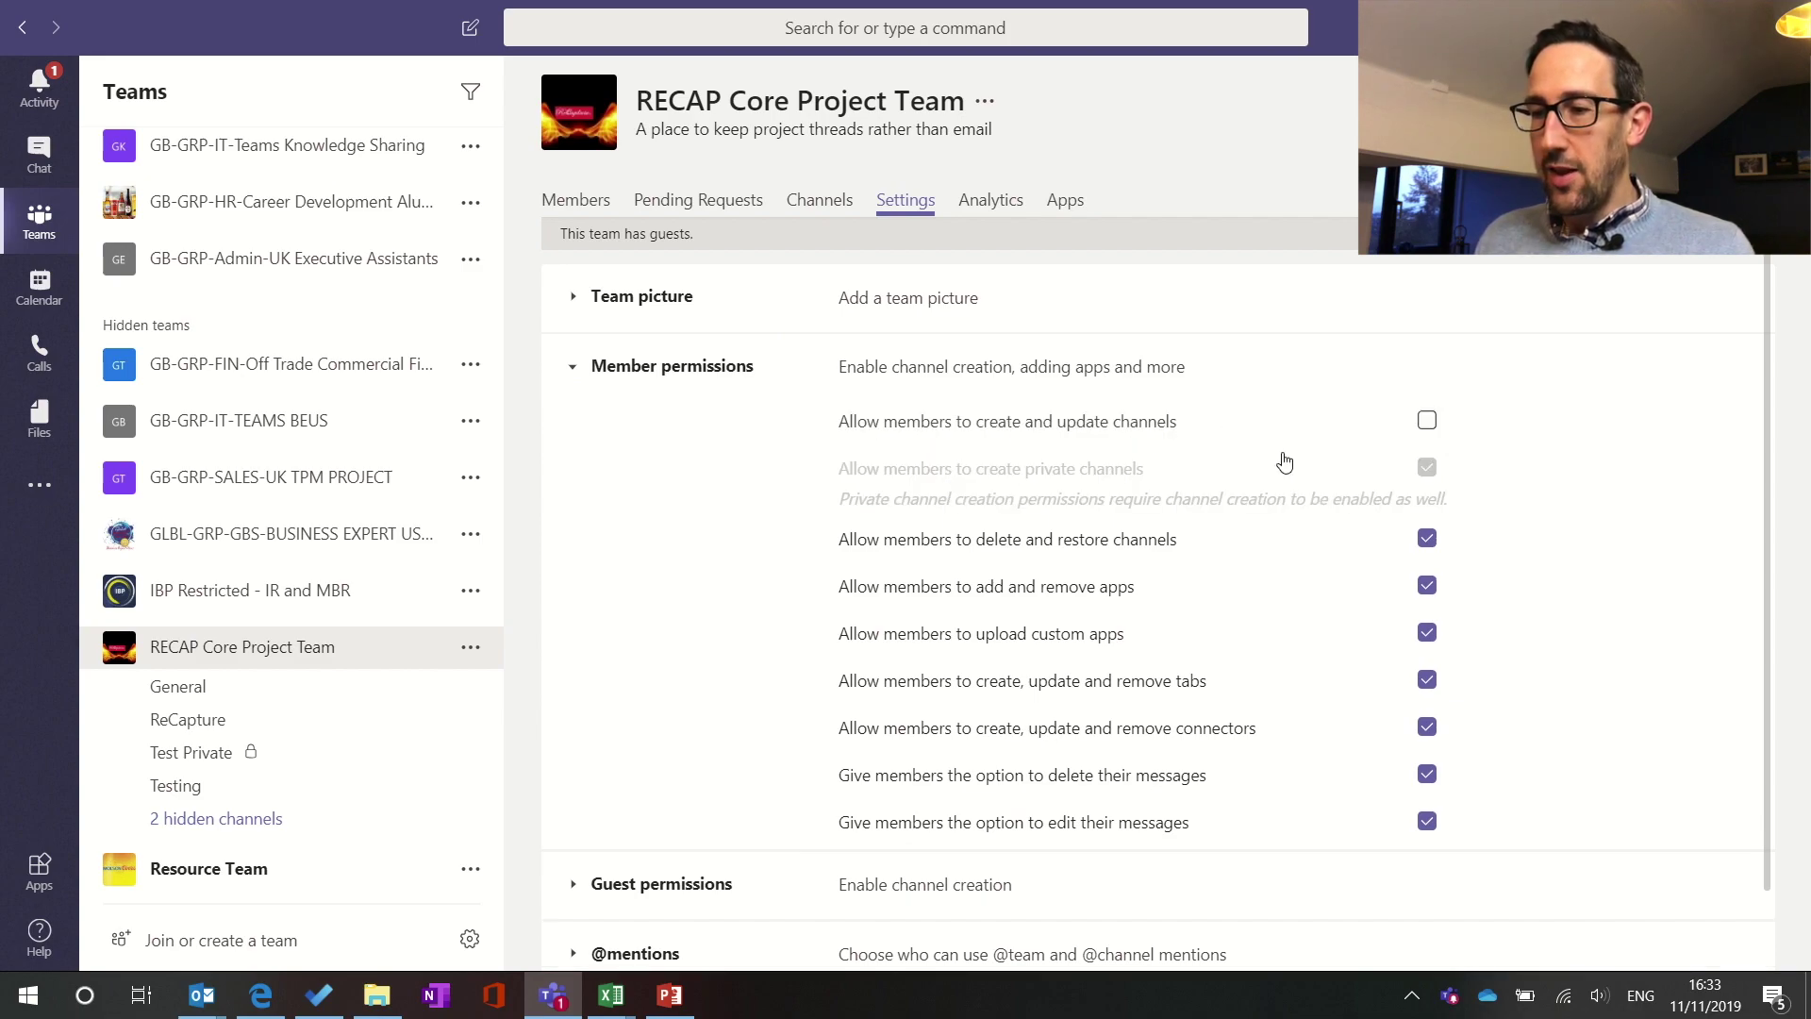
{"action": "left_click", "coordinate": [1428, 421]}
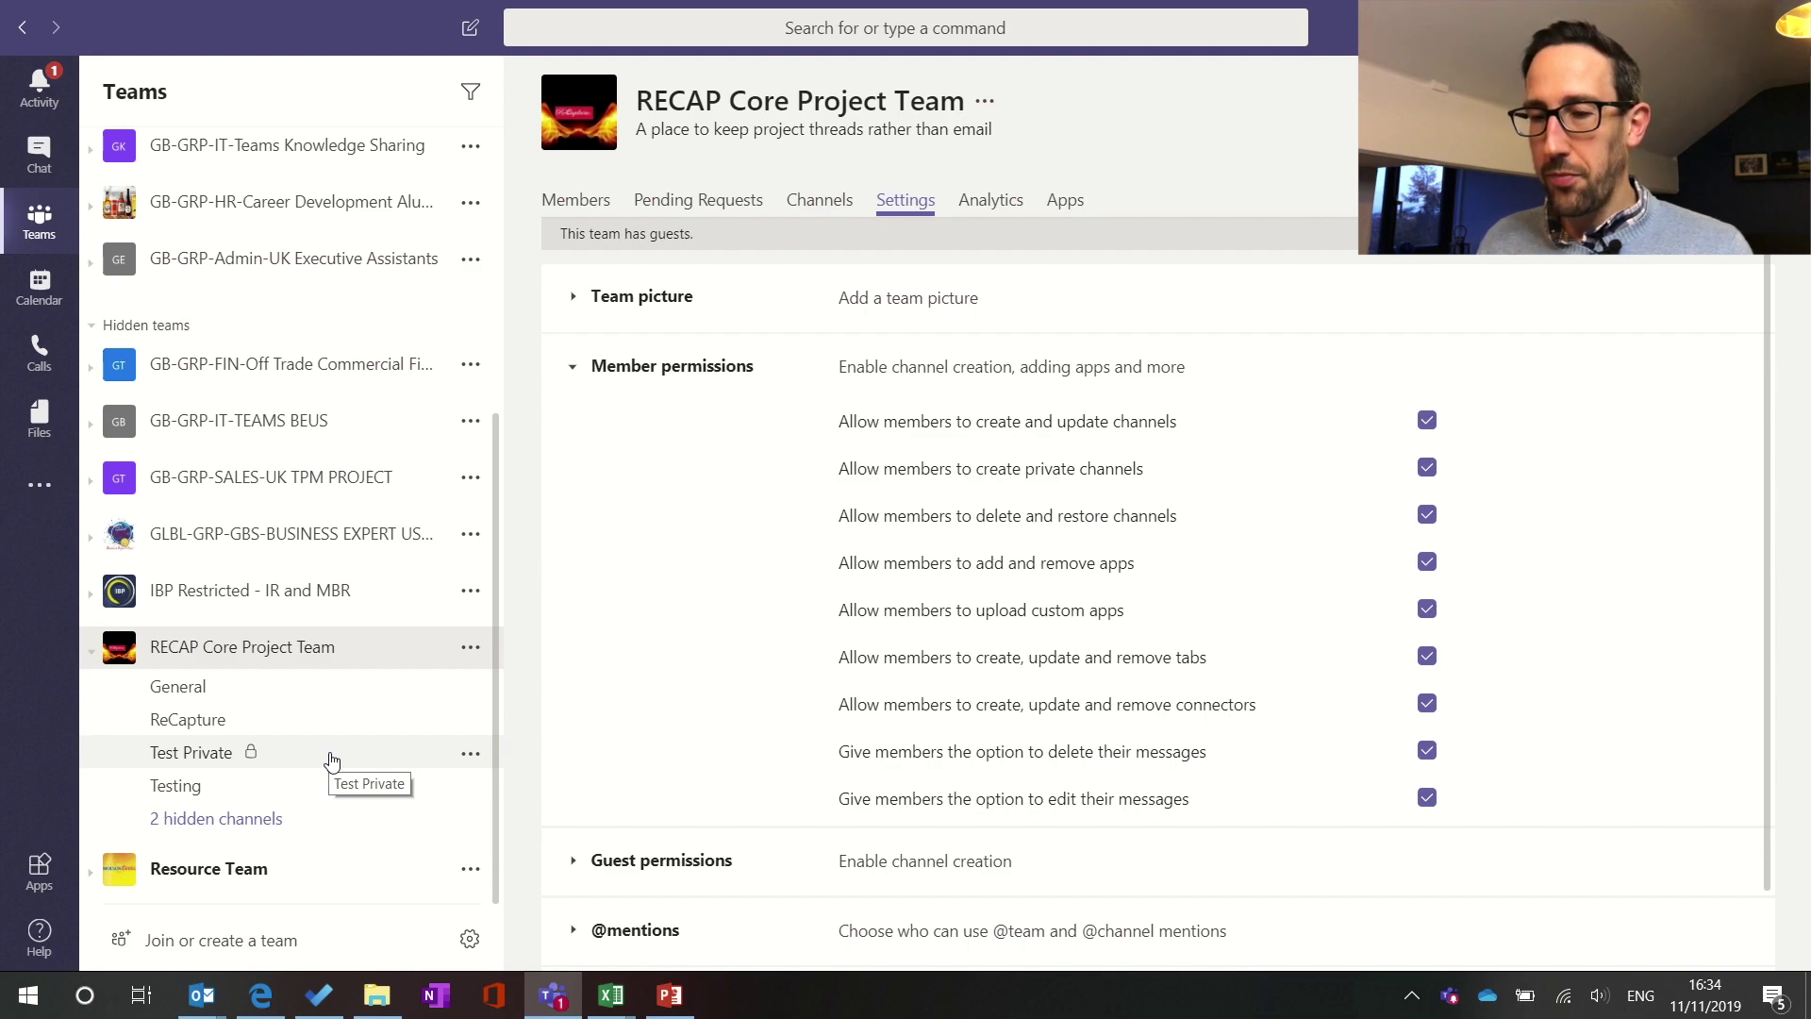
- Create a channel named "Test Private 2" in the RECAP Core Project Team with its privacy set to Private
{"action": "left_click", "coordinate": [470, 649]}
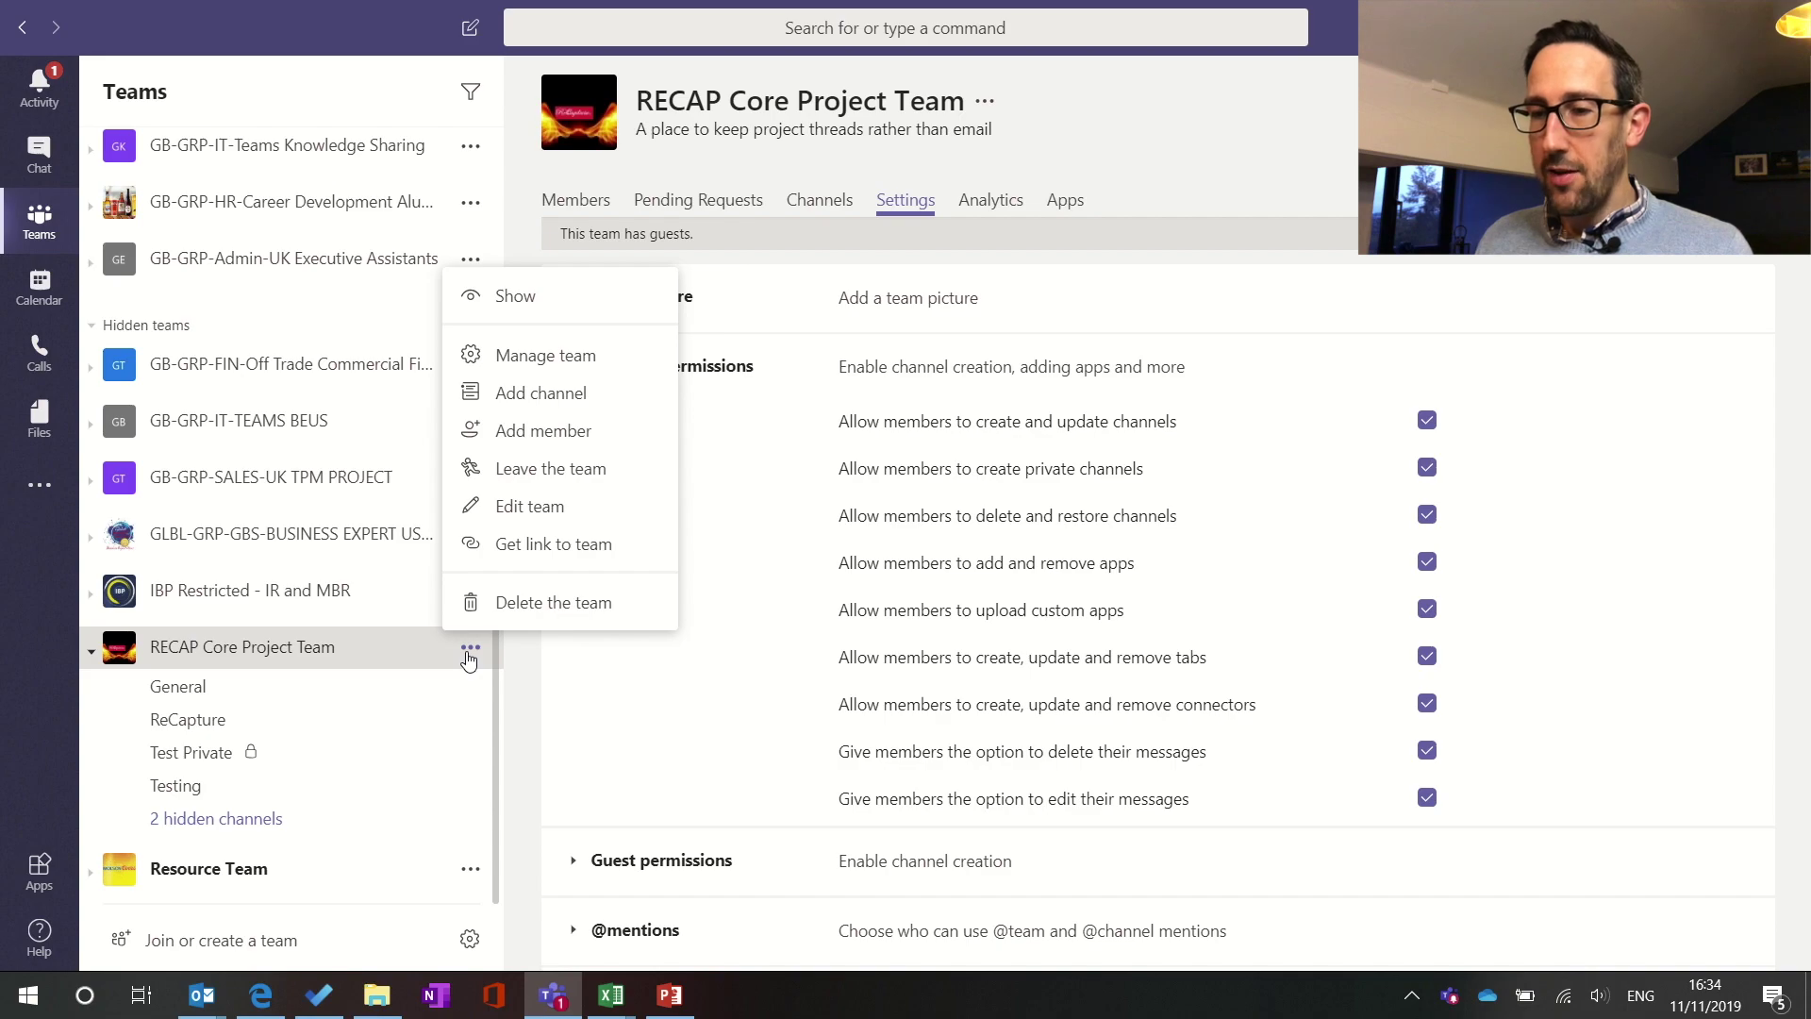
{"action": "left_click", "coordinate": [534, 405]}
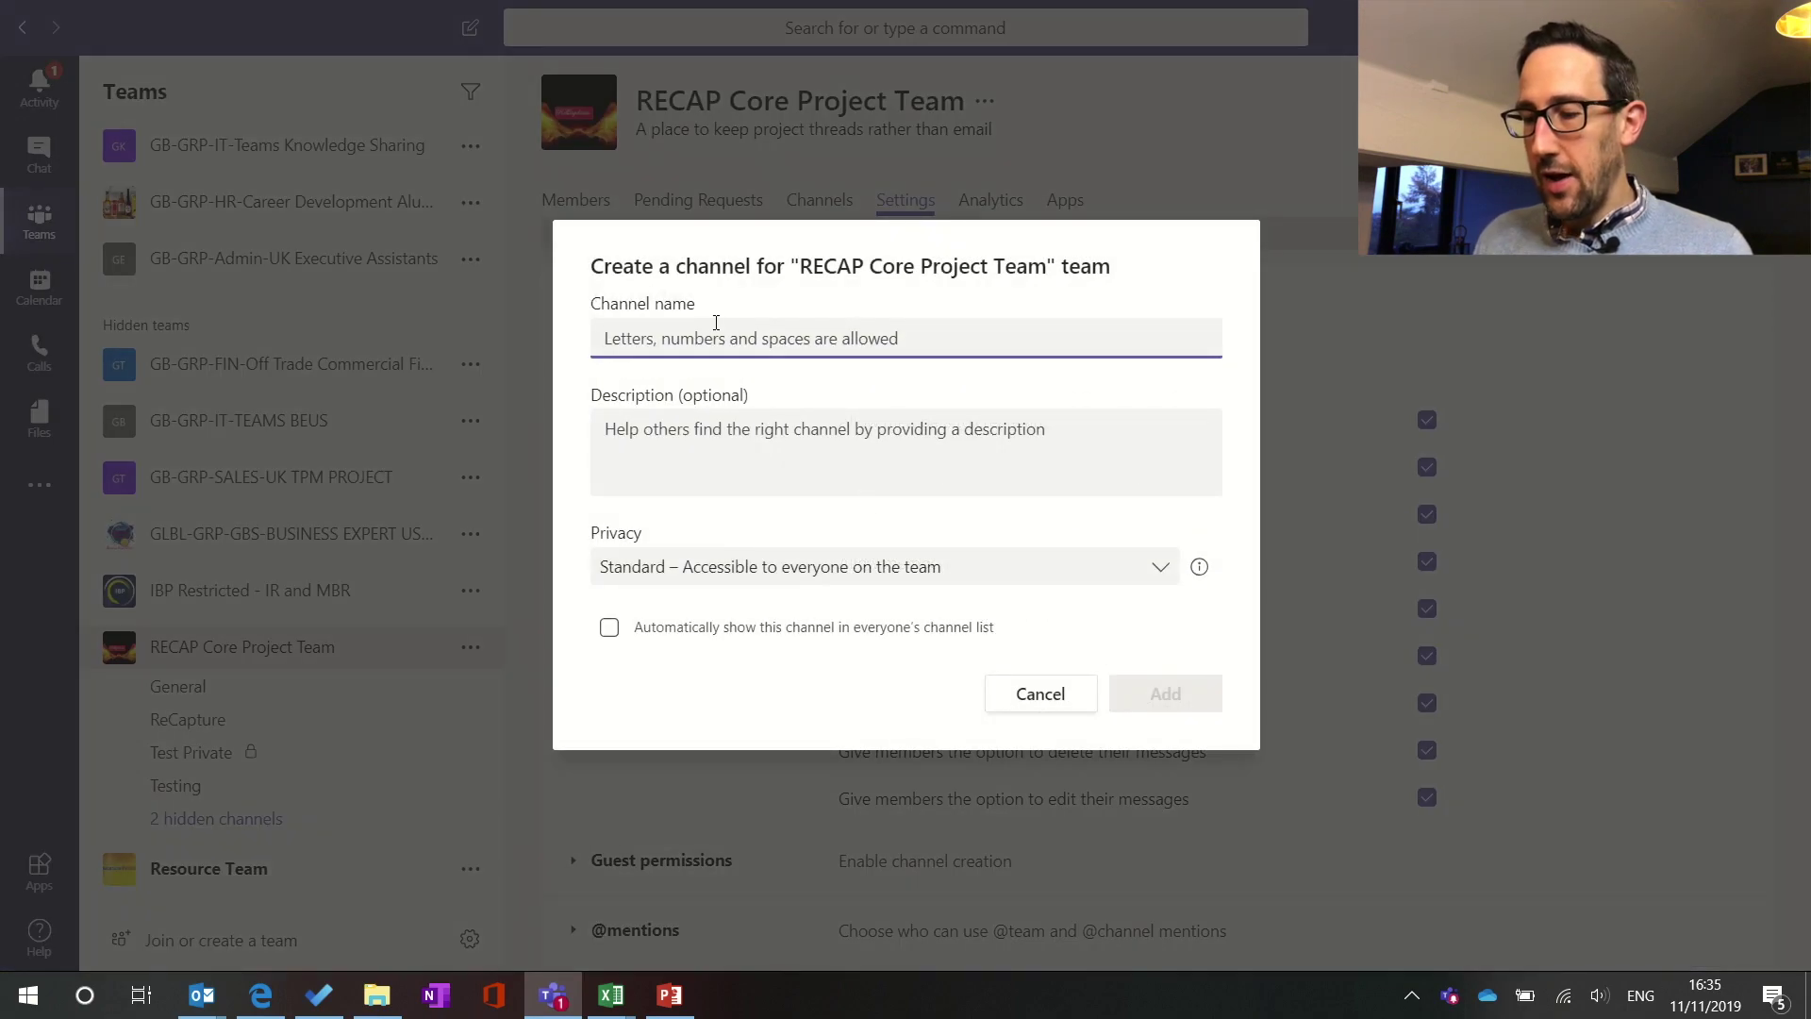
{"action": "type", "text": "Test Private 2"}
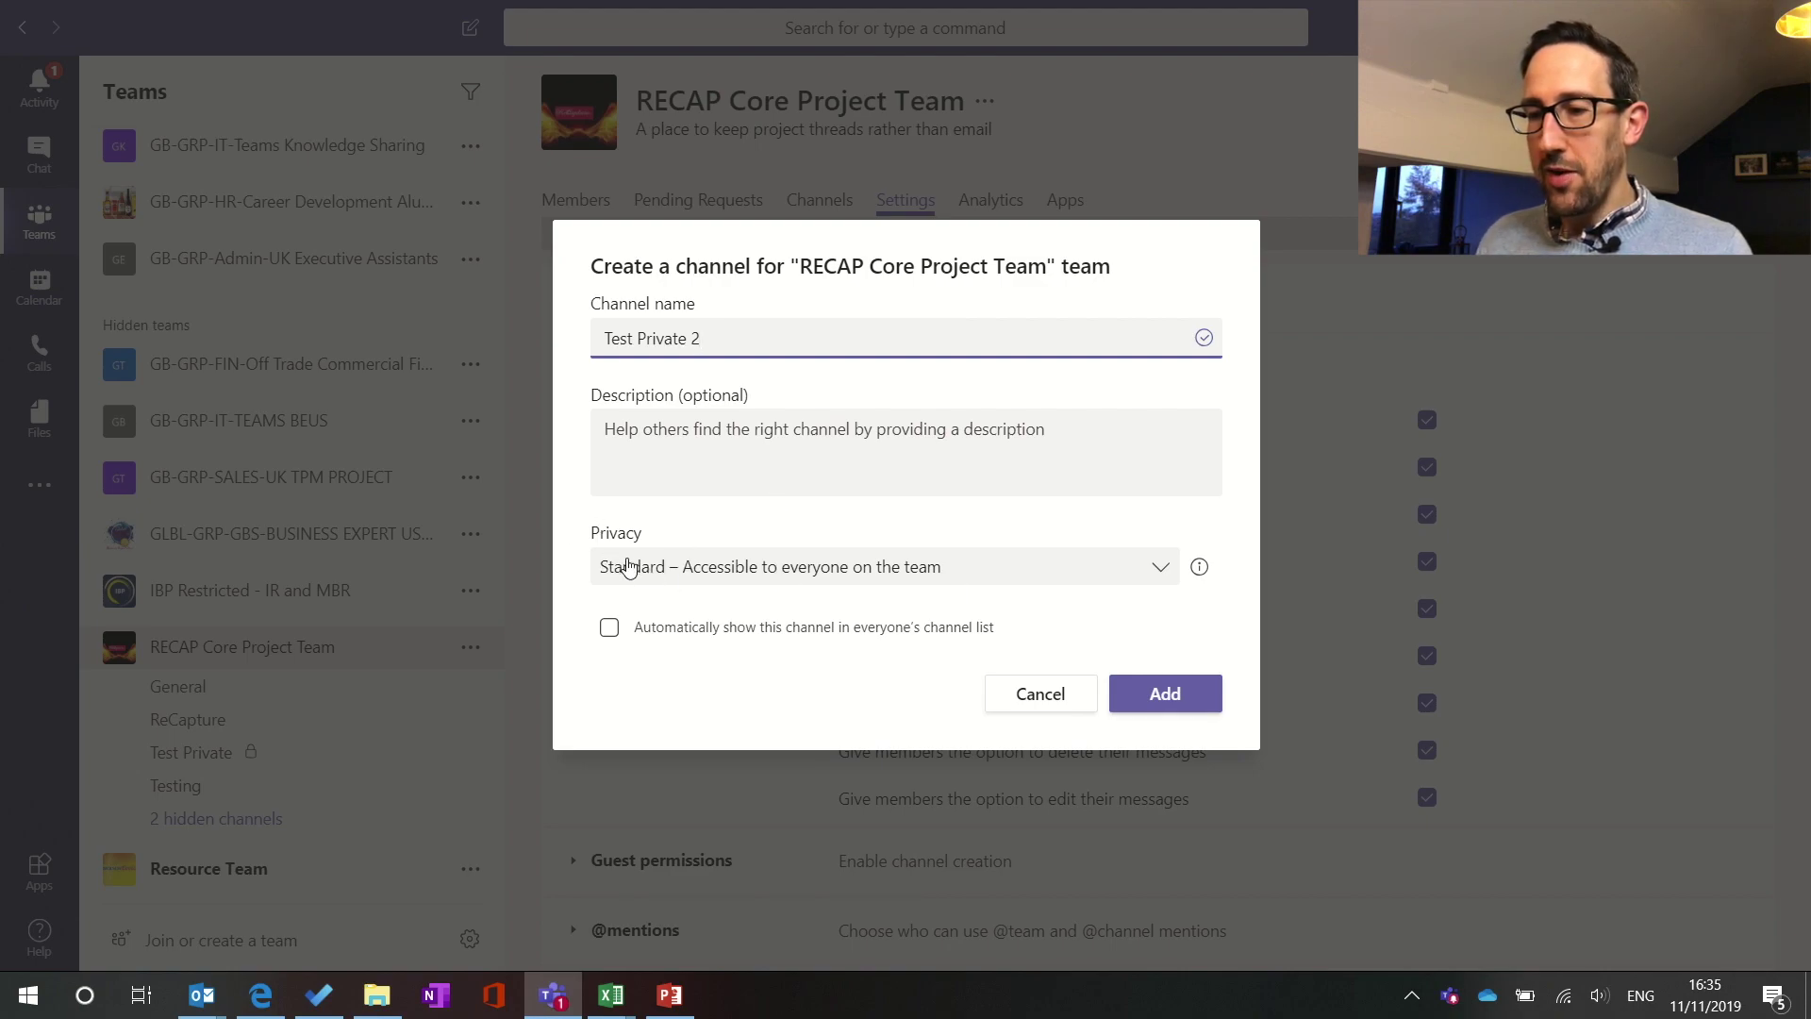
{"action": "left_click", "coordinate": [859, 578]}
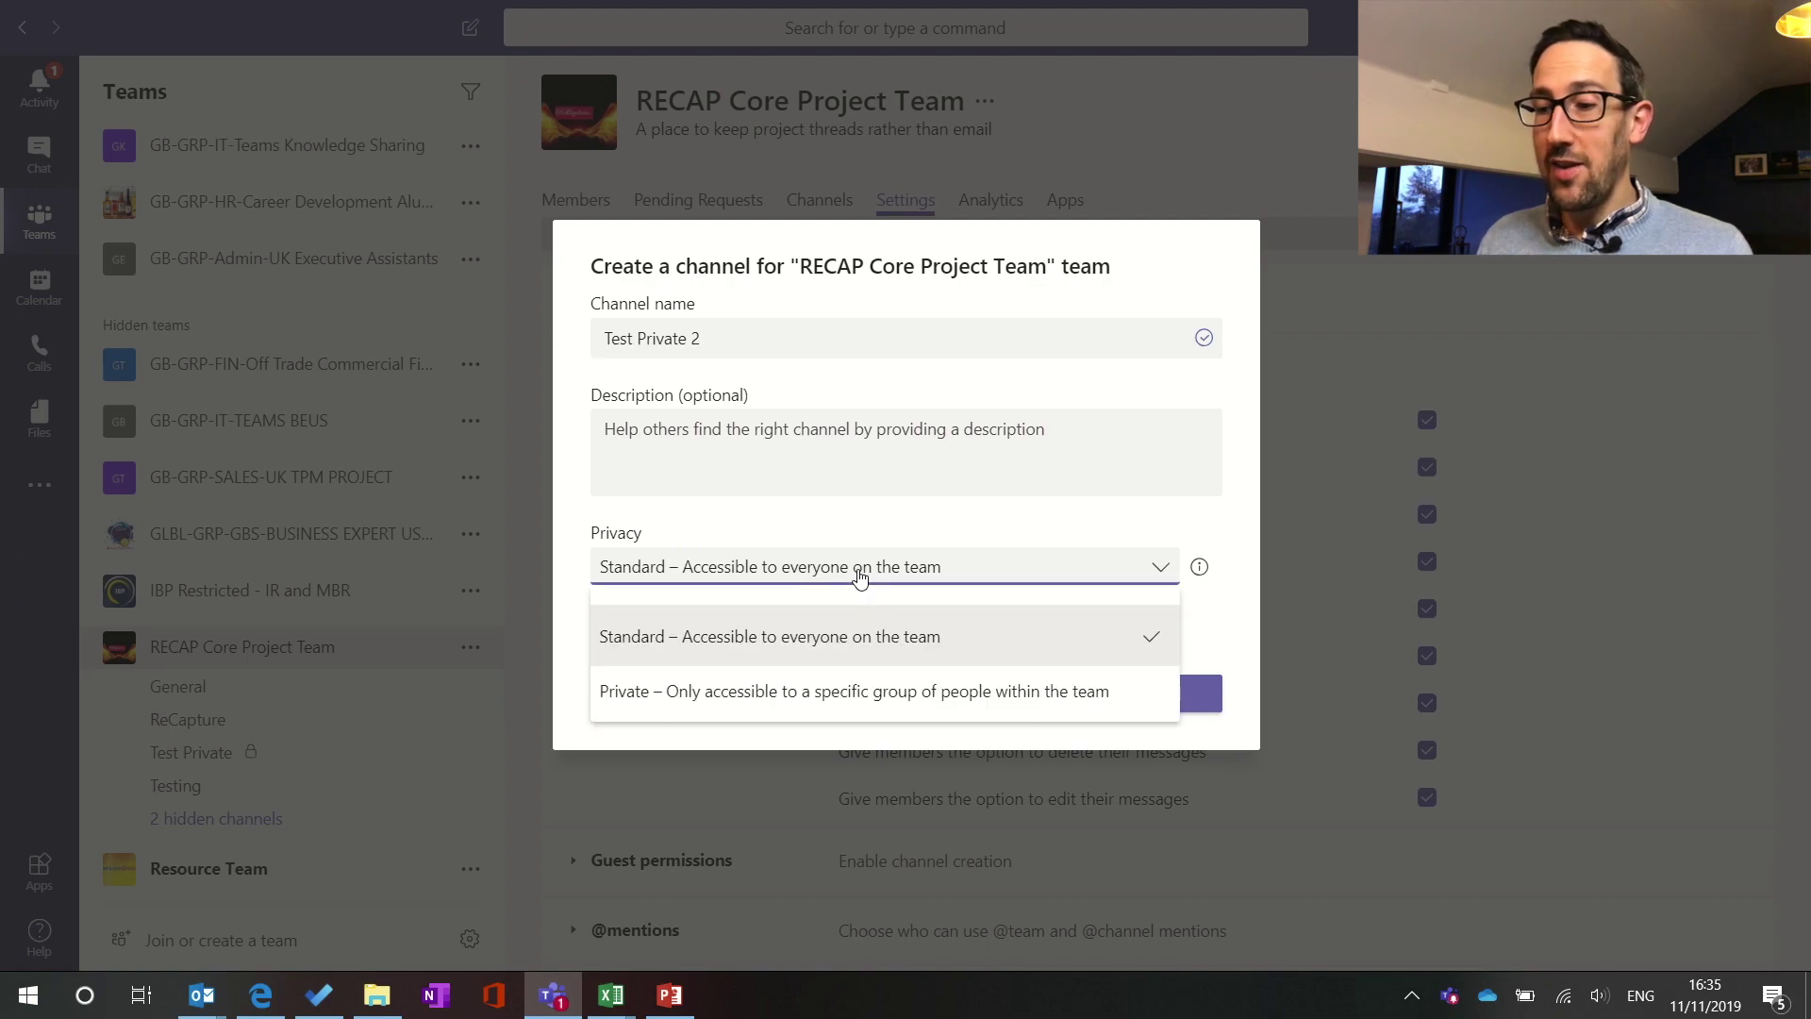
{"action": "left_click", "coordinate": [743, 693]}
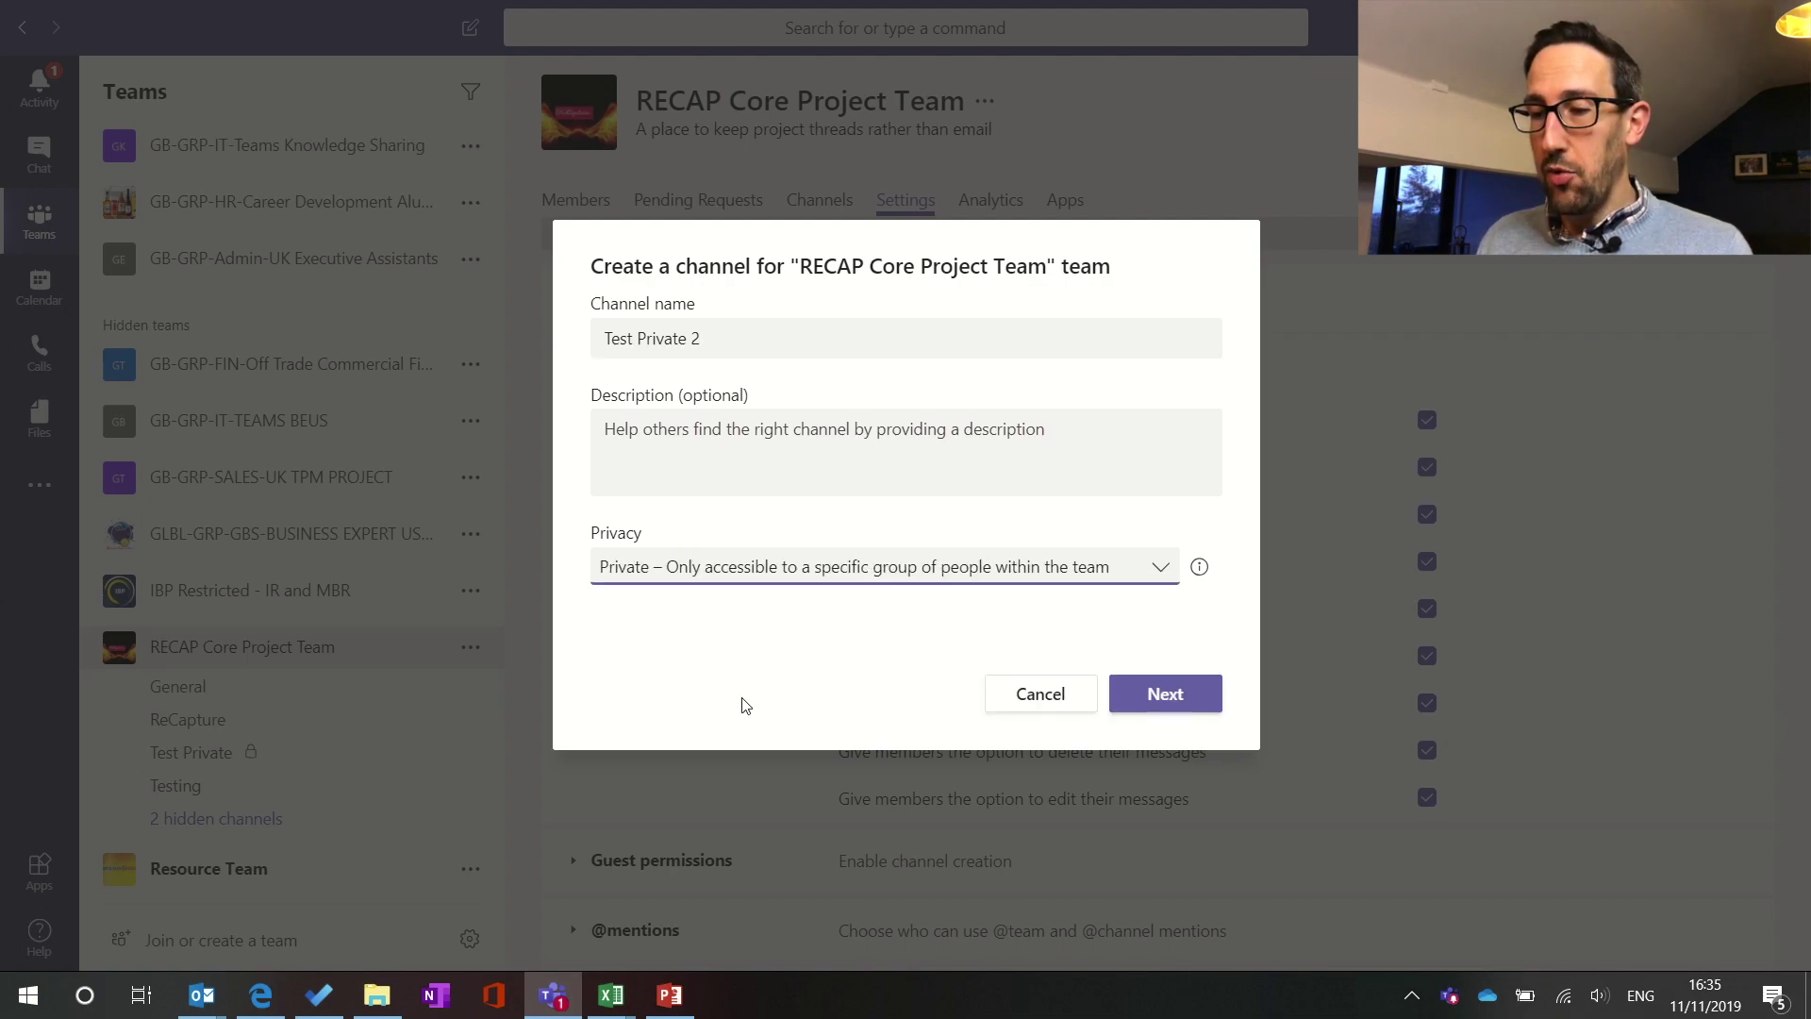
{"action": "mouse_move", "coordinate": [1203, 567]}
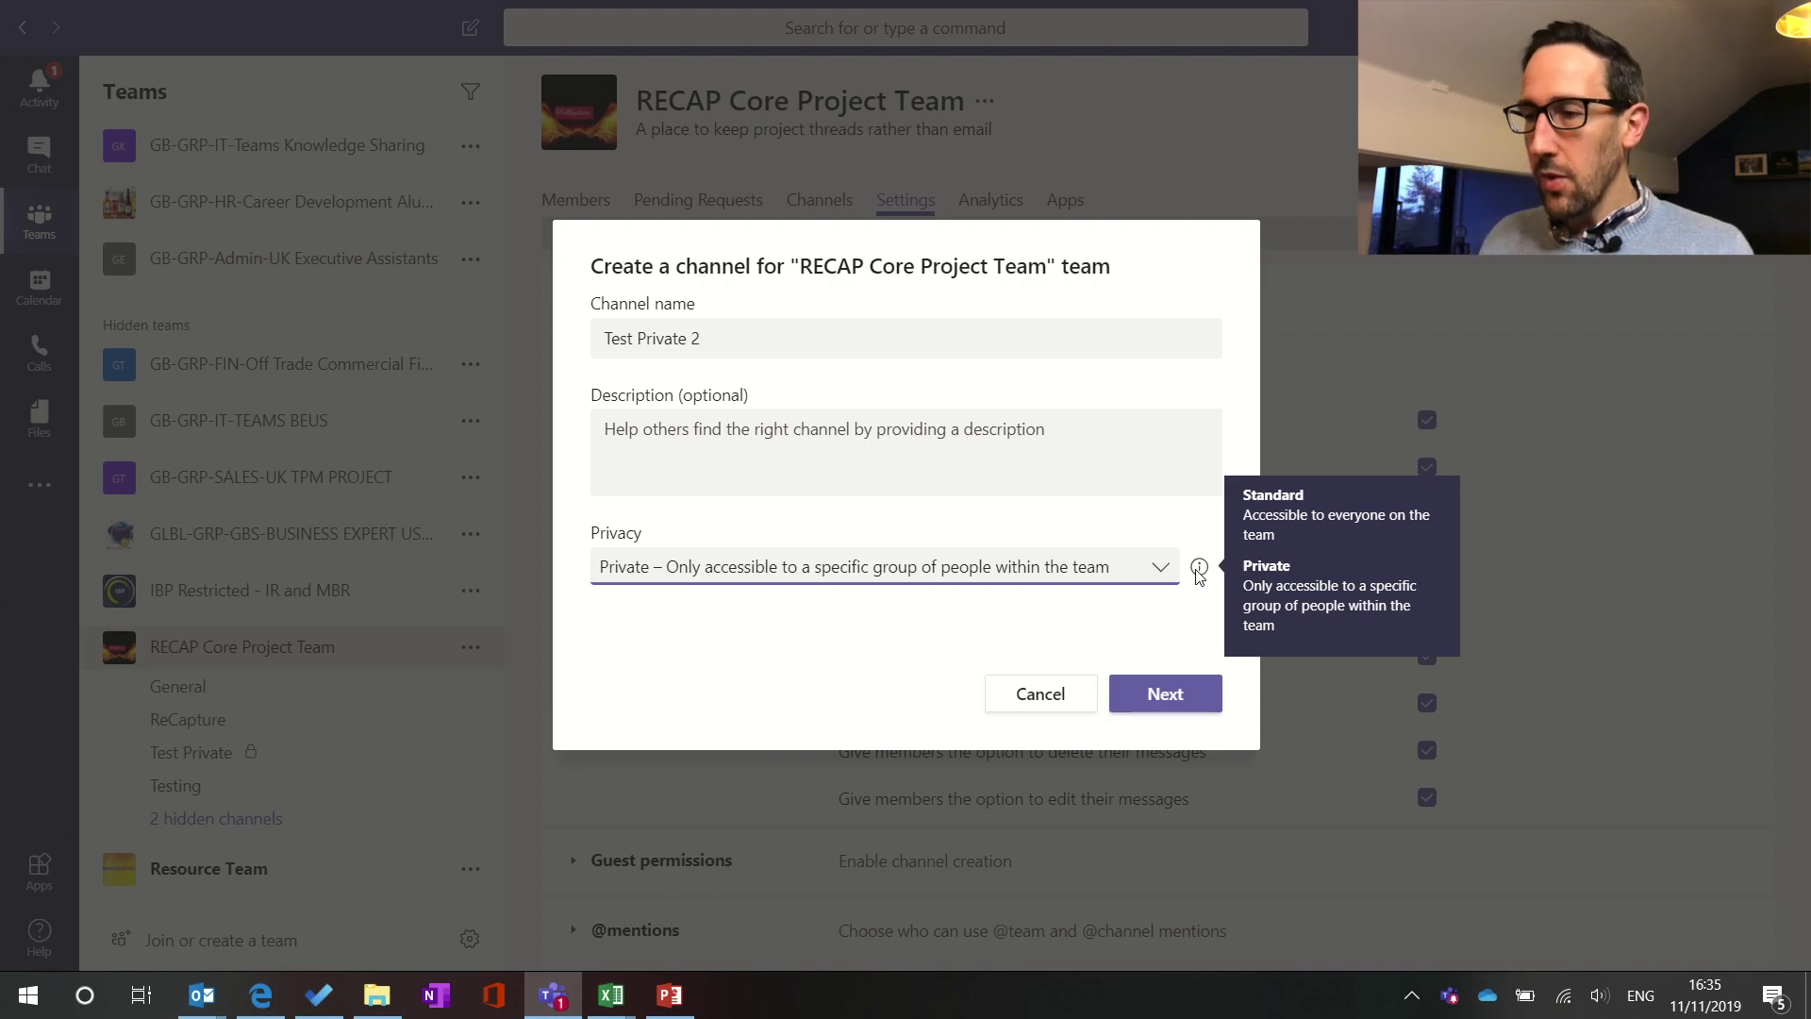
{"action": "left_click", "coordinate": [1152, 698]}
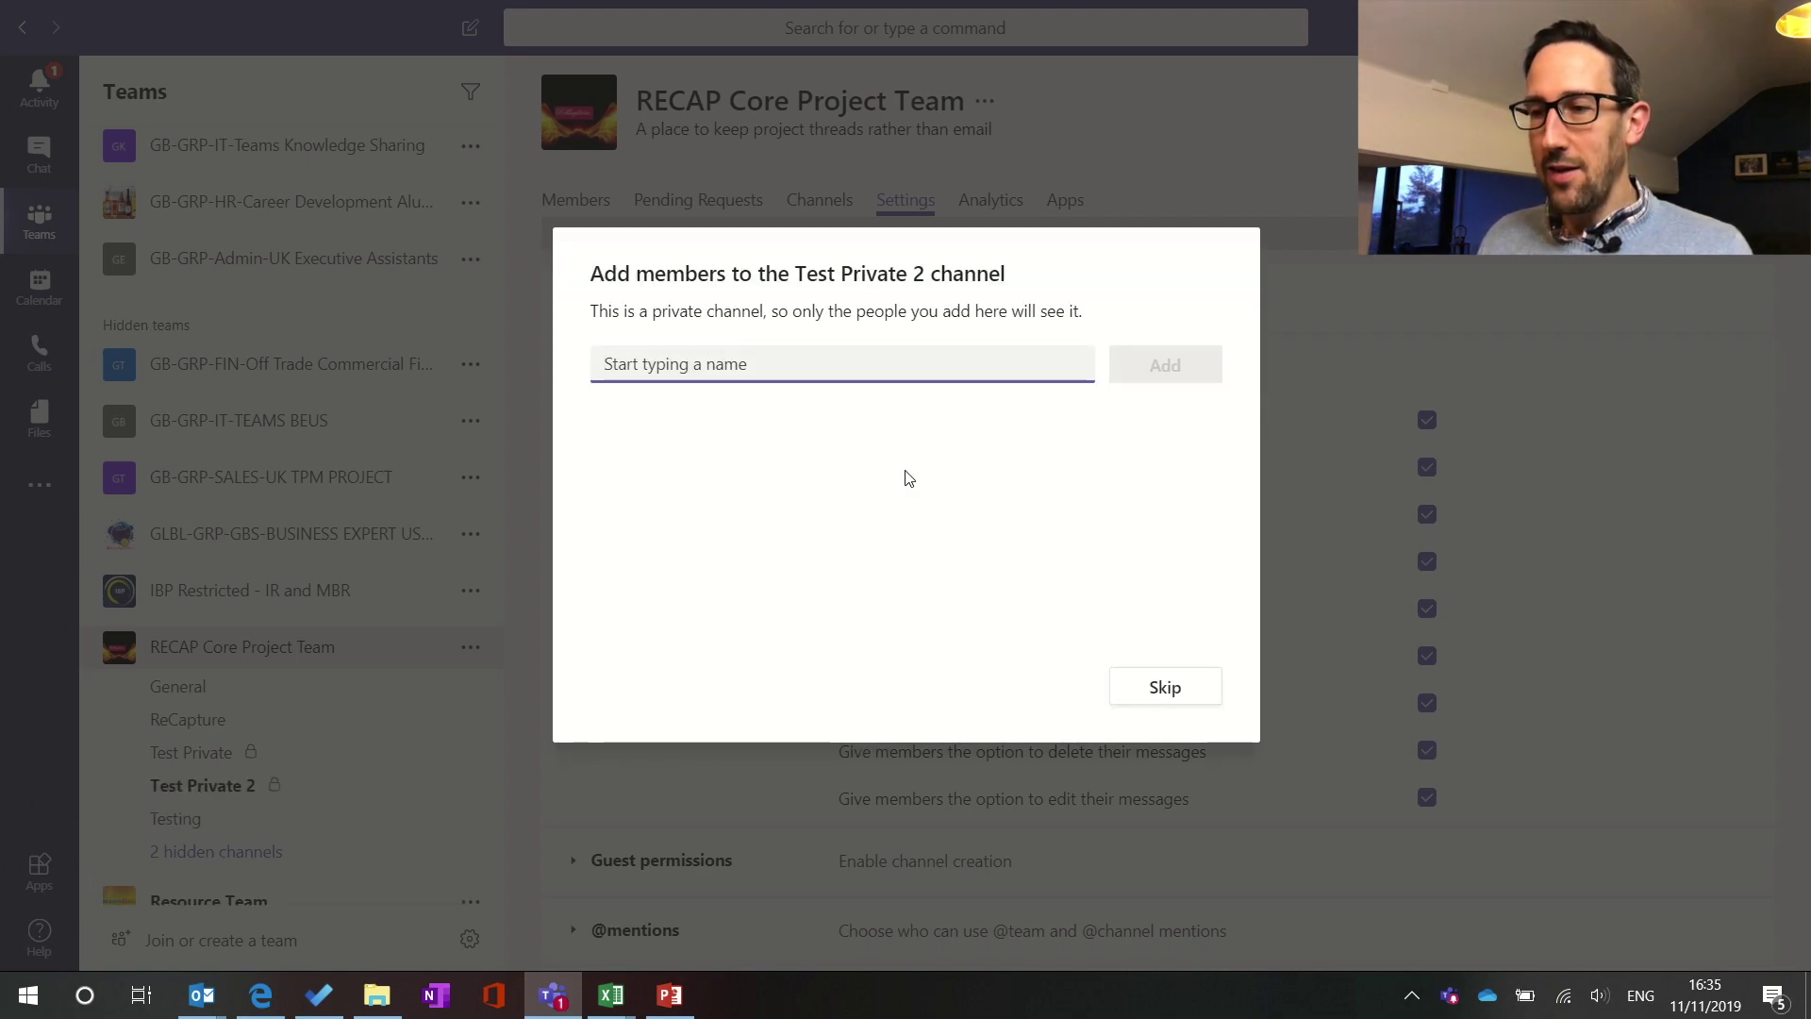
- Add a guest as a member of the Test Private 2 channel and finish the channel setup
{"action": "type", "text": "pl"}
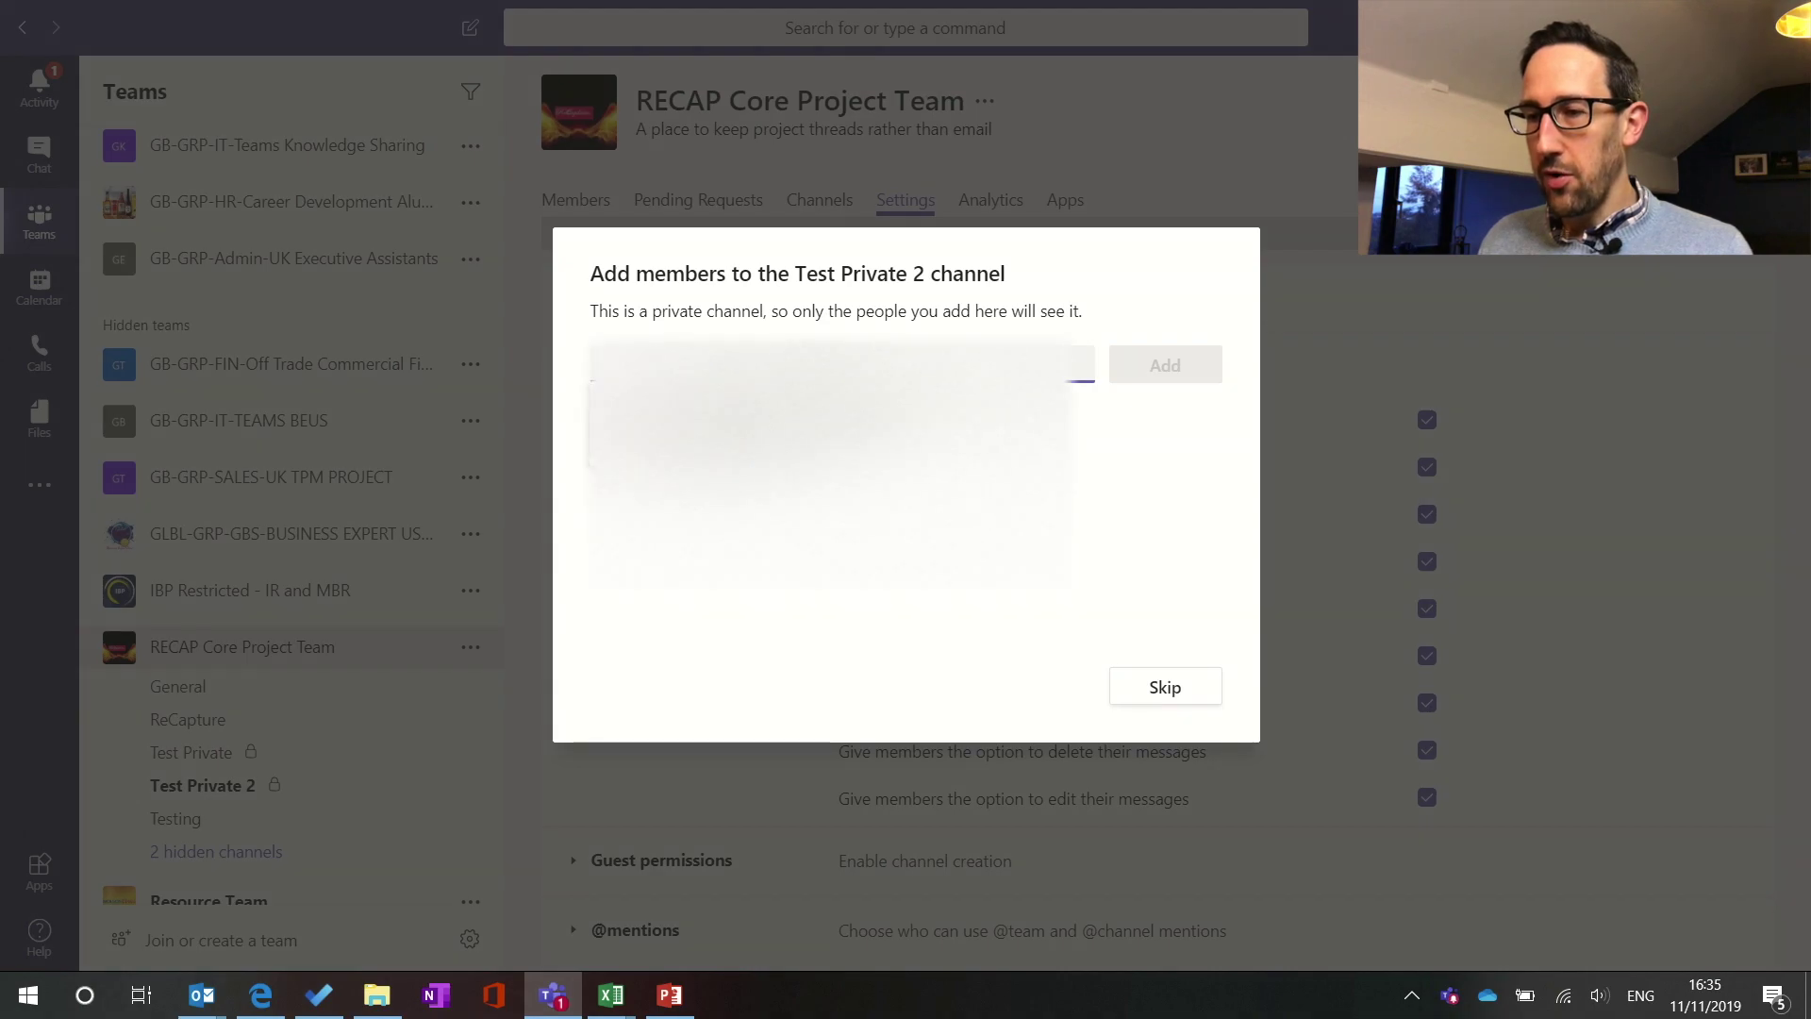
{"action": "key", "text": "Return"}
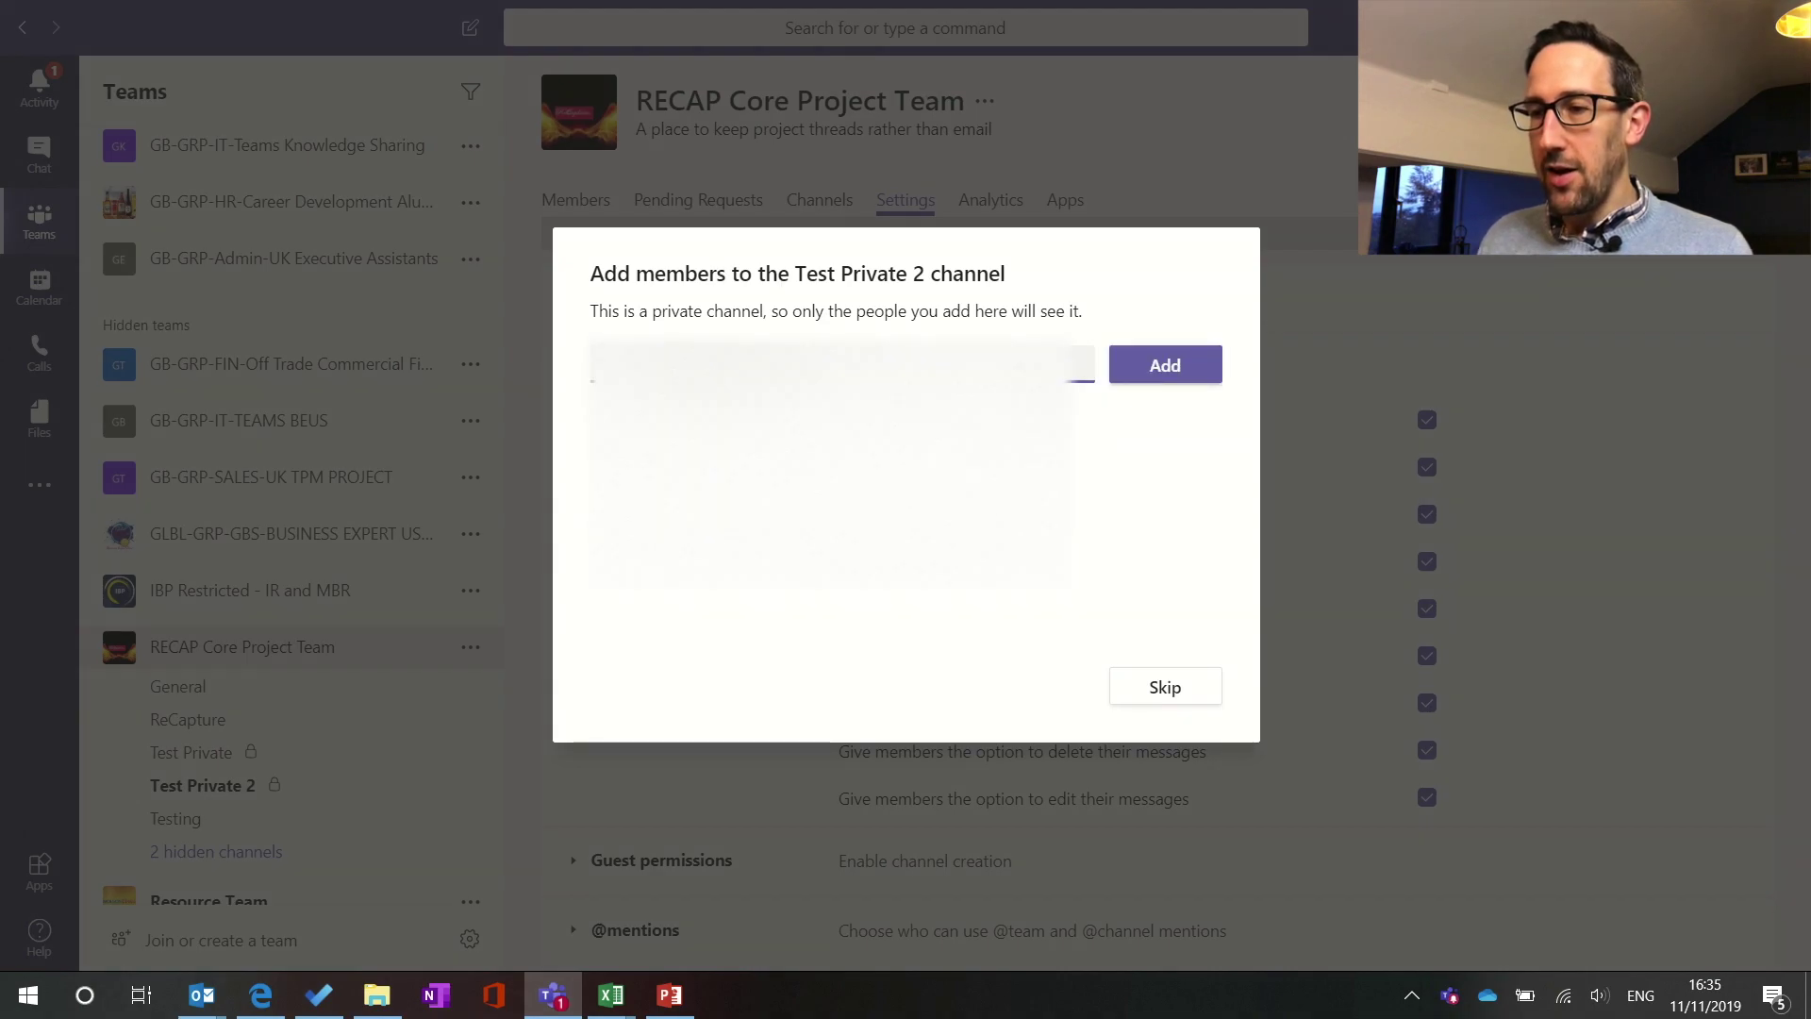
{"action": "left_click", "coordinate": [1176, 369]}
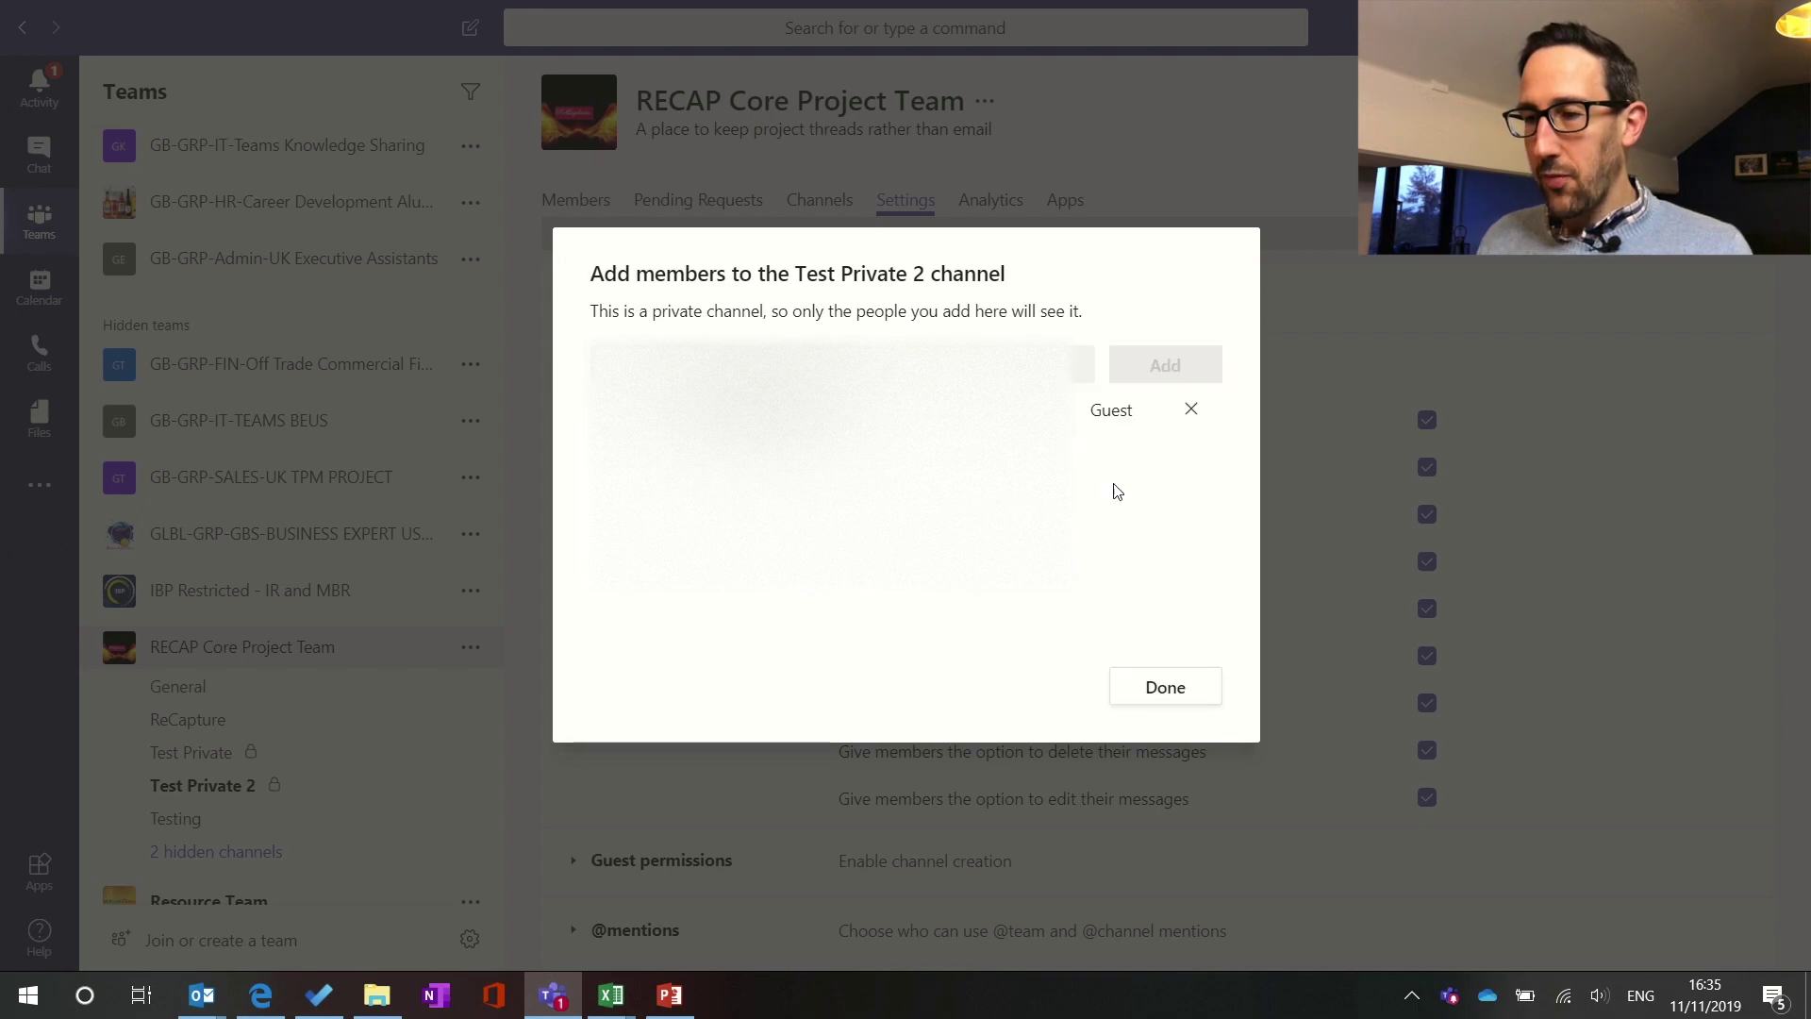
{"action": "left_click", "coordinate": [1170, 695]}
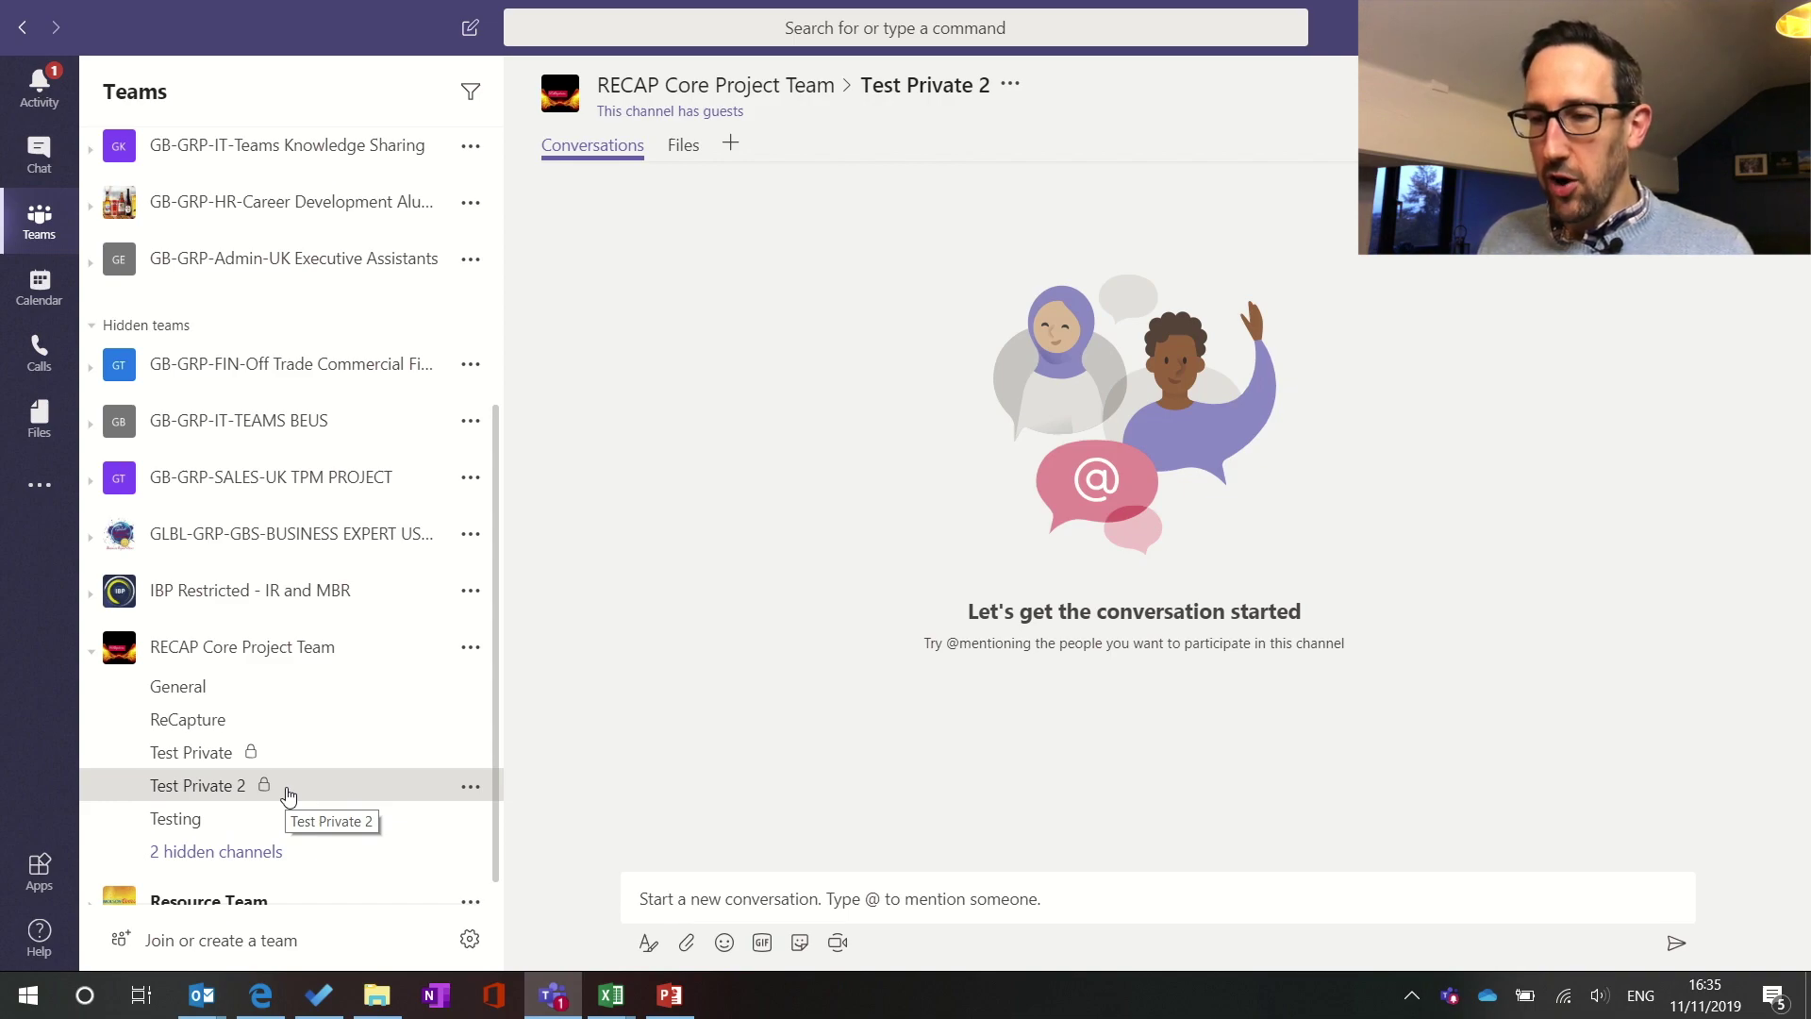
- Open the management page of the RECAP Core Project Team and view its list of channels
{"action": "left_click", "coordinate": [470, 651]}
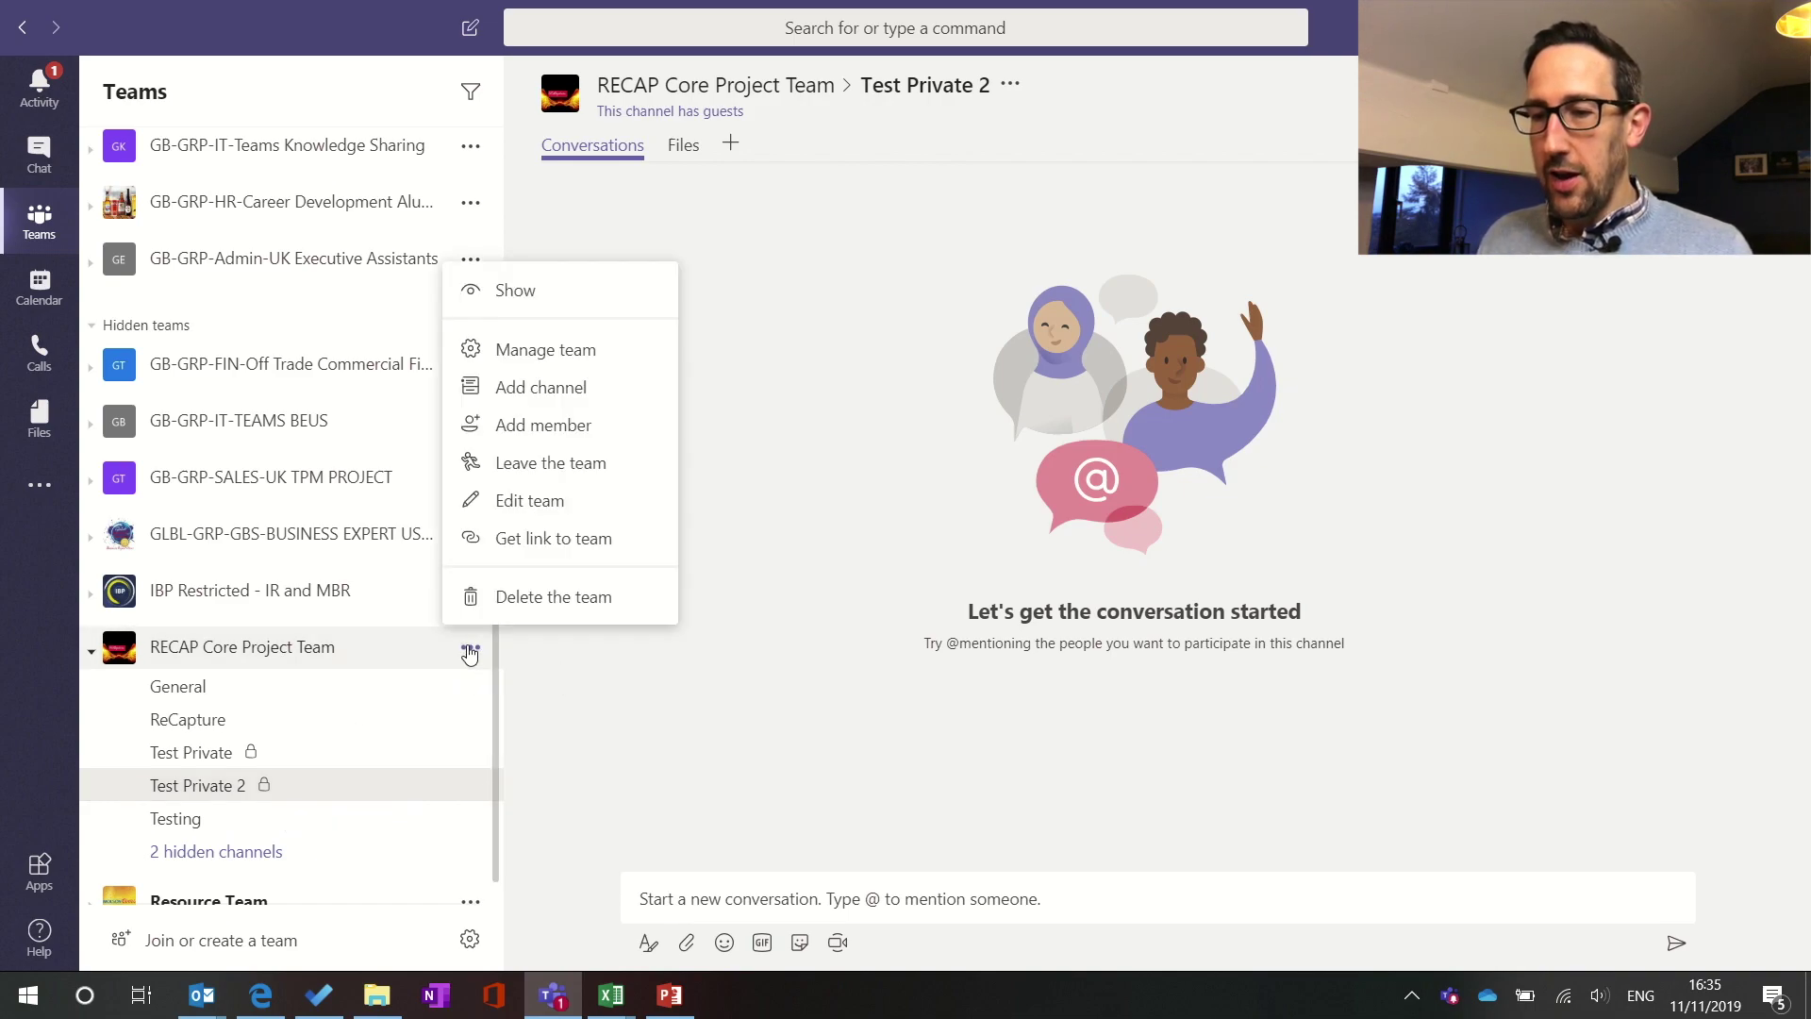
{"action": "left_click", "coordinate": [528, 352]}
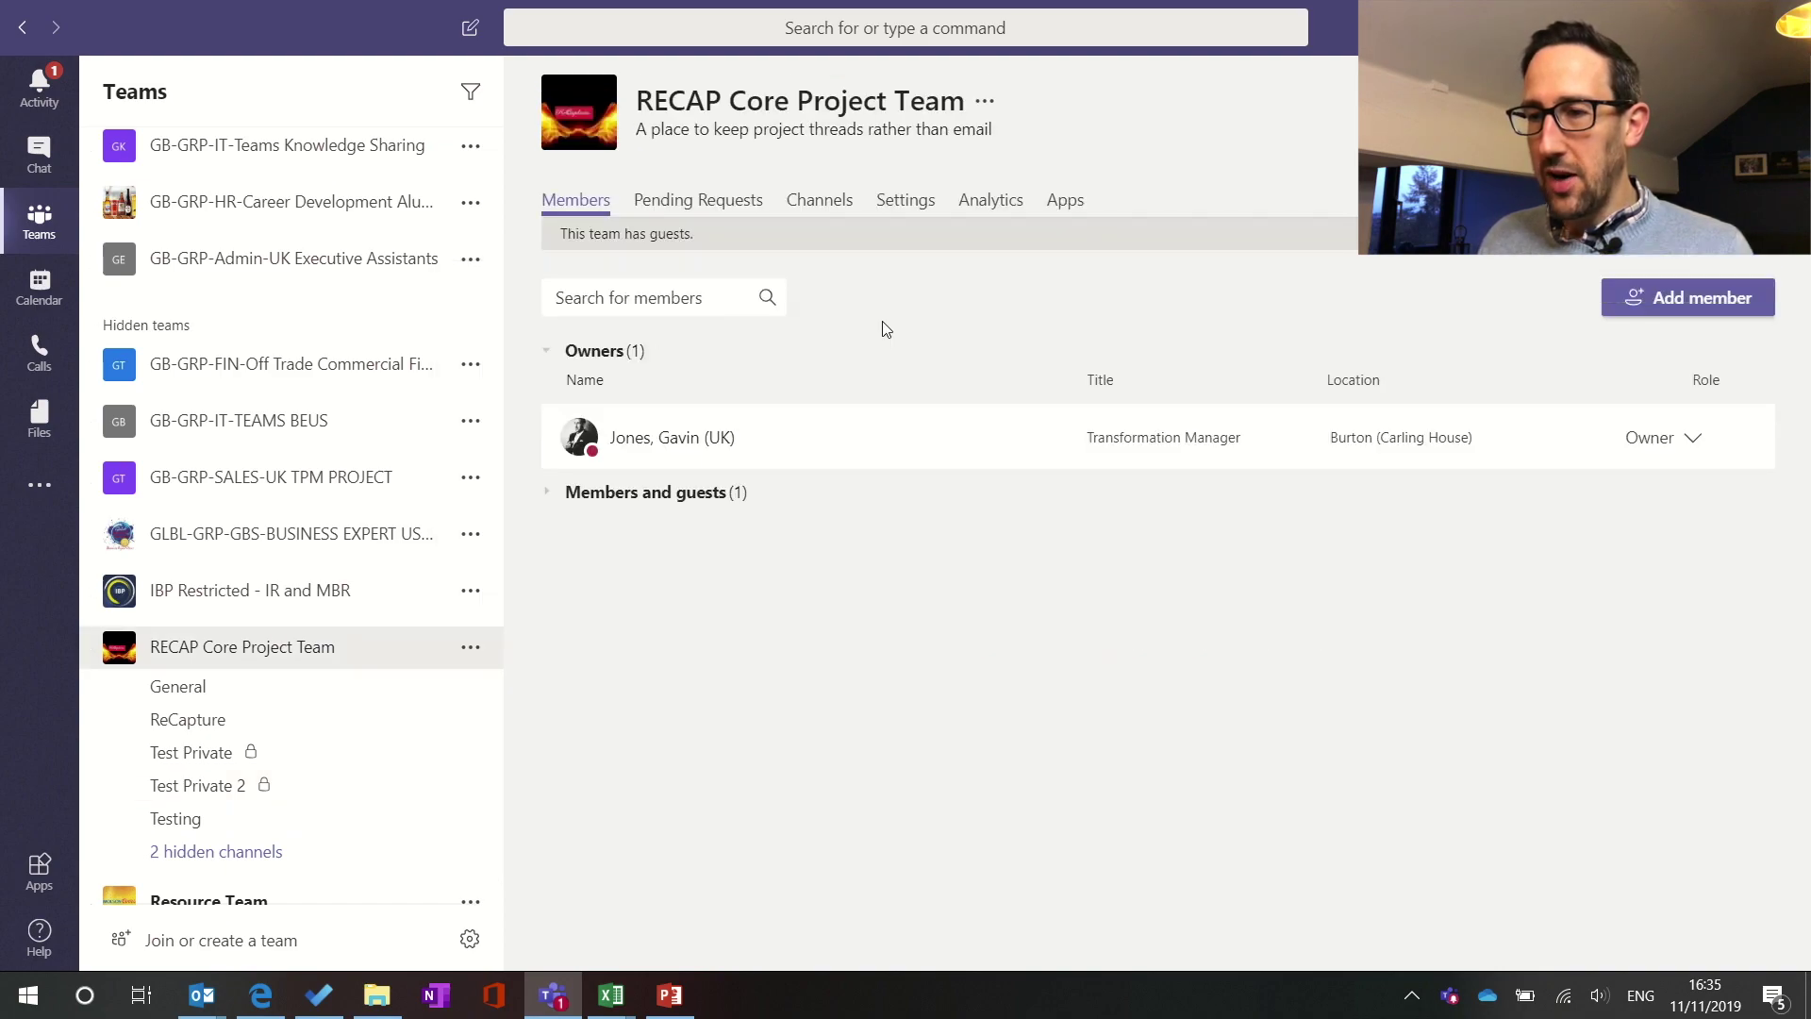
{"action": "left_click", "coordinate": [837, 207]}
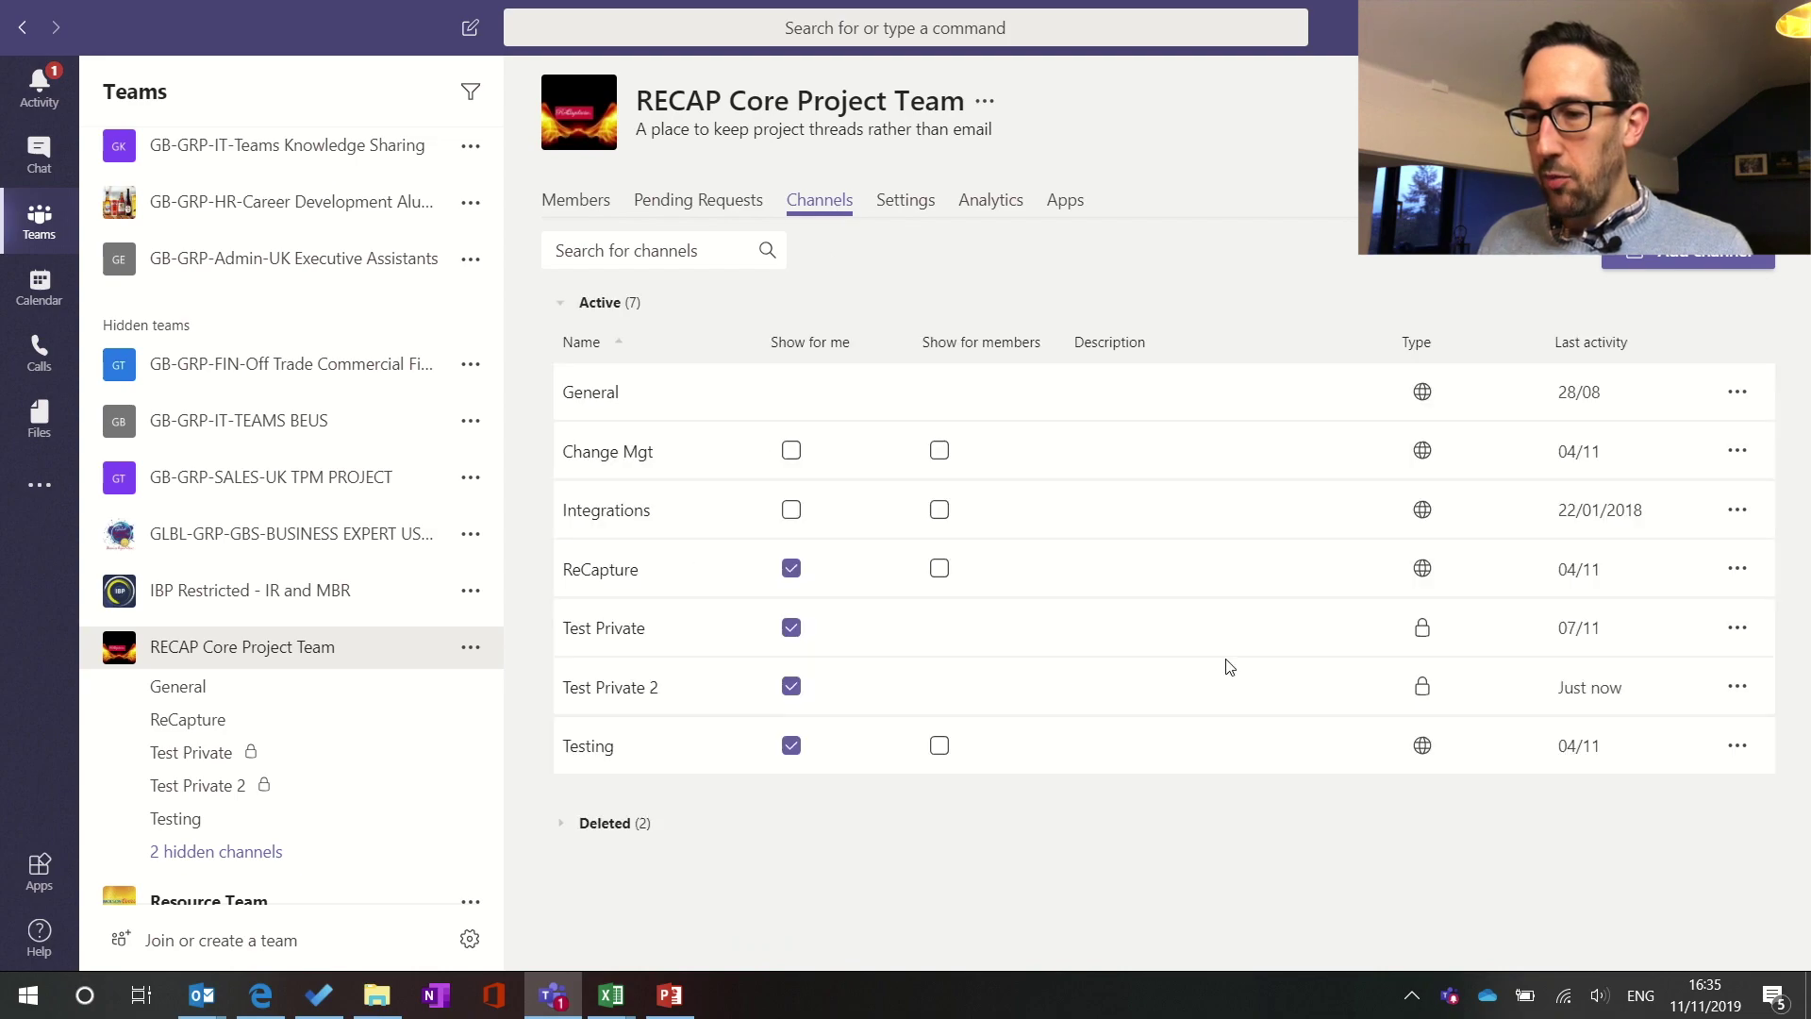
- Compare the options offered for the Test Private channel with those of the standard Testing channel
{"action": "left_click", "coordinate": [1736, 629]}
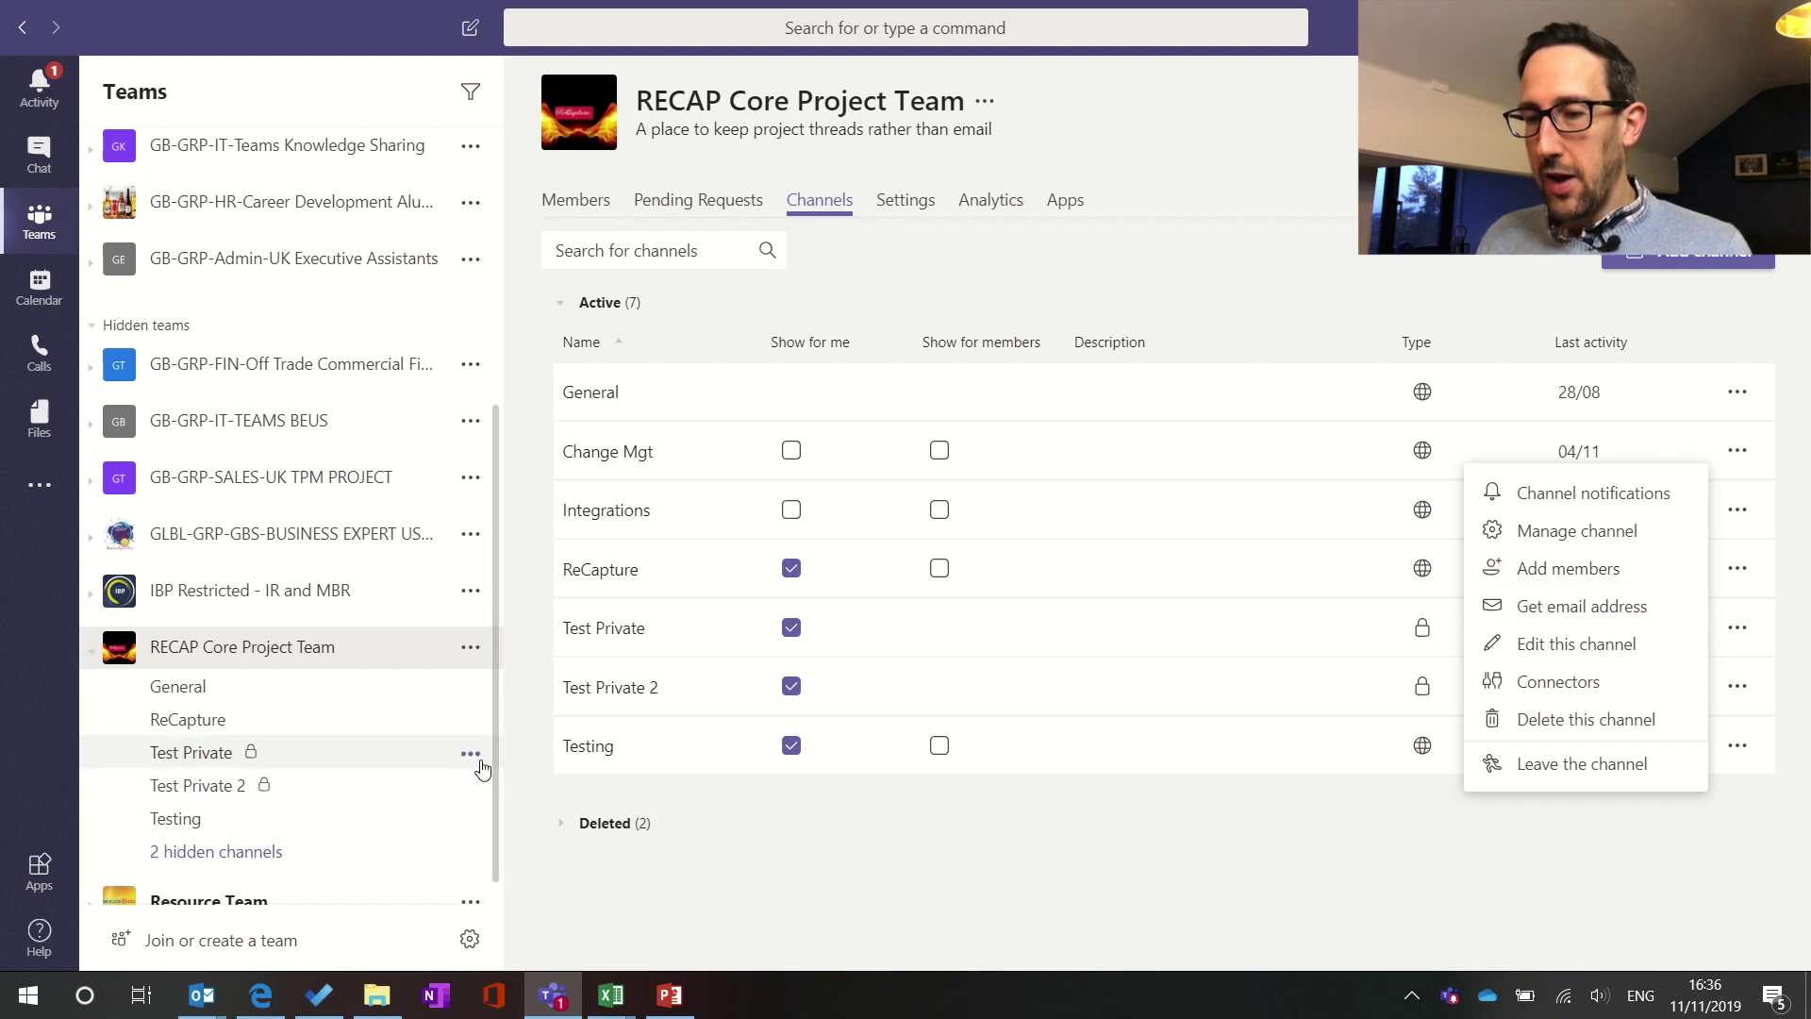
{"action": "left_click", "coordinate": [471, 760]}
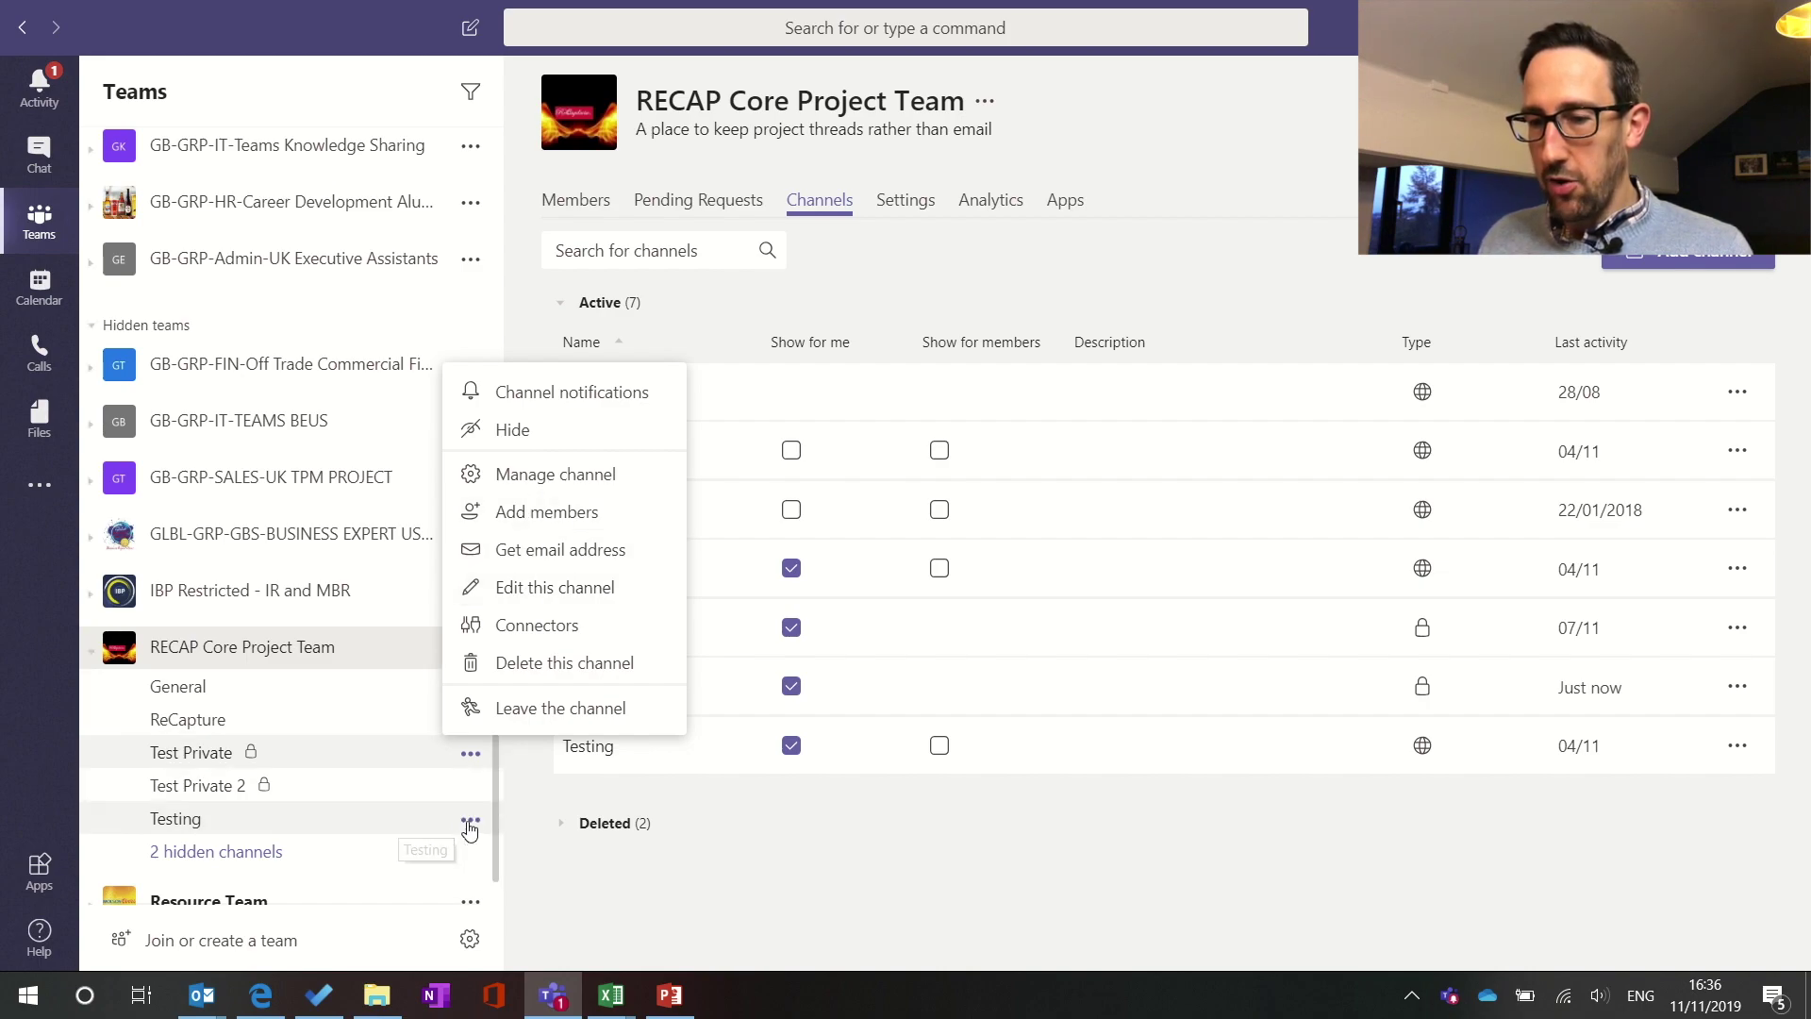
{"action": "left_click", "coordinate": [471, 826]}
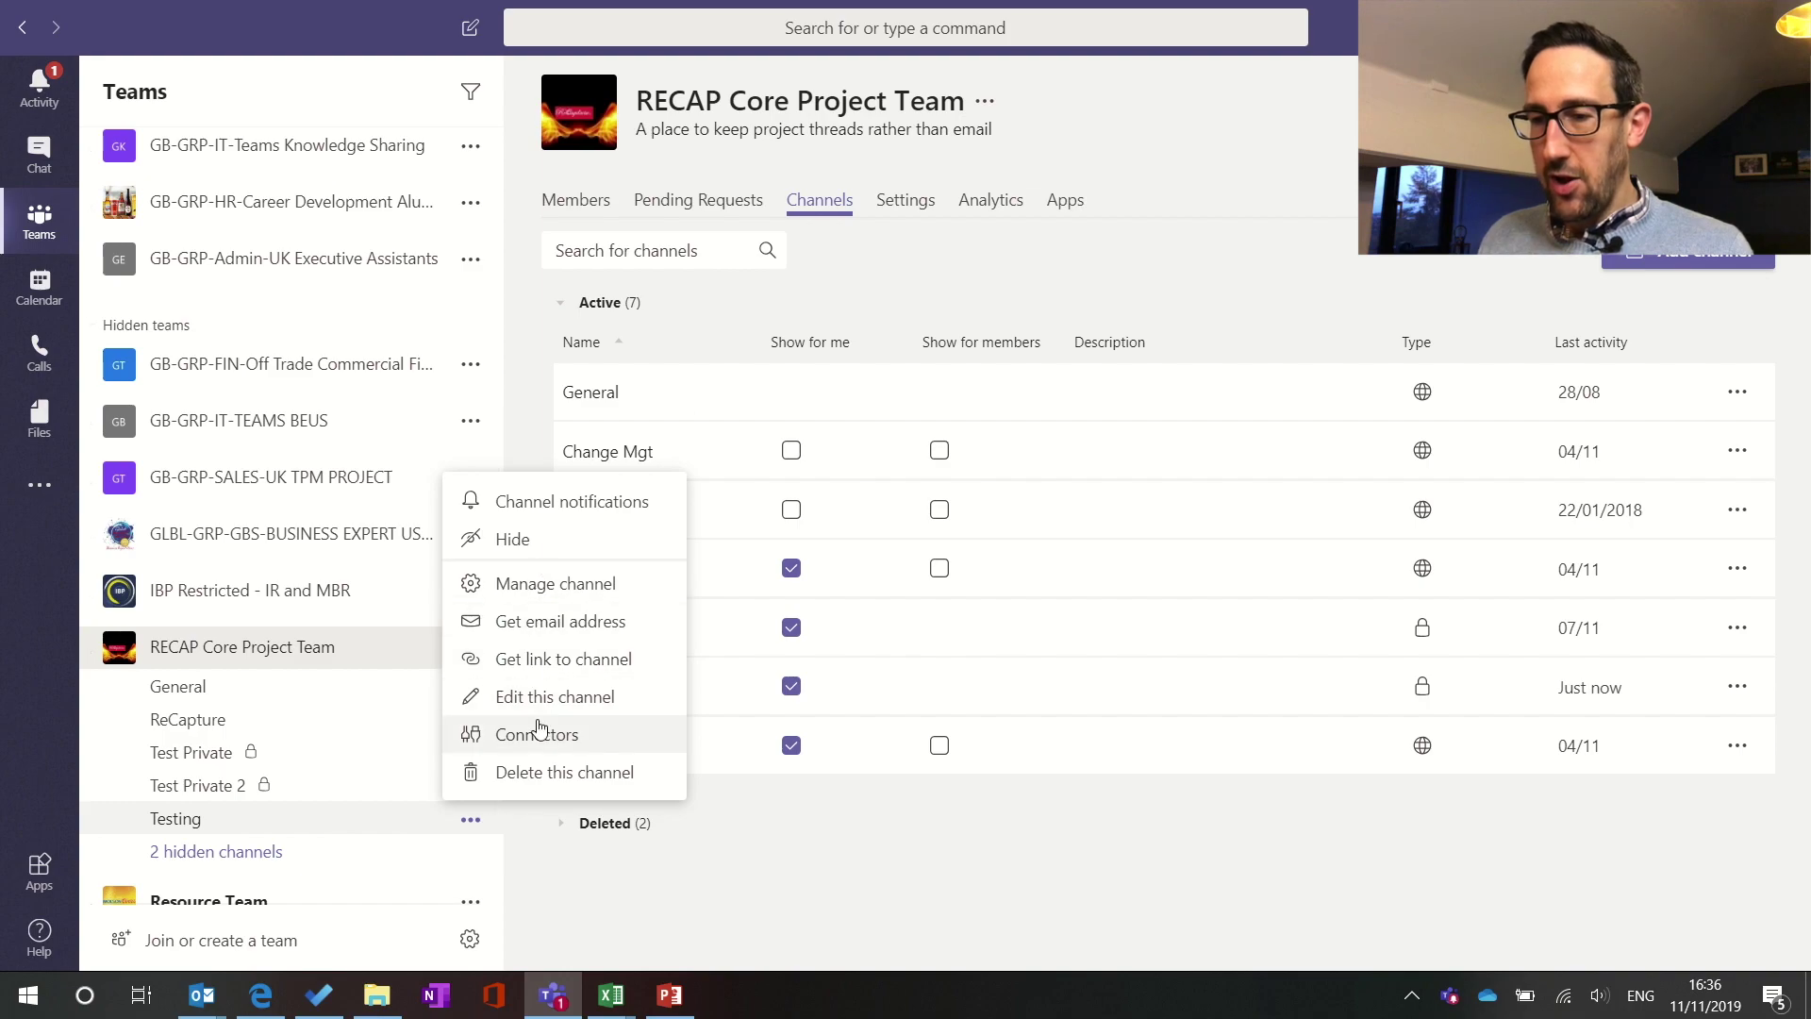
{"action": "left_click", "coordinate": [763, 805]}
- View the dialog for adding members to the Test Private channel and close it without adding anyone
{"action": "left_click", "coordinate": [471, 753]}
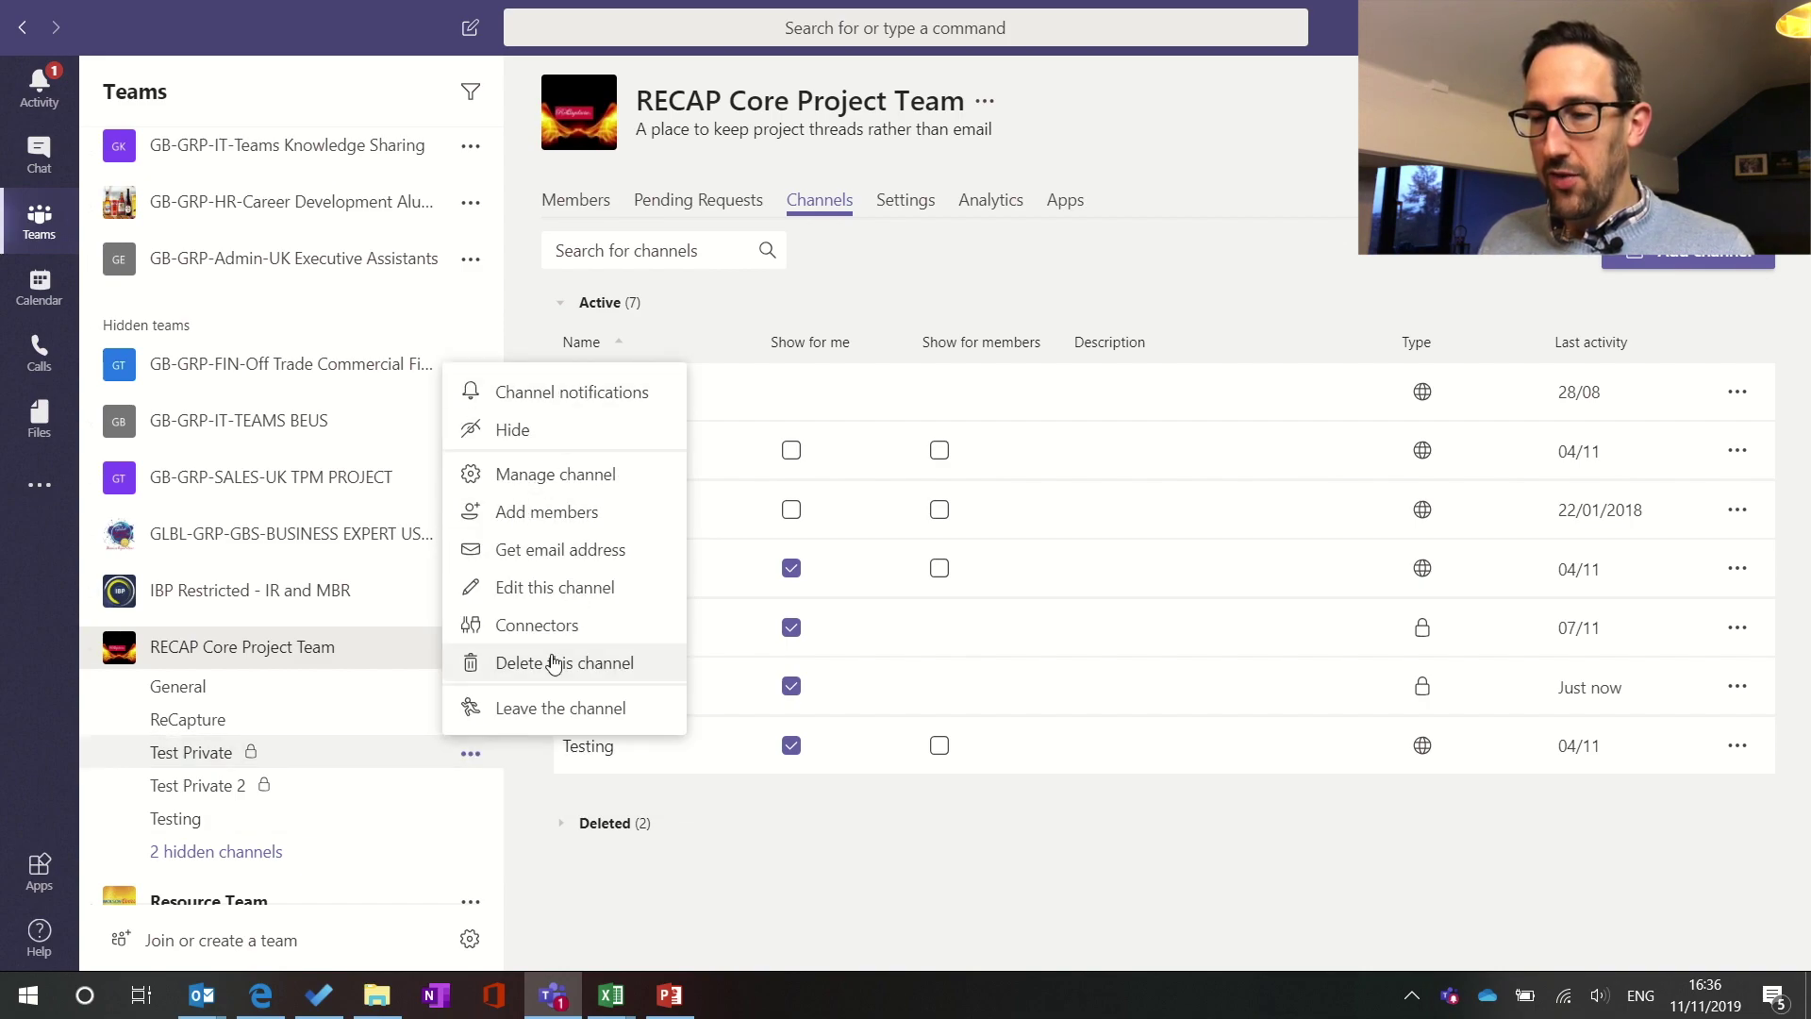
{"action": "left_click", "coordinate": [519, 515]}
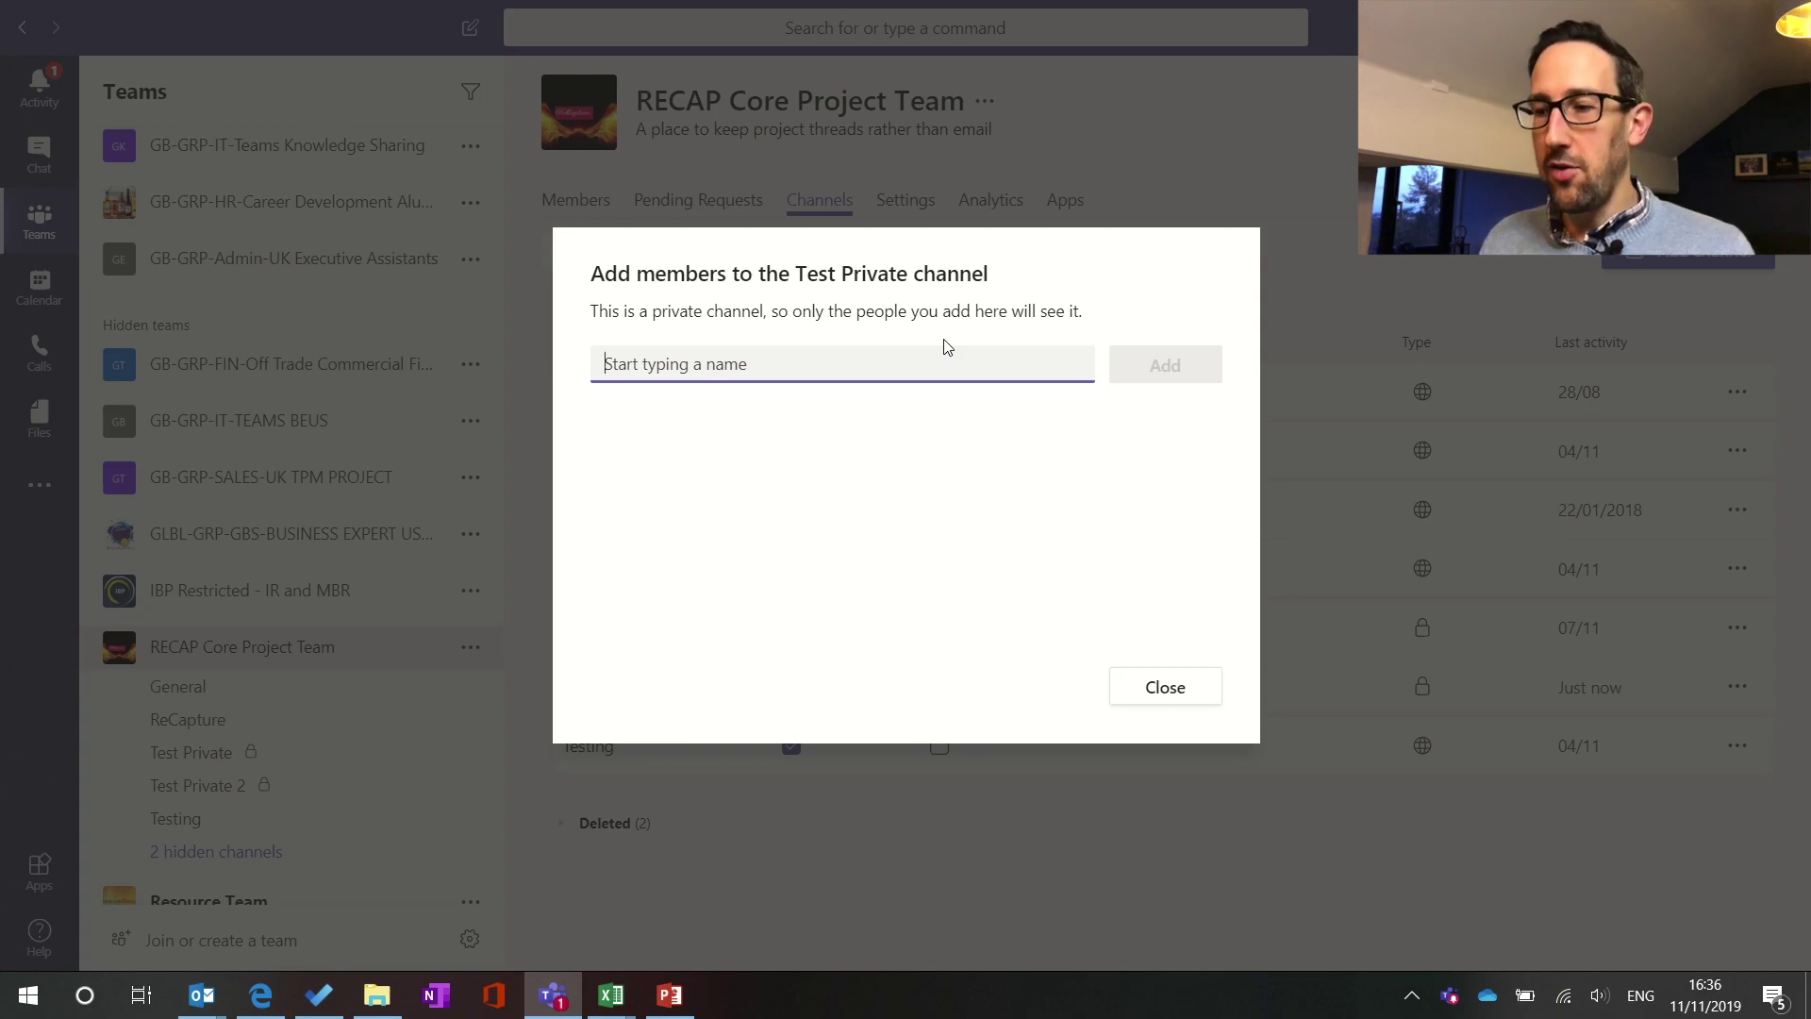
{"action": "left_click", "coordinate": [1165, 686]}
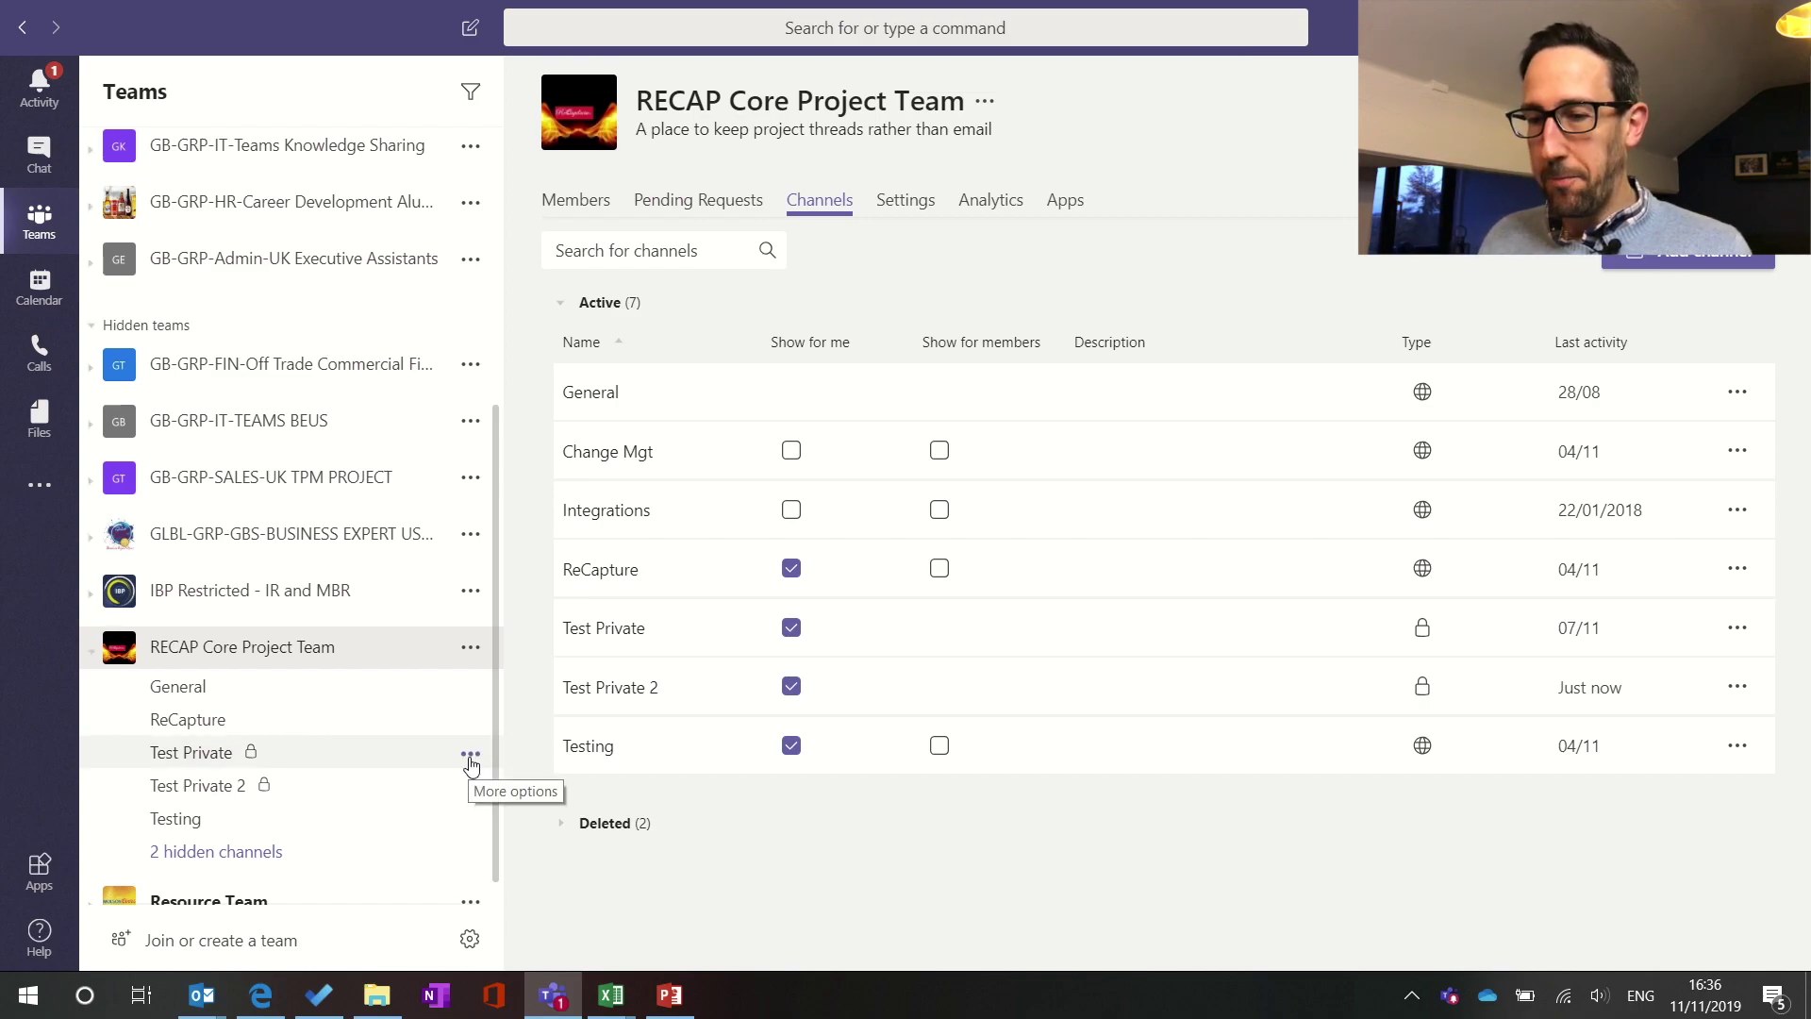
- Recheck which actions Test Private offers against those of Testing, including getting a link to the channel
{"action": "left_click", "coordinate": [471, 759]}
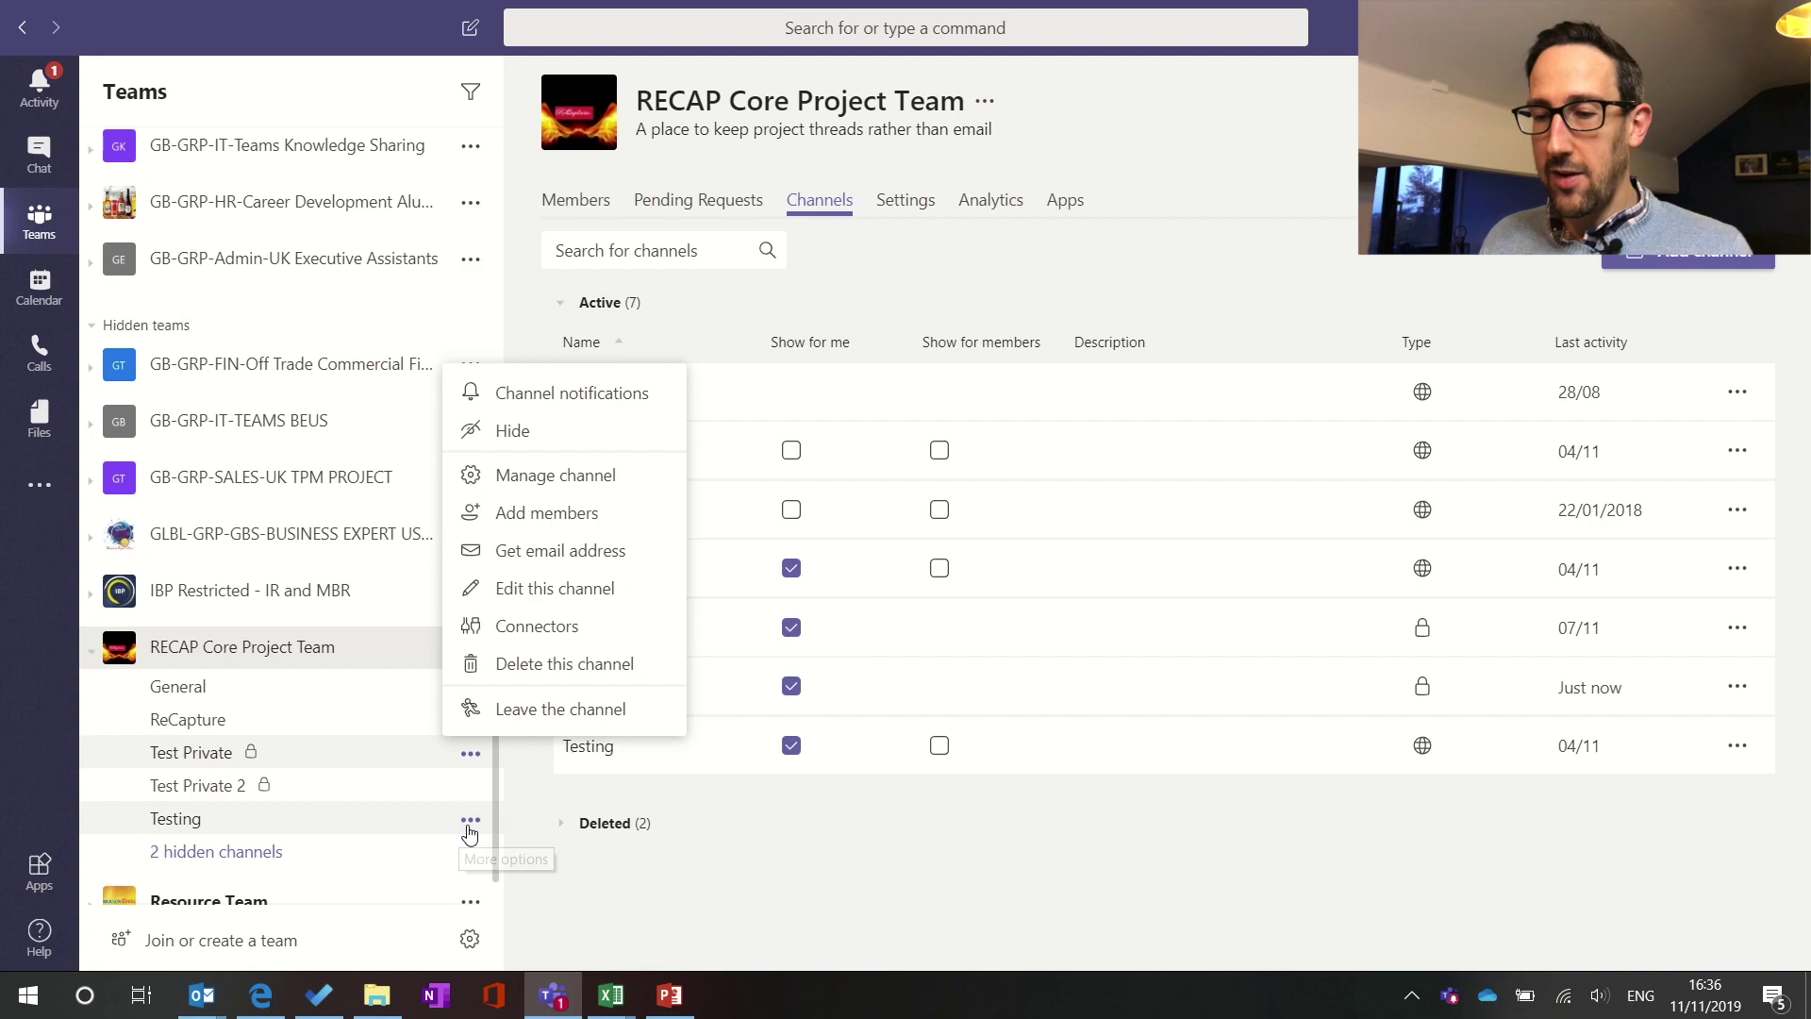
{"action": "left_click", "coordinate": [470, 822]}
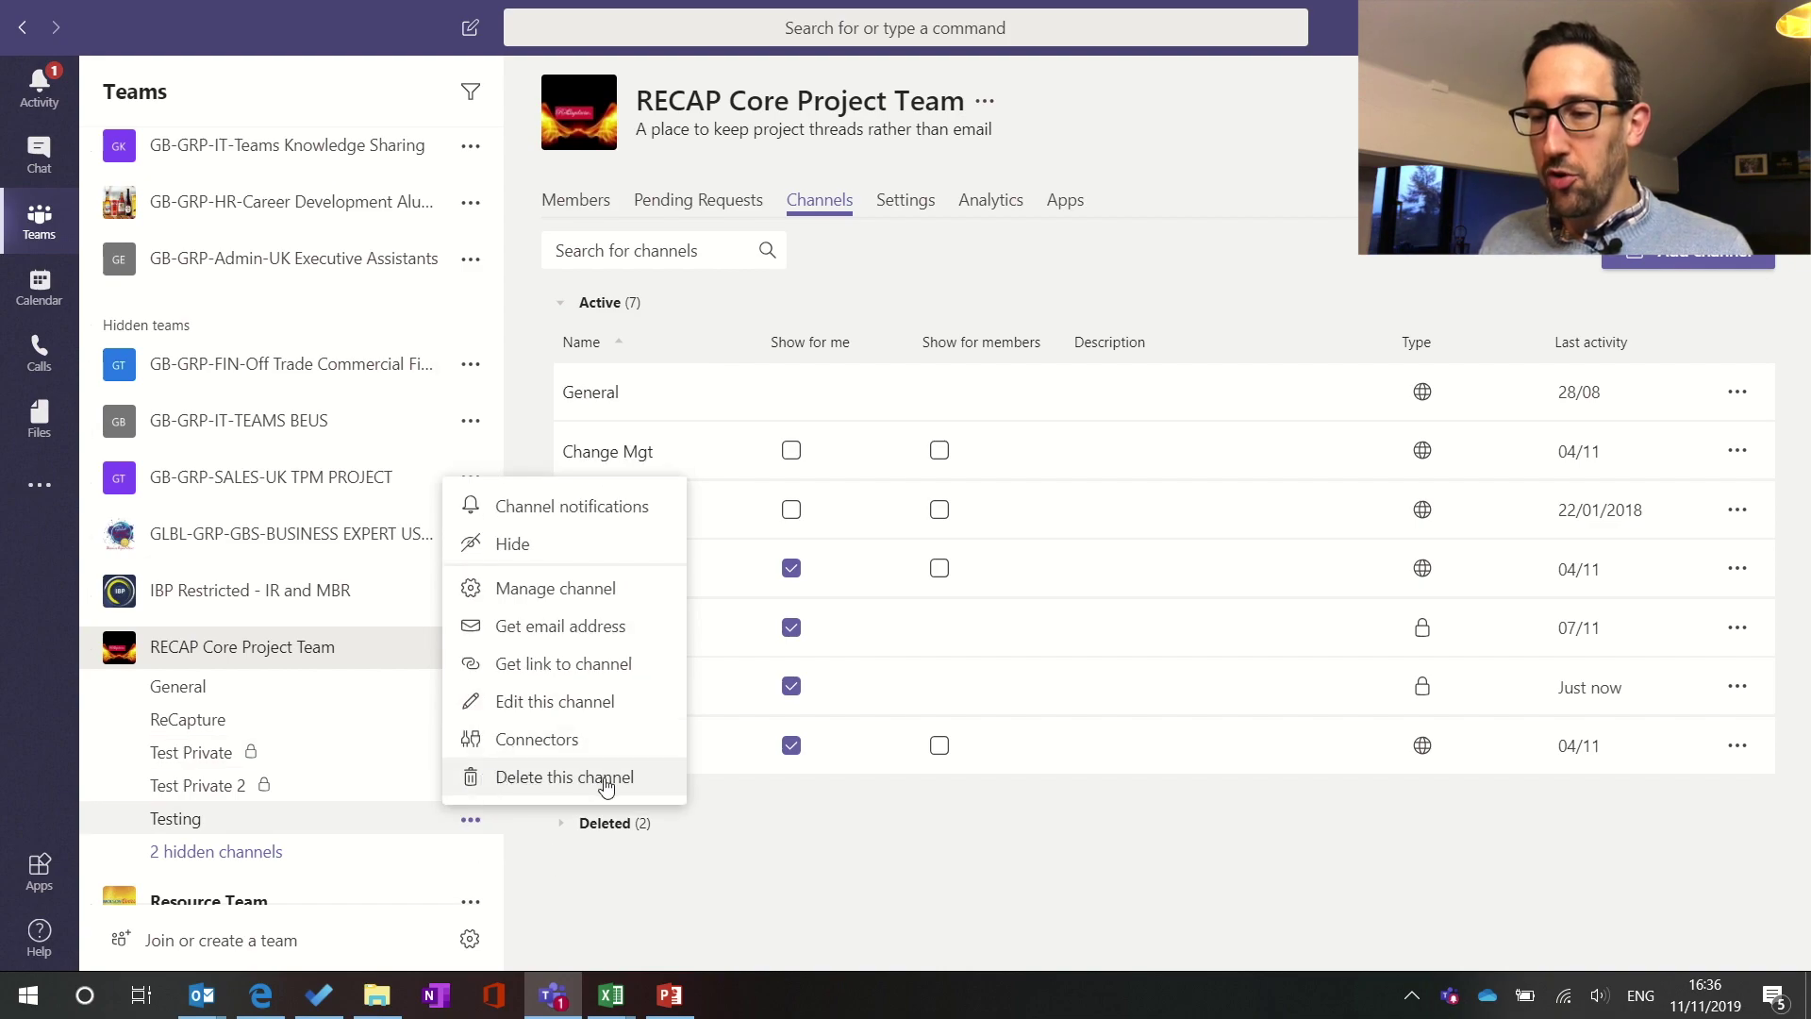
- Open the Test Private channel, view its files area and return to its conversations
{"action": "left_click", "coordinate": [387, 764]}
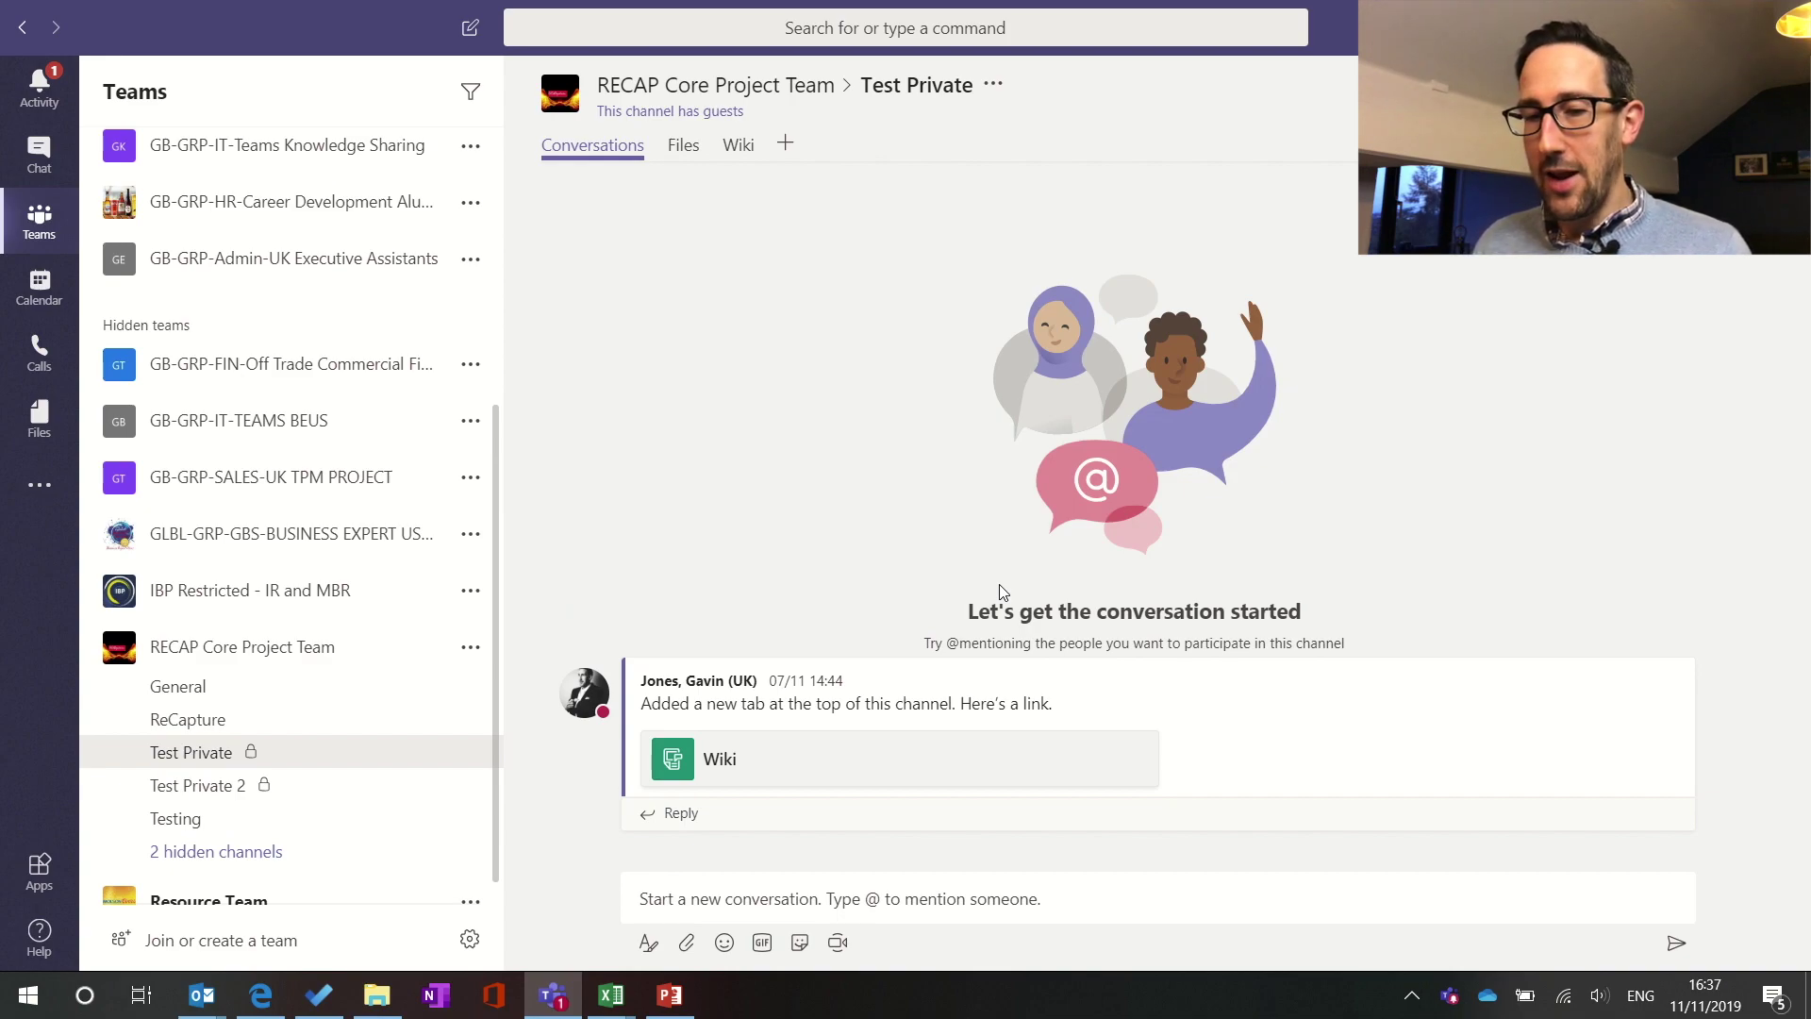
{"action": "left_click", "coordinate": [684, 151]}
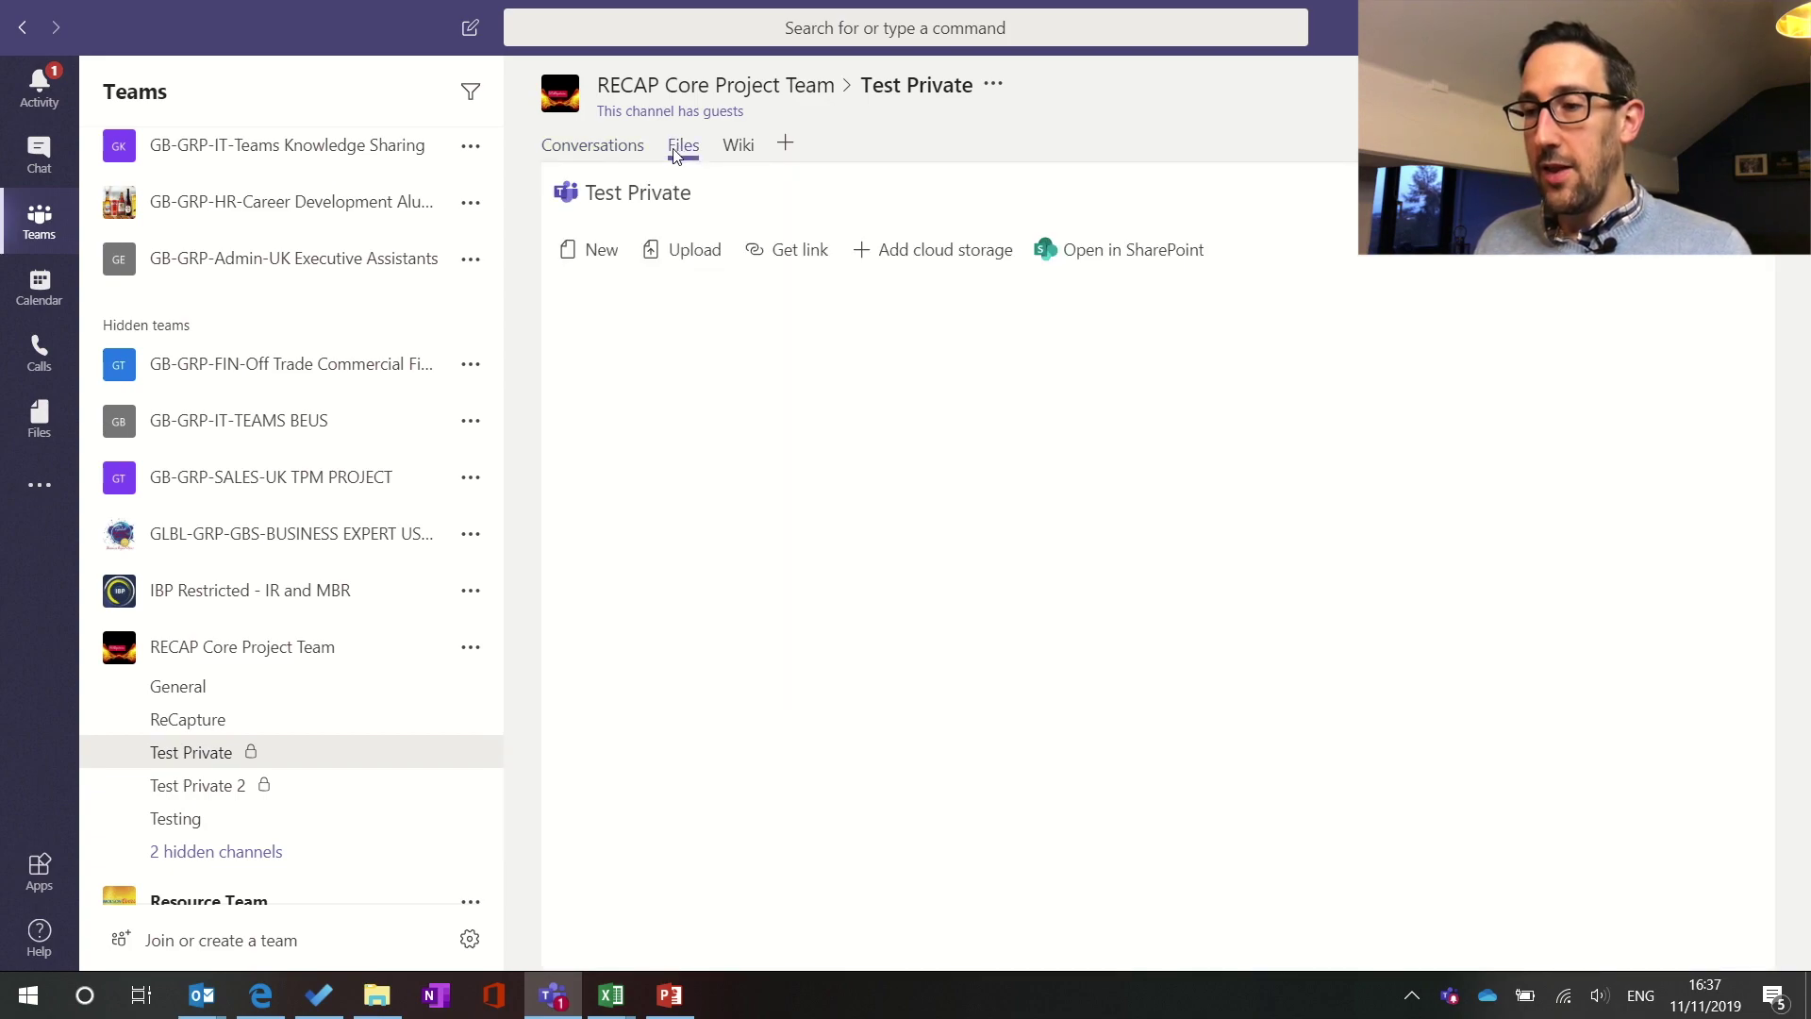
{"action": "left_click", "coordinate": [620, 151]}
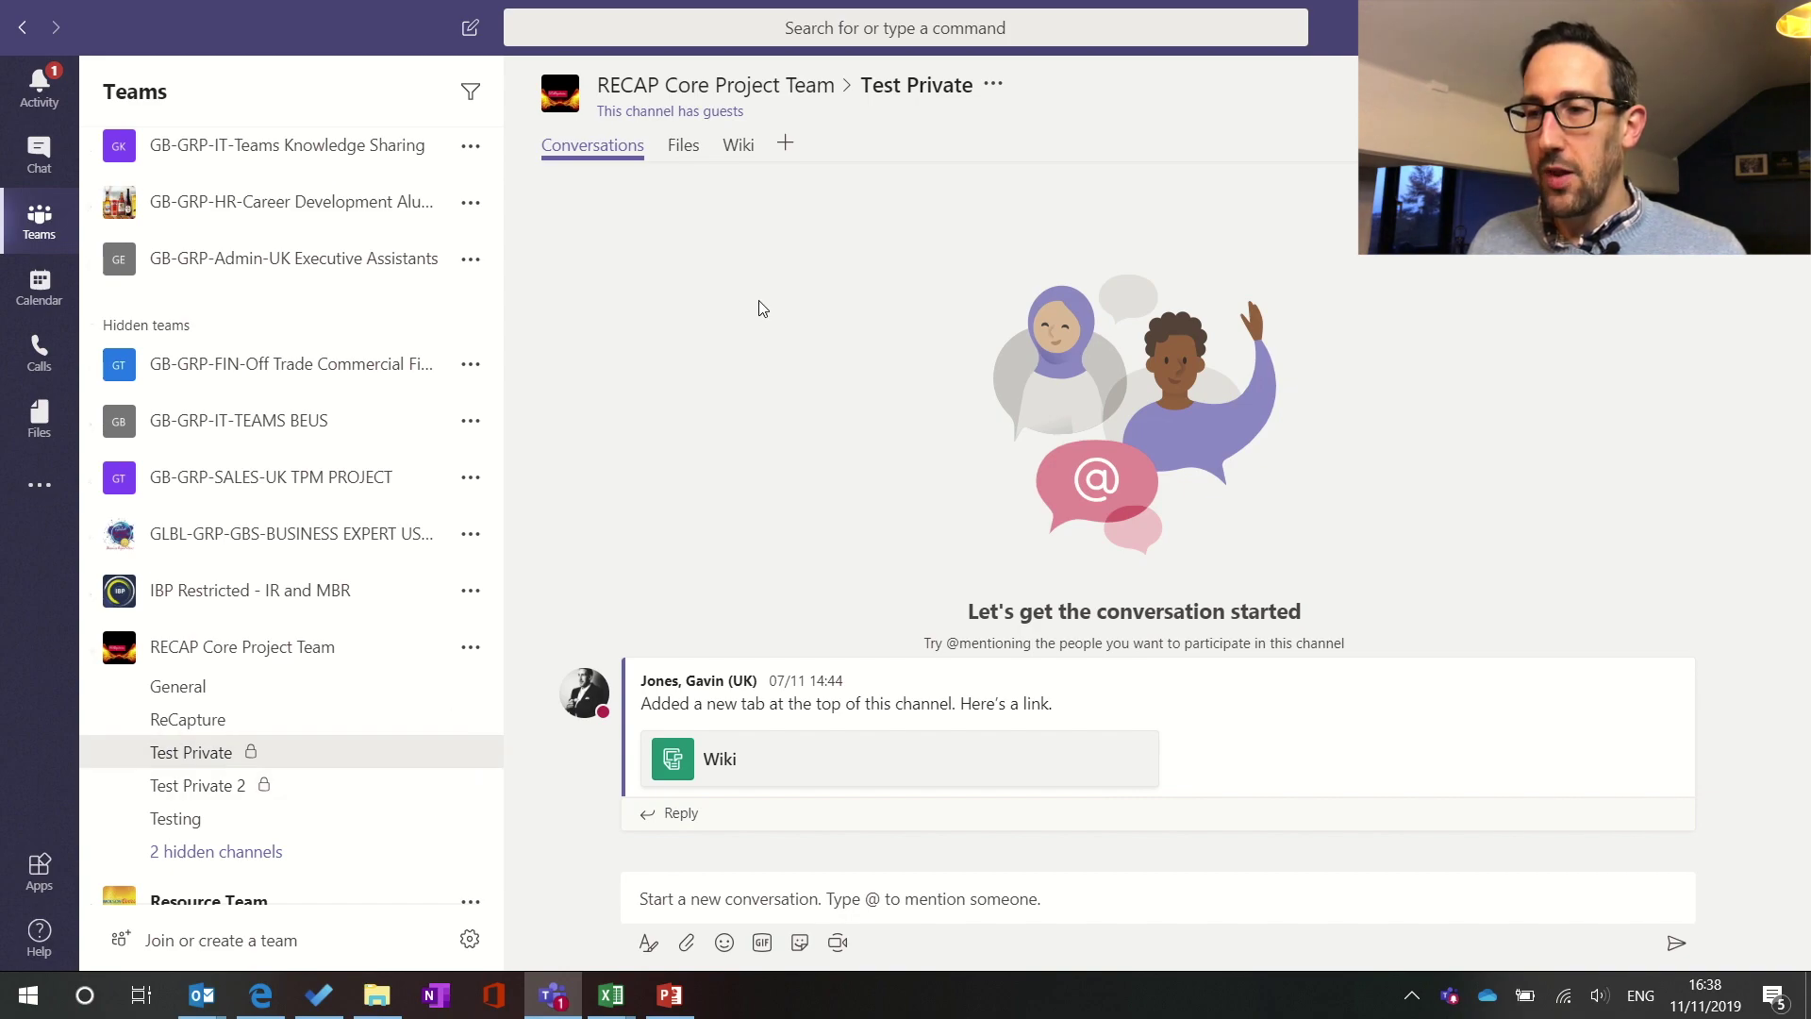
- Search for "planner" among the apps that can be added as tabs to Test Private, clear the search and close without adding one
{"action": "left_click", "coordinate": [789, 147]}
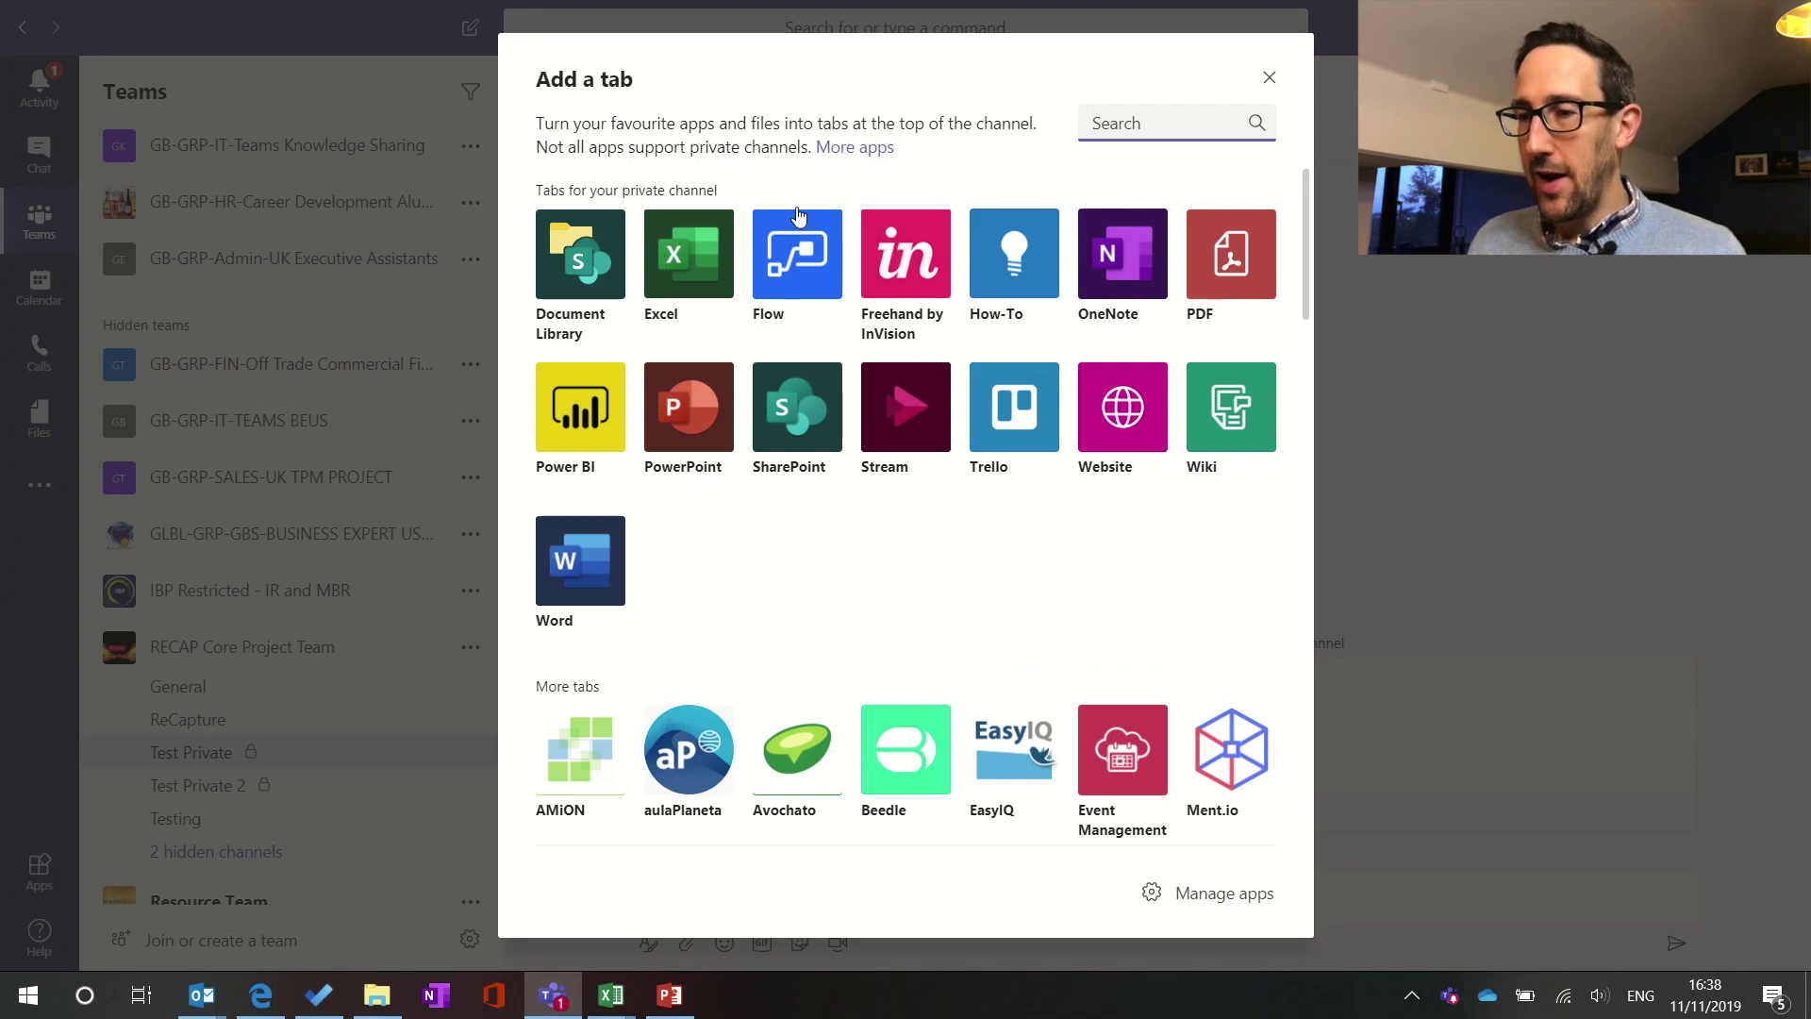
{"action": "left_click", "coordinate": [1121, 138]}
{"action": "type", "text": "planner"}
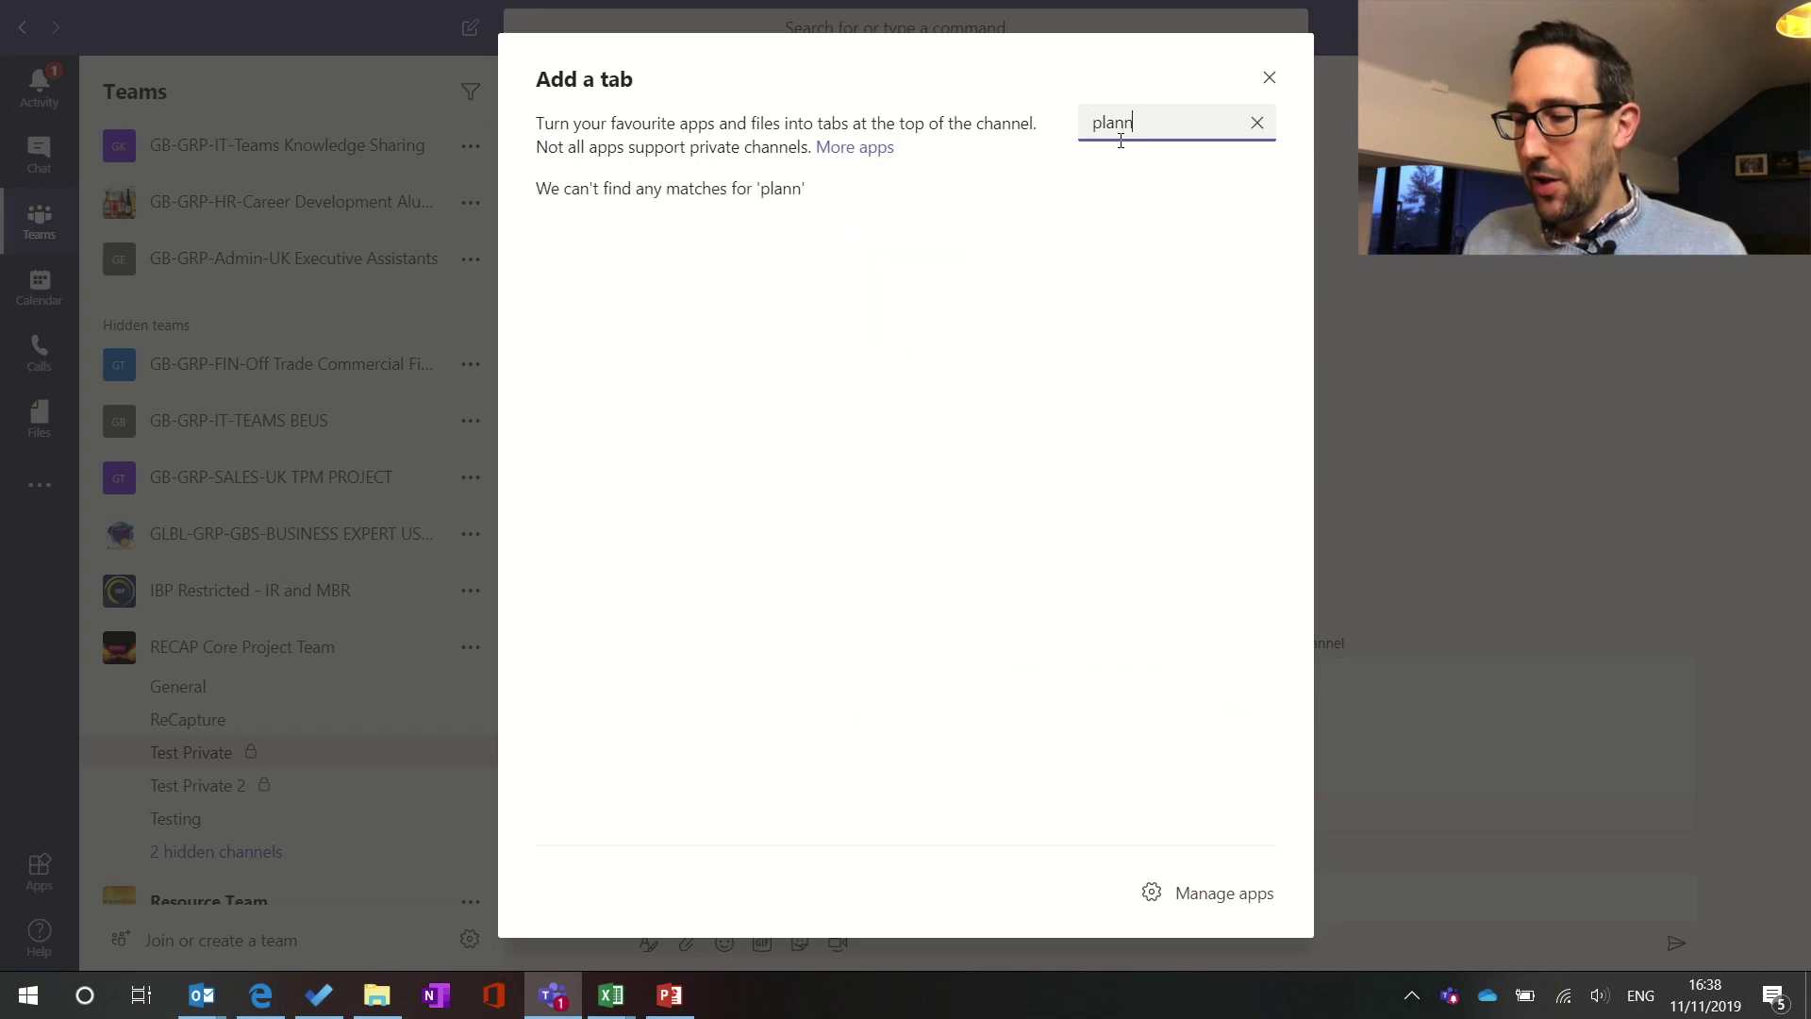
{"action": "key", "text": "BackSpace"}
{"action": "key", "text": "BackSpace"}
{"action": "key", "text": "BackSpace"}
{"action": "key", "text": "BackSpace"}
{"action": "key", "text": "BackSpace"}
{"action": "key", "text": "BackSpace"}
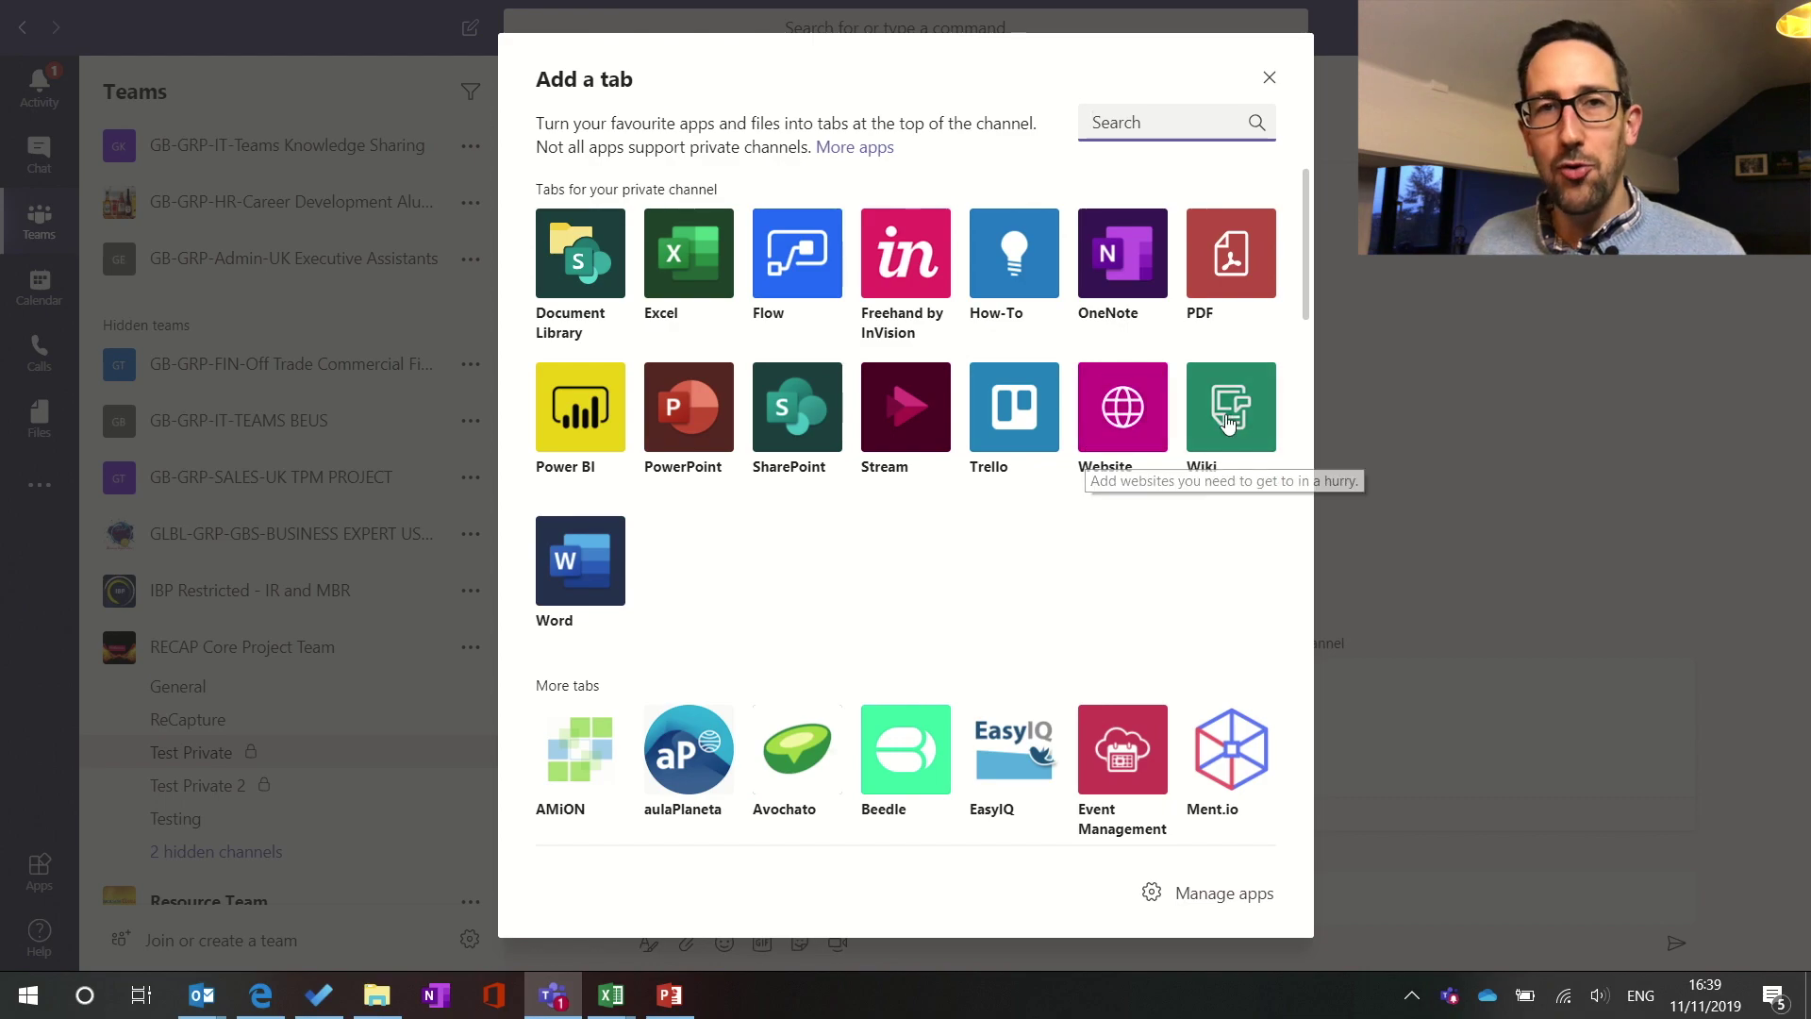
{"action": "left_click", "coordinate": [1268, 79]}
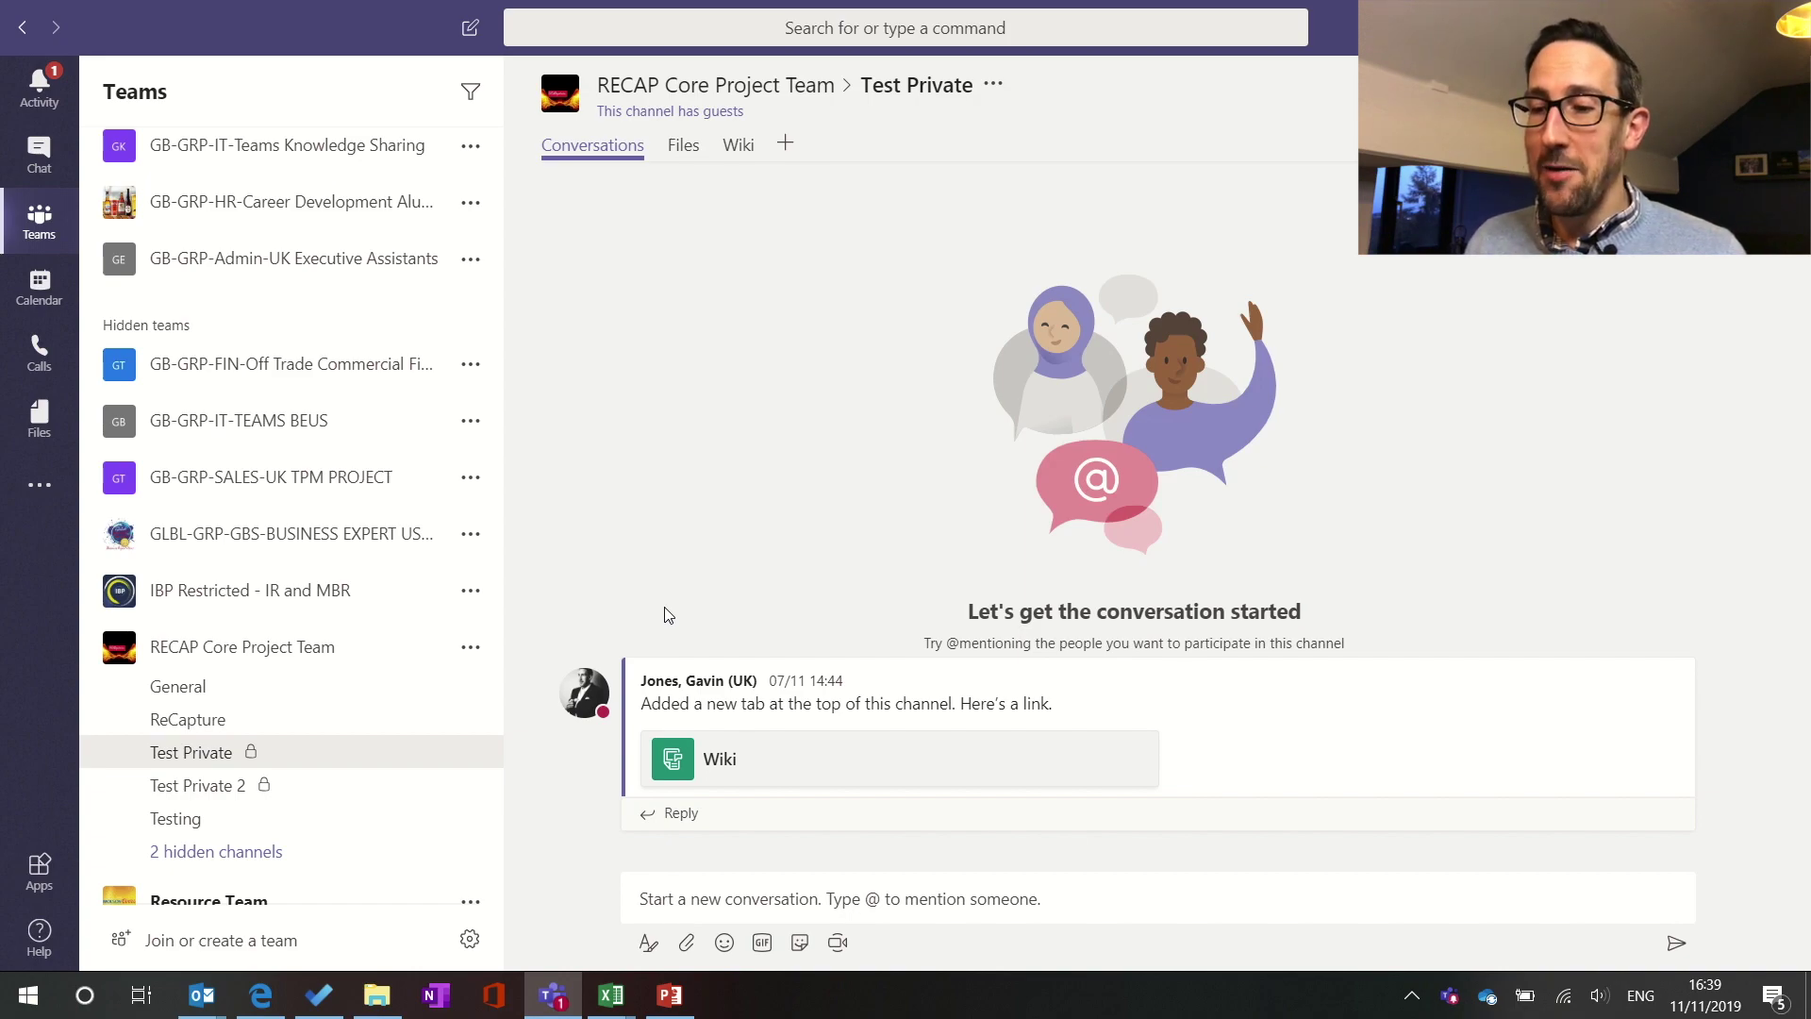
- Open the management settings of the RECAP Core Project Team and view its member permissions, including the one for creating private channels
{"action": "left_click", "coordinate": [471, 647]}
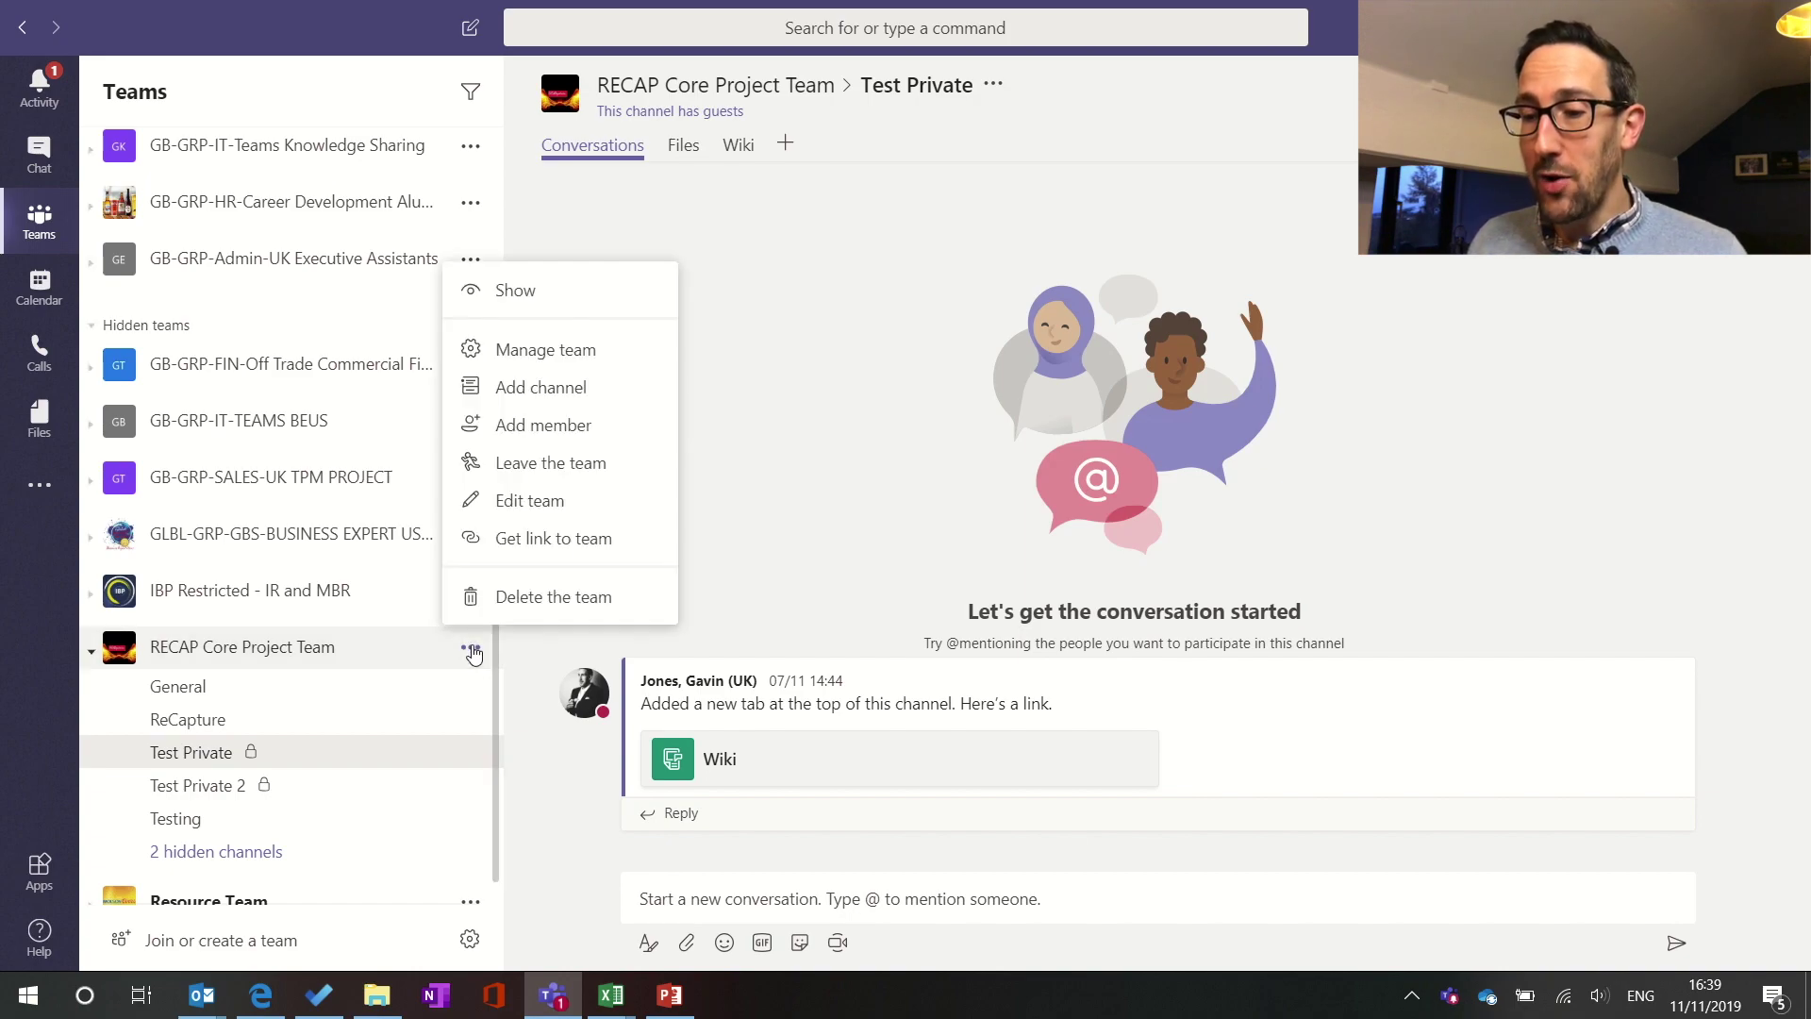
{"action": "left_click", "coordinate": [610, 369]}
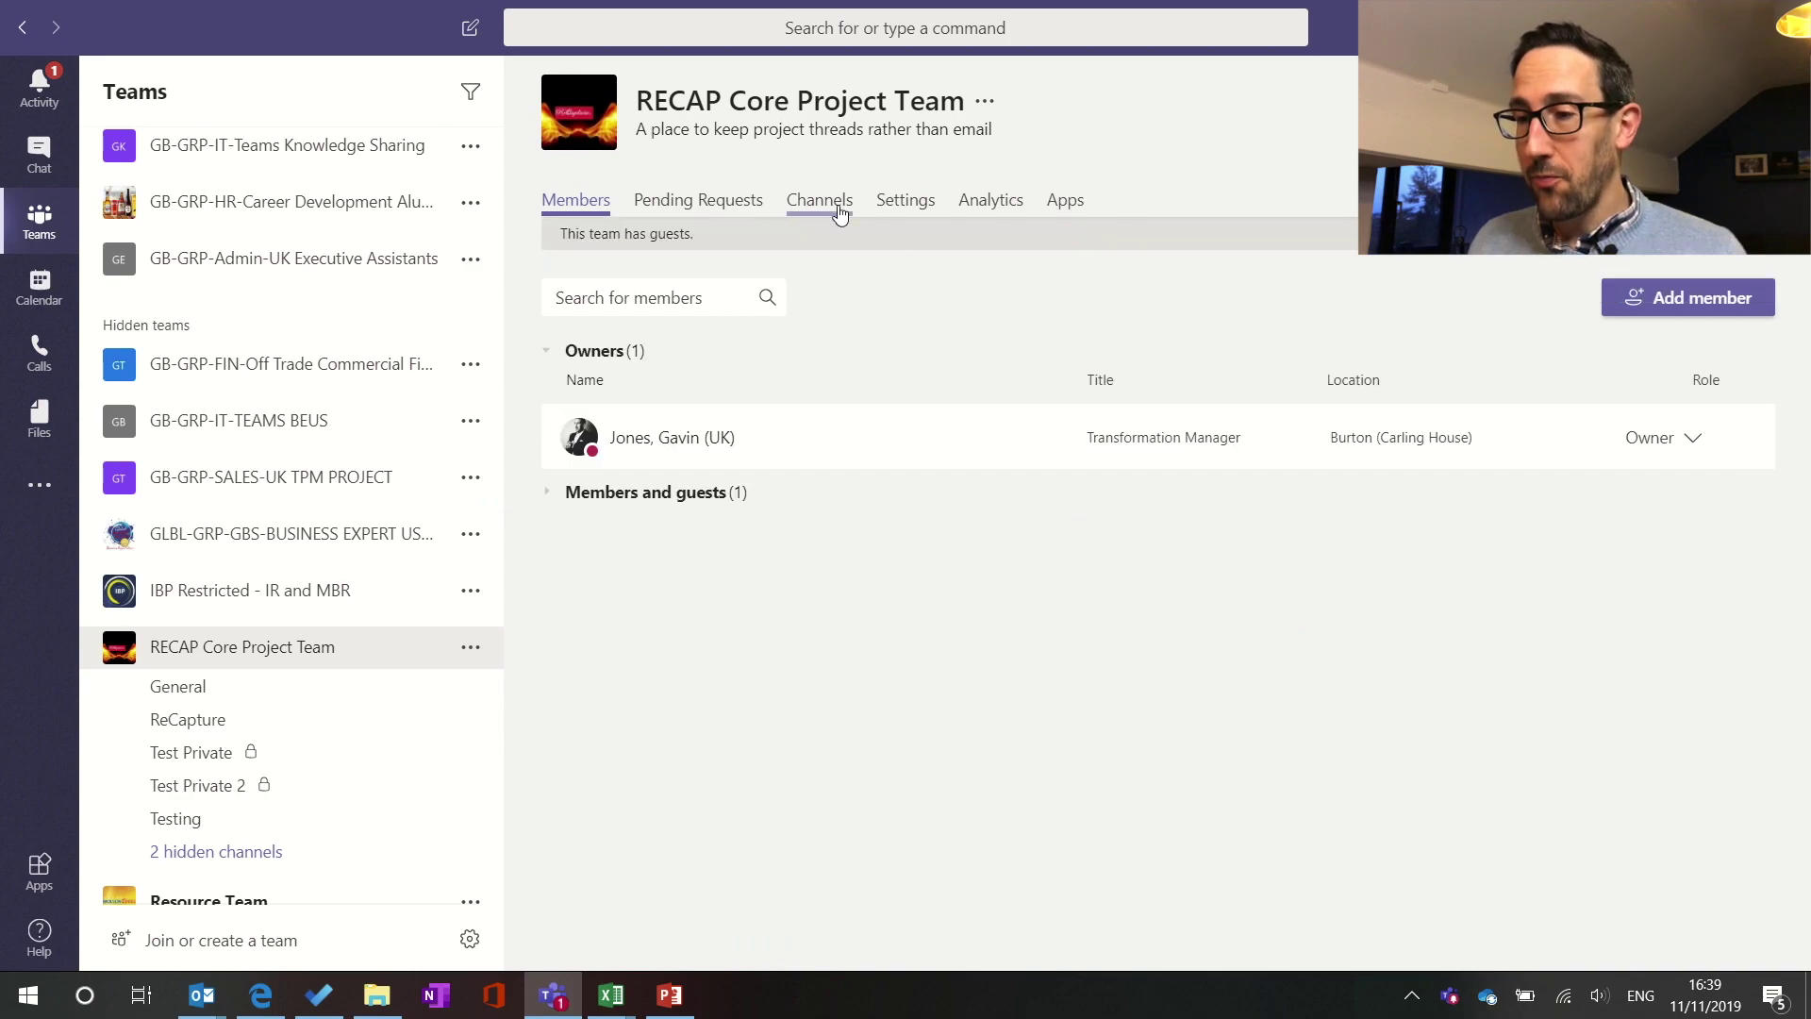
{"action": "left_click", "coordinate": [911, 204]}
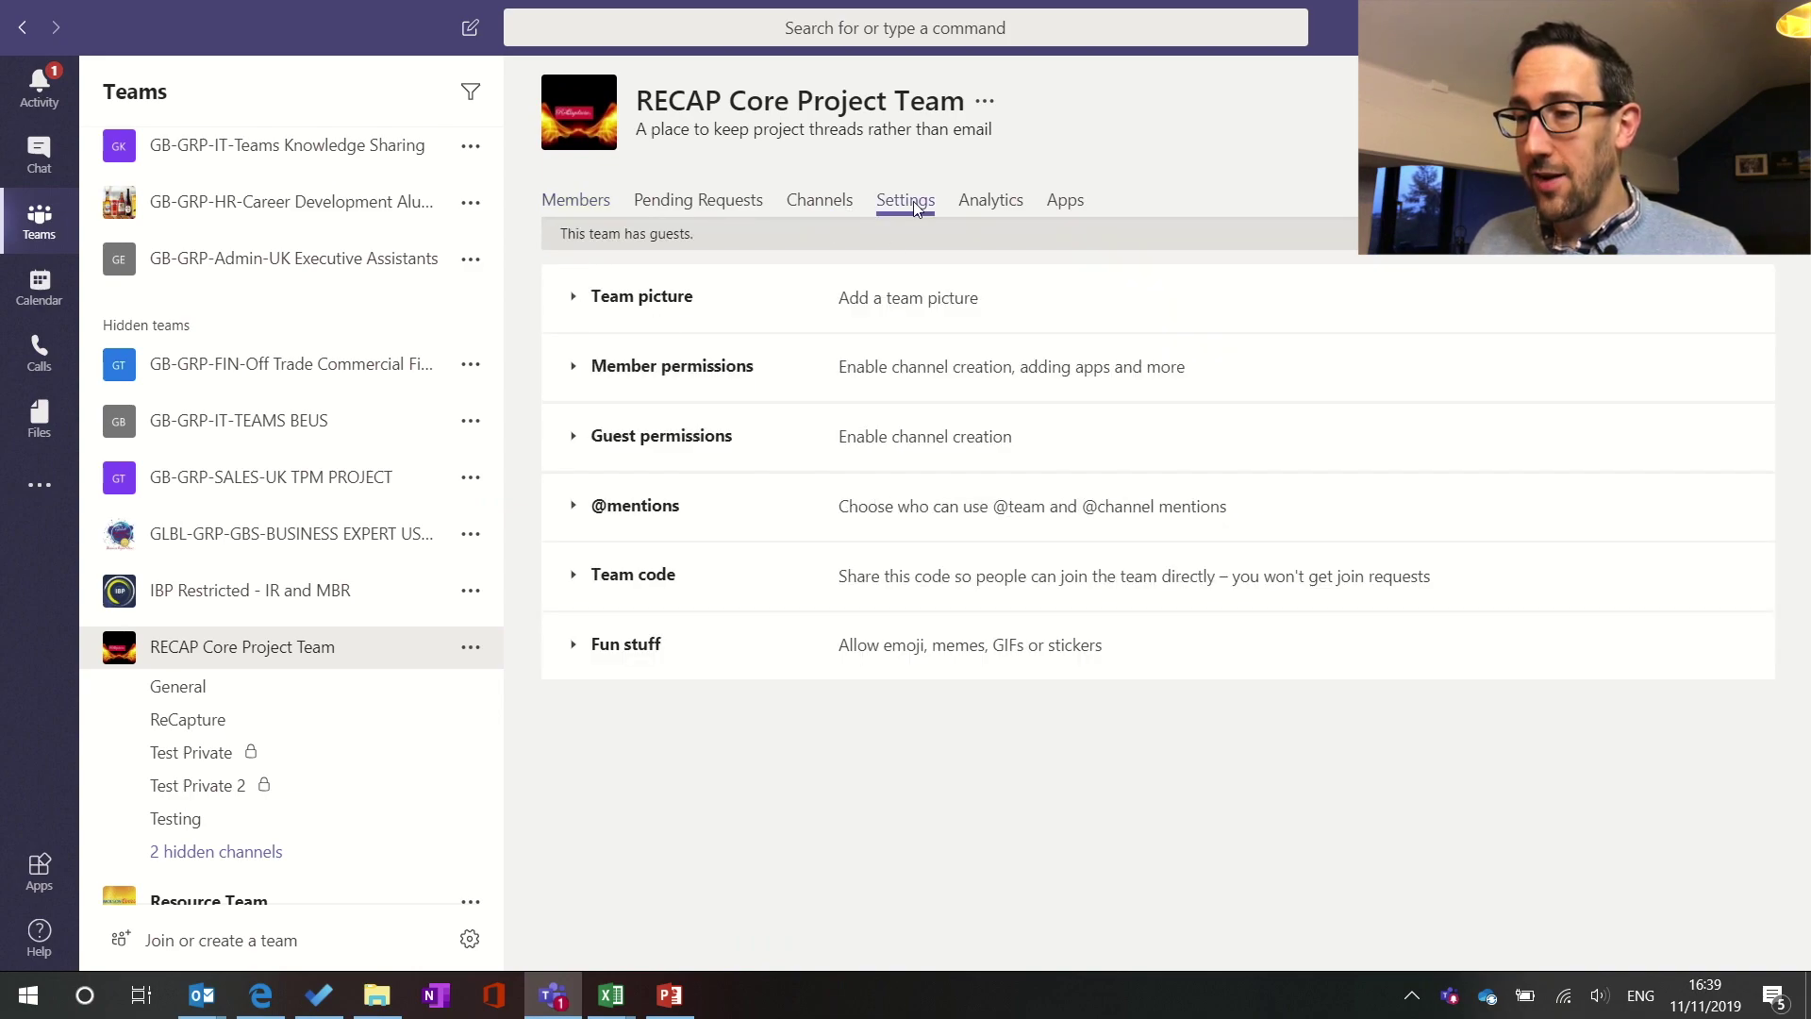
{"action": "left_click", "coordinate": [574, 370]}
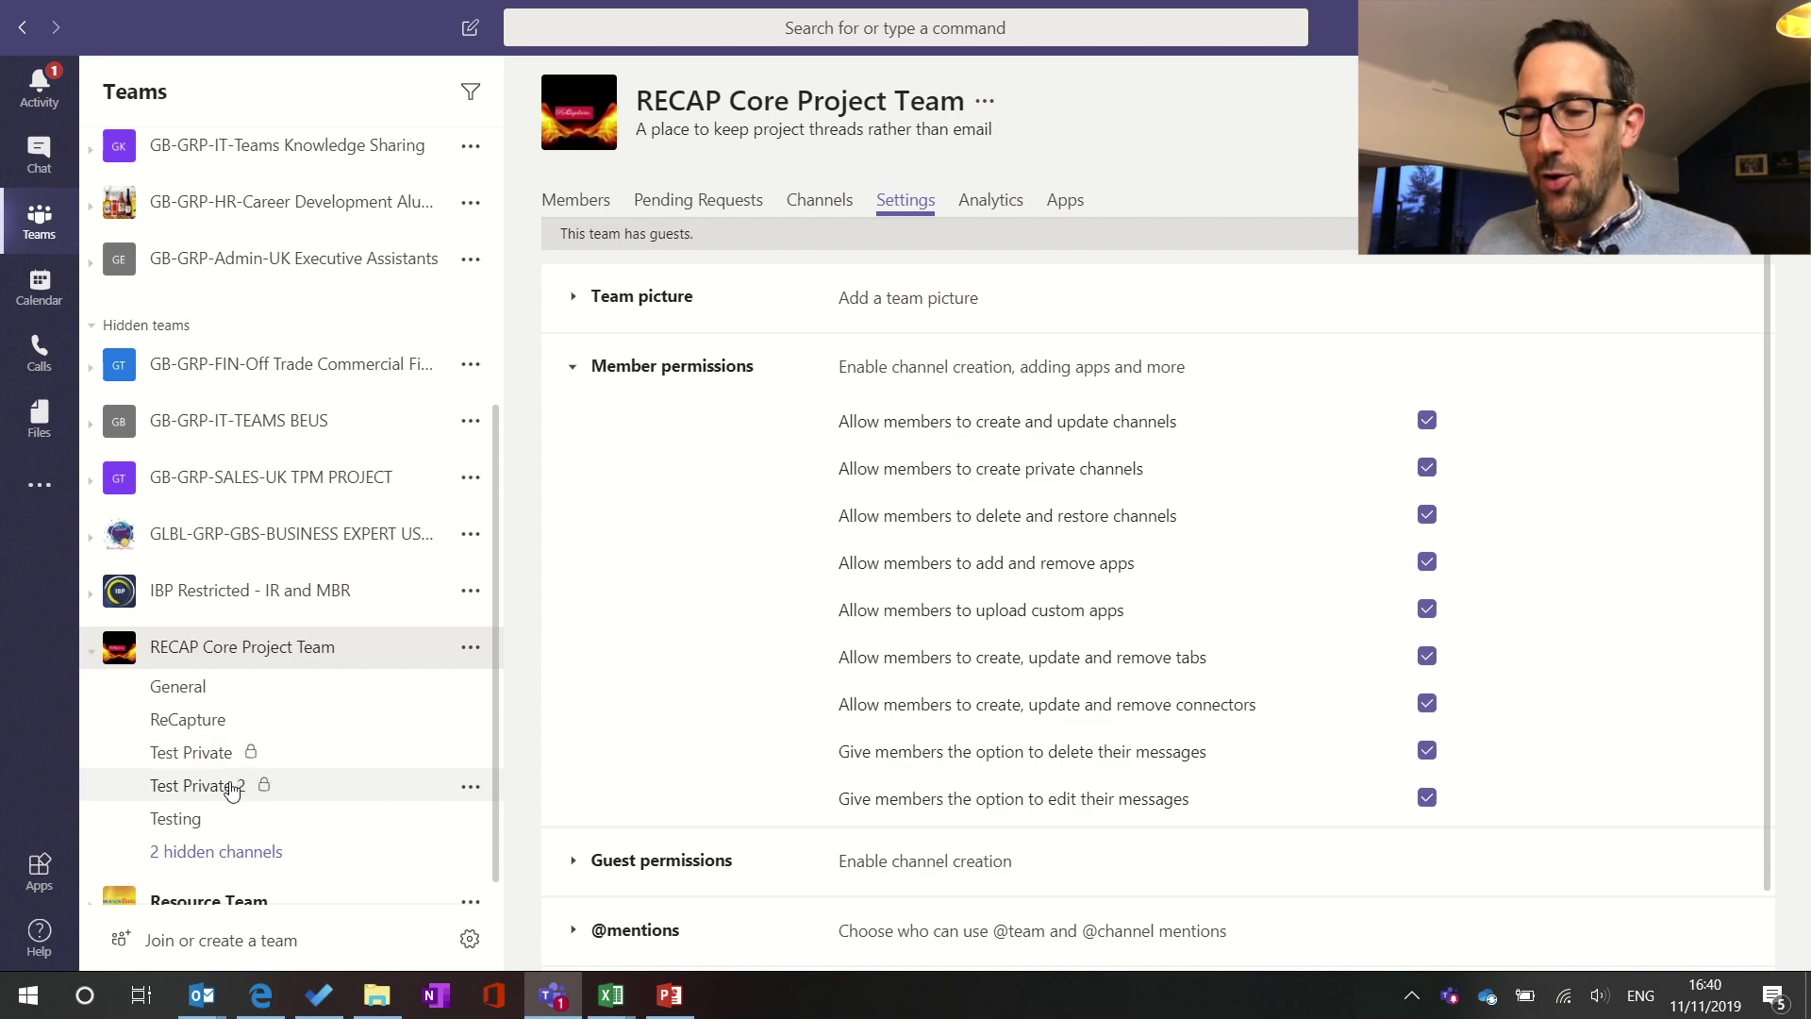
- Switch to the Microsoft Docs private channels article in the browser and review the "When to create a private channel" recommendations table
{"action": "key", "text": "alt+Tab"}
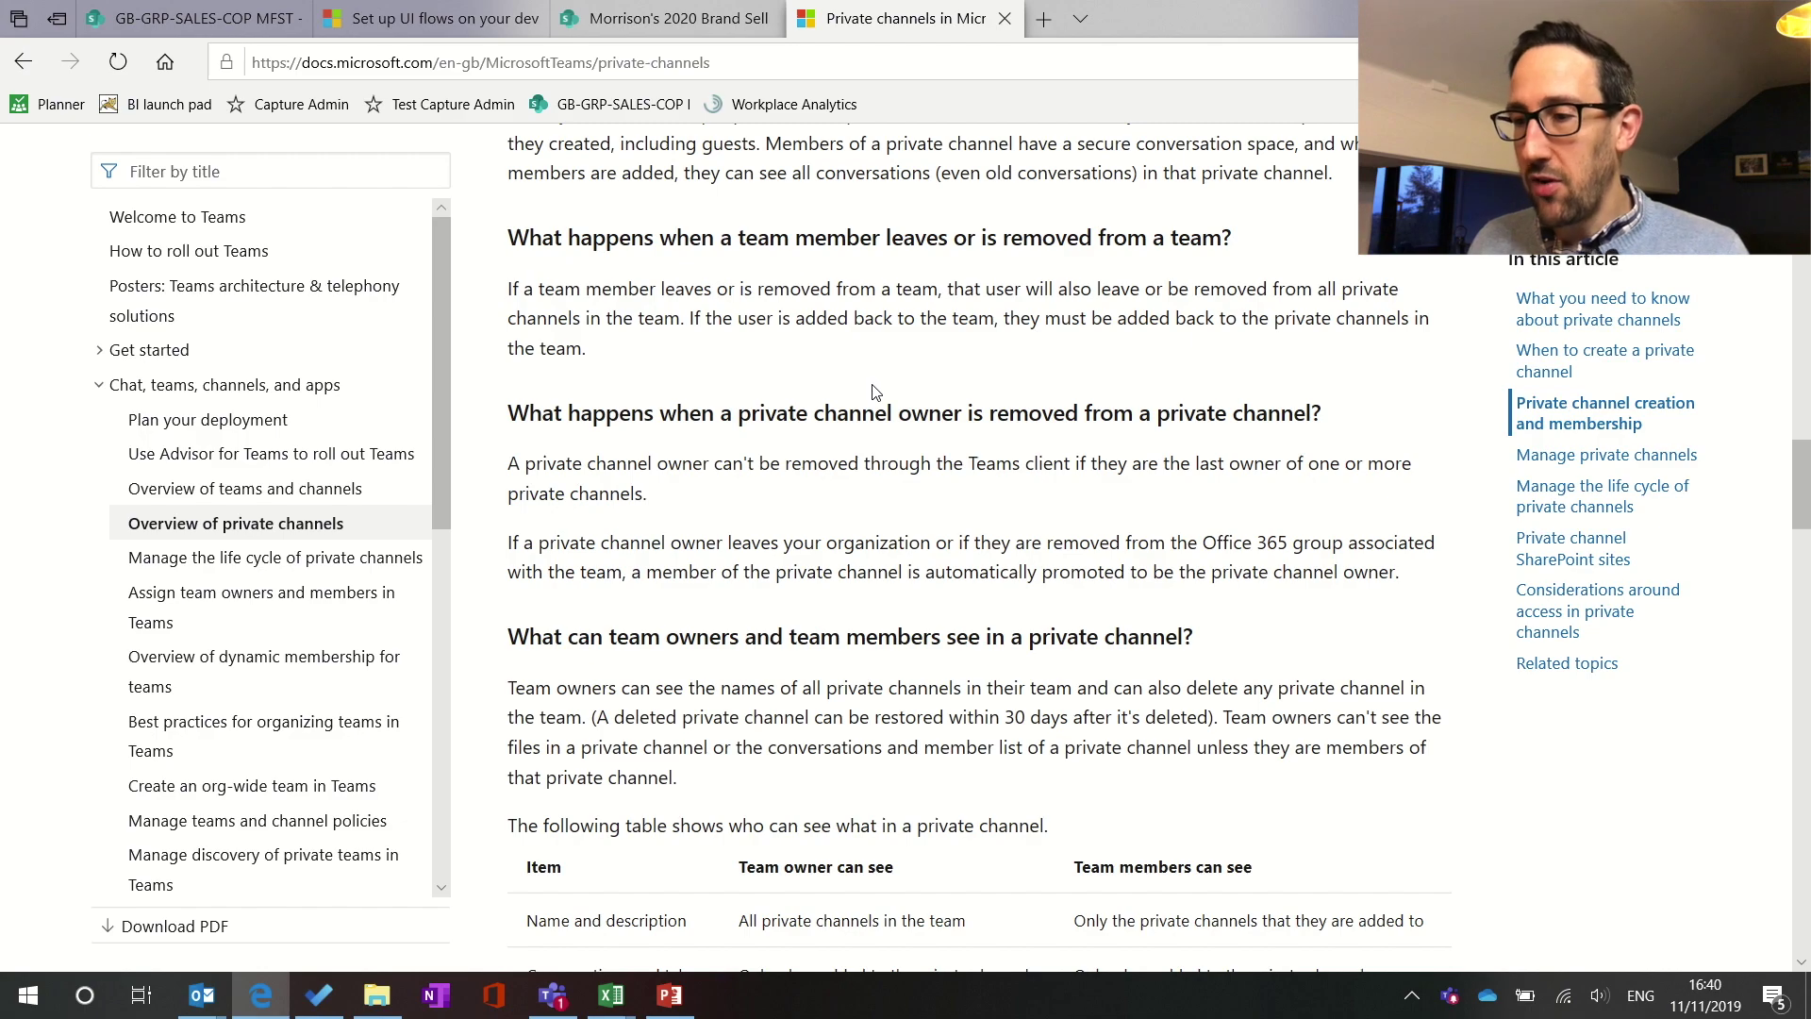
{"action": "scroll", "coordinate": [873, 392], "scroll_direction": "down", "scroll_amount": 2}
{"action": "scroll", "coordinate": [873, 392], "scroll_direction": "down", "scroll_amount": 2}
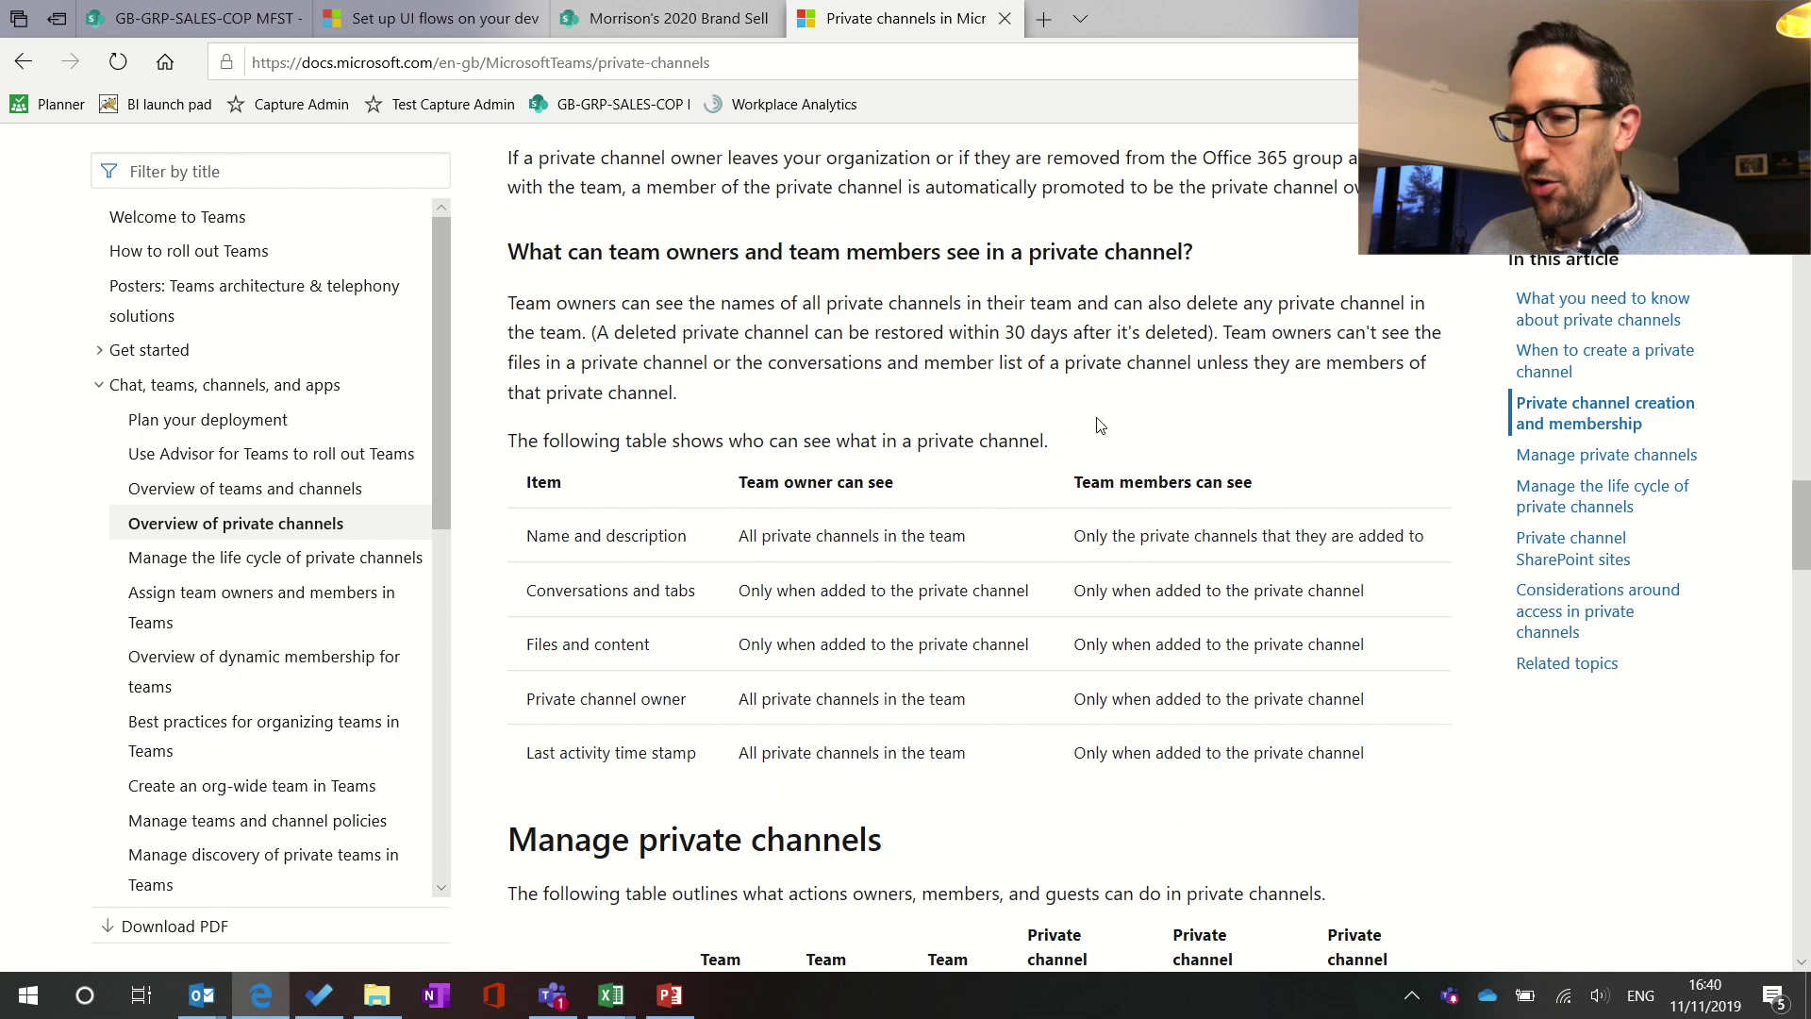
{"action": "scroll", "coordinate": [1098, 418], "scroll_direction": "up", "scroll_amount": 6}
{"action": "scroll", "coordinate": [1099, 418], "scroll_direction": "up", "scroll_amount": 10}
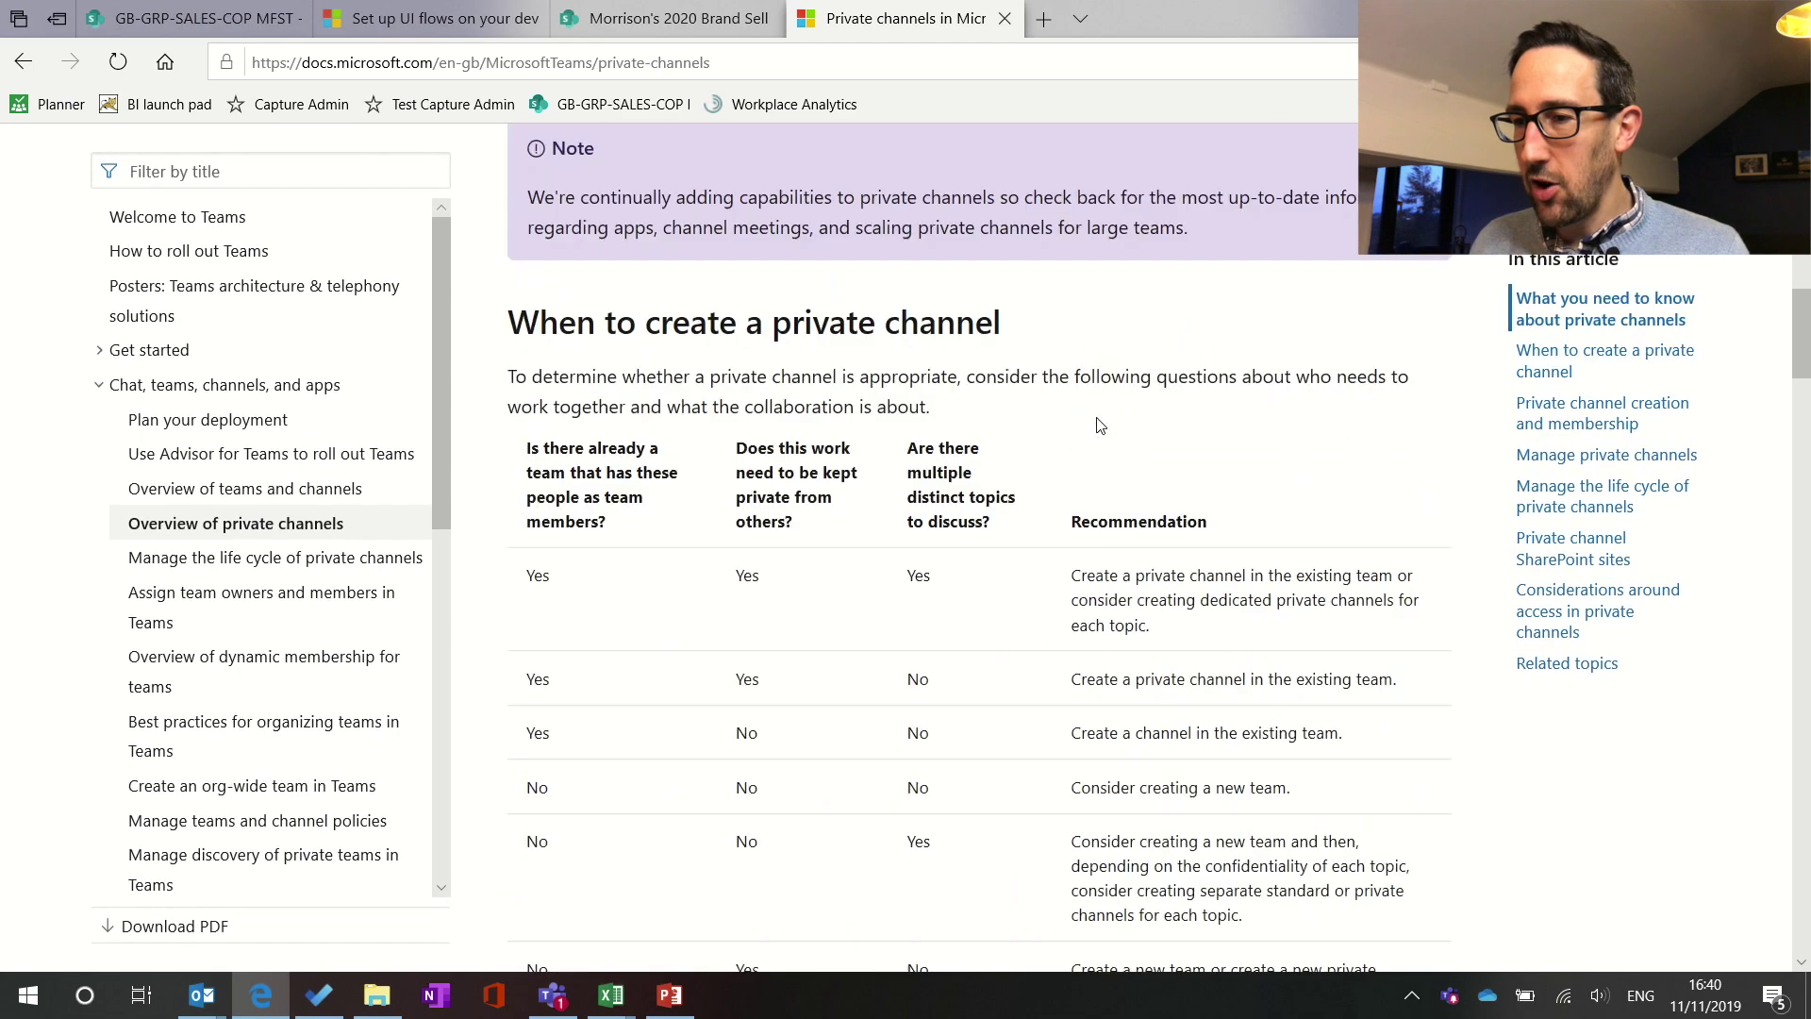
{"action": "scroll", "coordinate": [1098, 418], "scroll_direction": "up", "scroll_amount": 1}
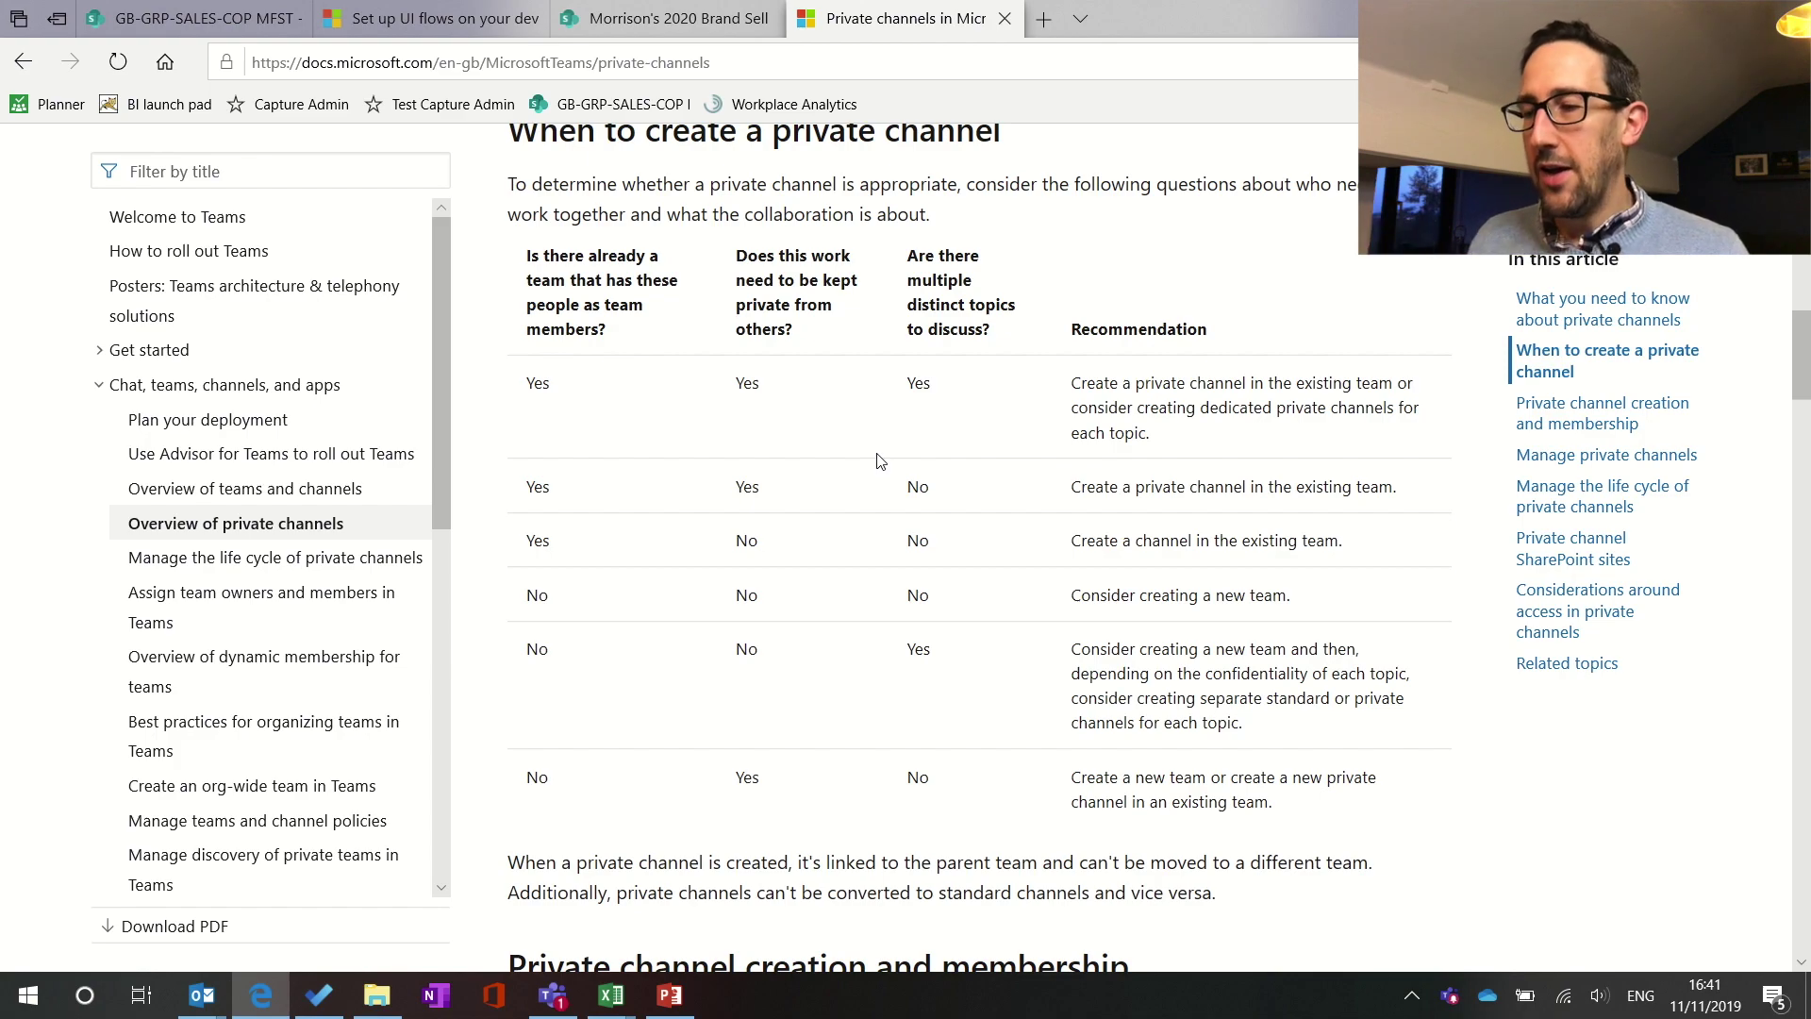
{"action": "scroll", "coordinate": [877, 461], "scroll_direction": "down", "scroll_amount": 1}
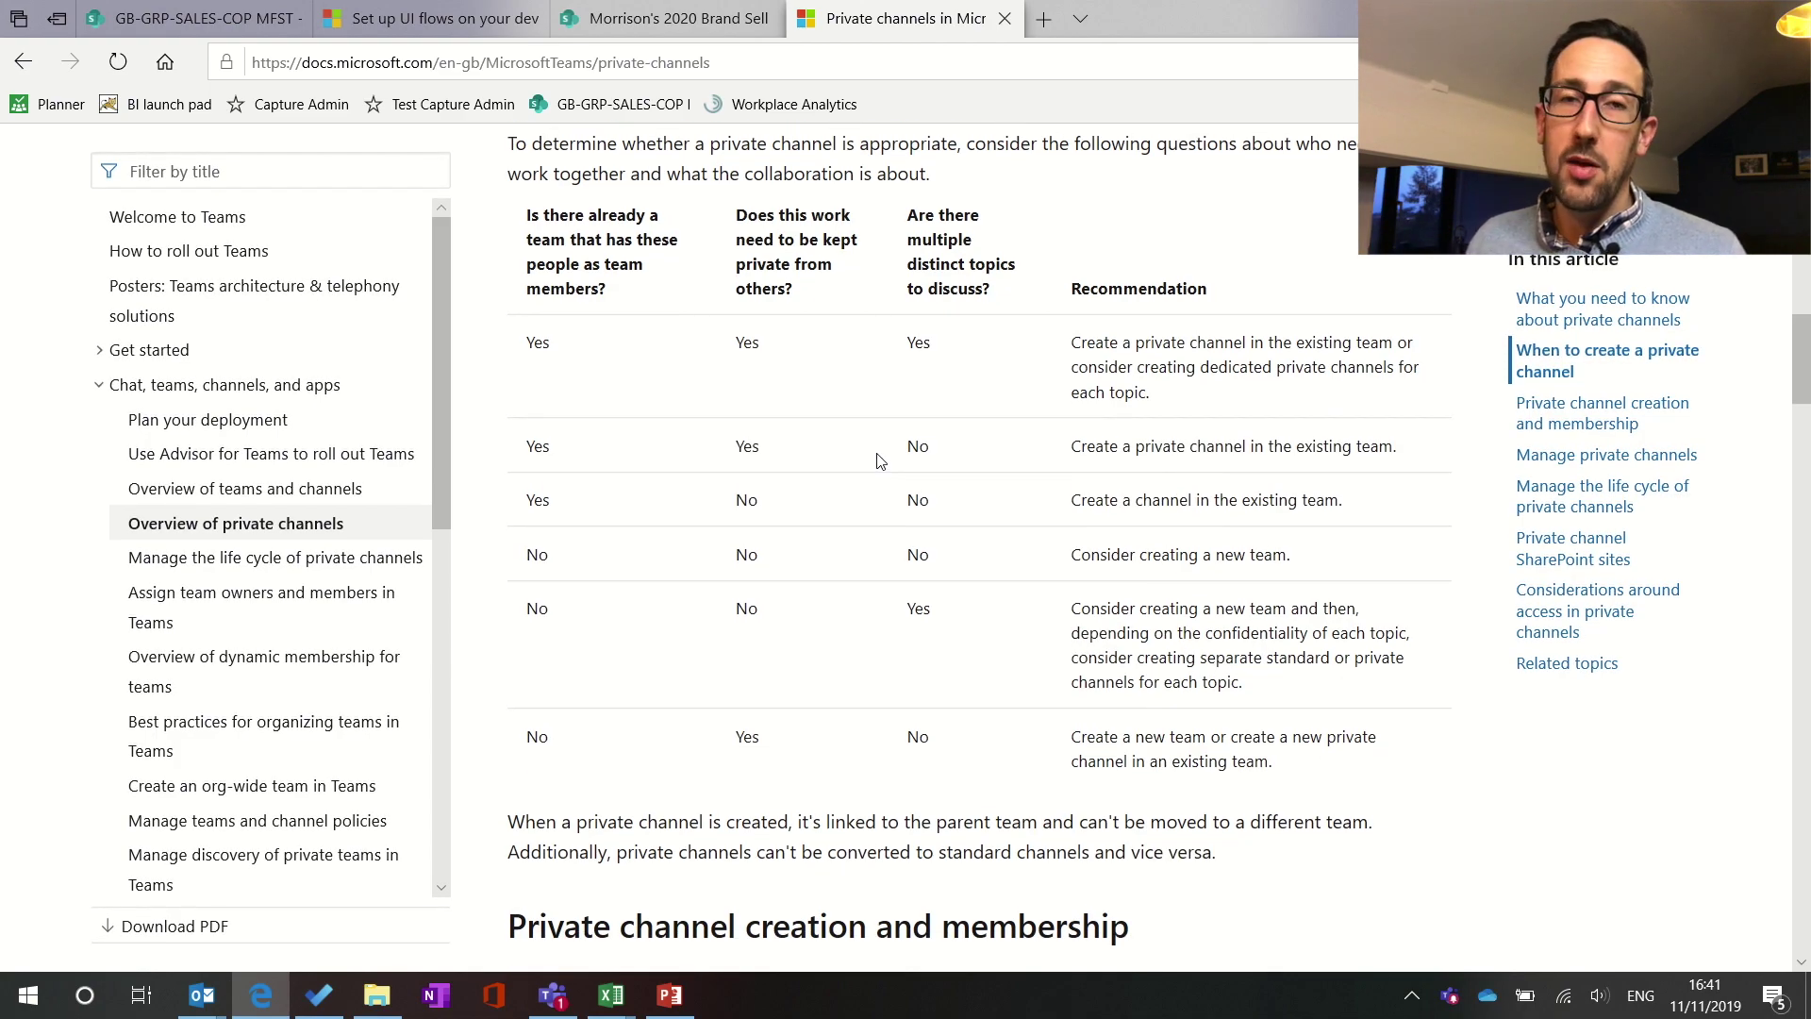
- Read the article's "Private channel creation and membership" section through to the table of what team owners and members can see
{"action": "scroll", "coordinate": [877, 461], "scroll_direction": "down", "scroll_amount": 6}
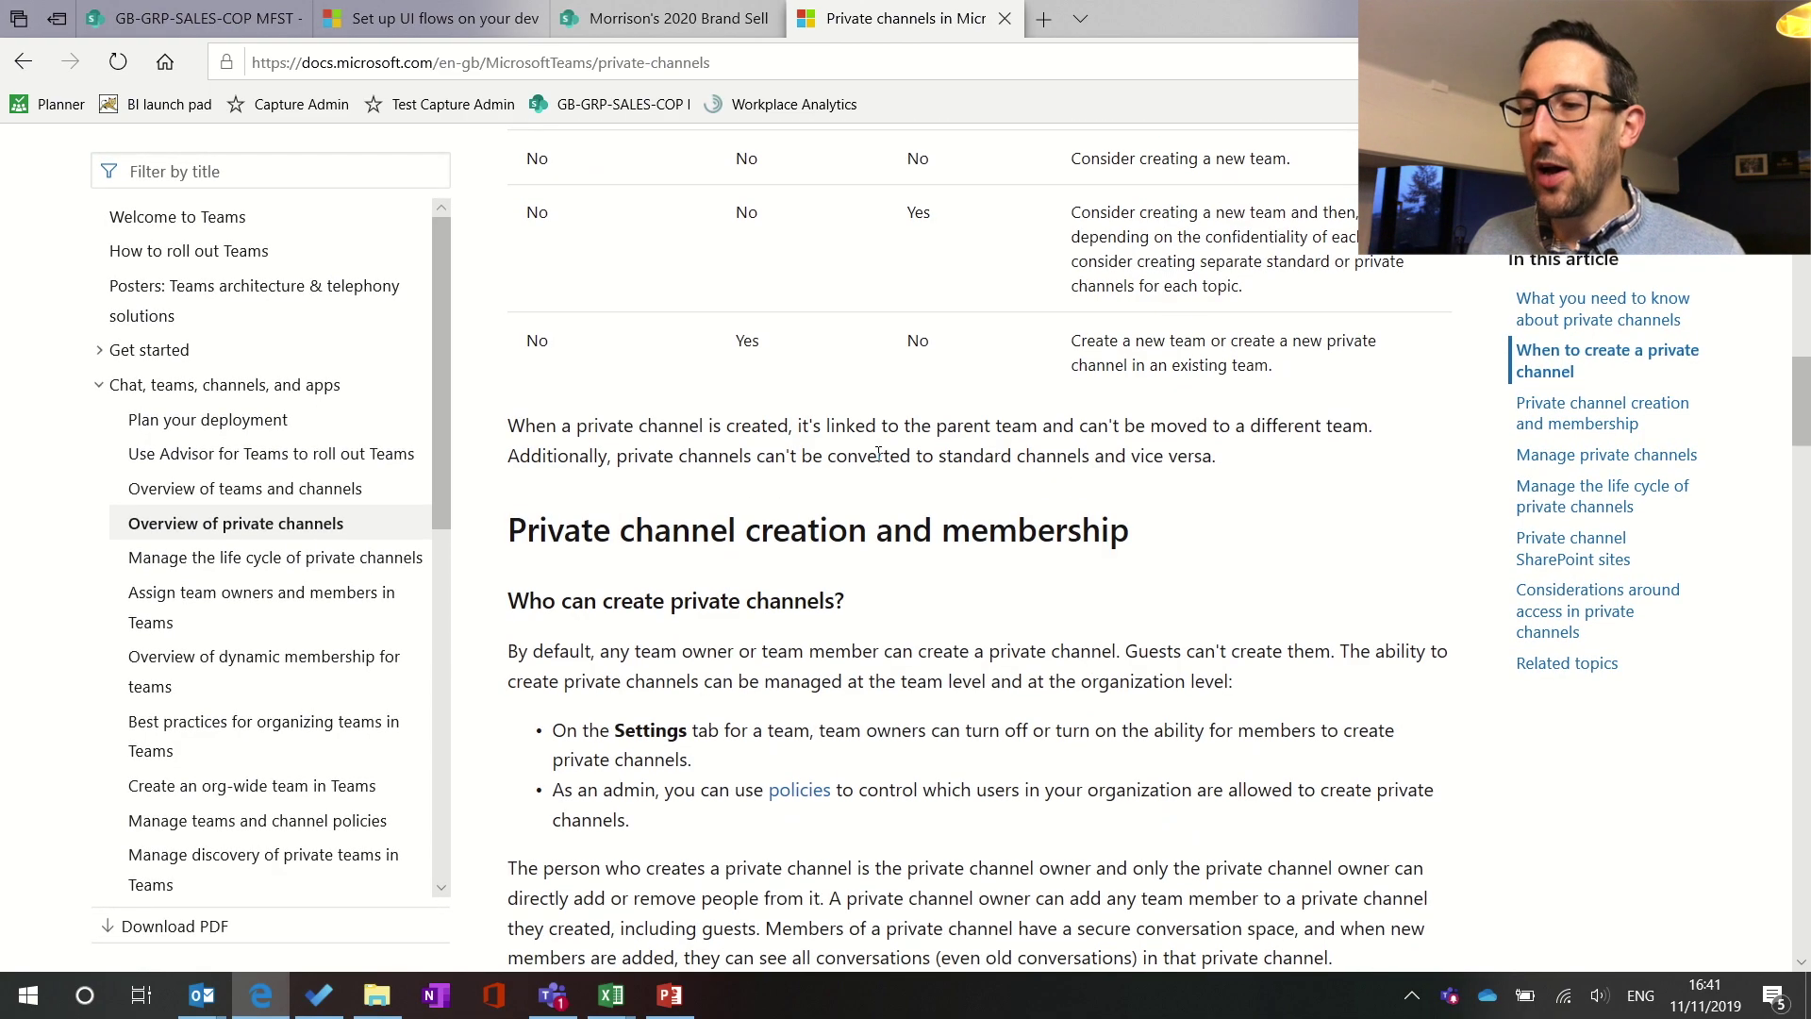
{"action": "scroll", "coordinate": [877, 455], "scroll_direction": "down", "scroll_amount": 2}
{"action": "scroll", "coordinate": [877, 455], "scroll_direction": "down", "scroll_amount": 2}
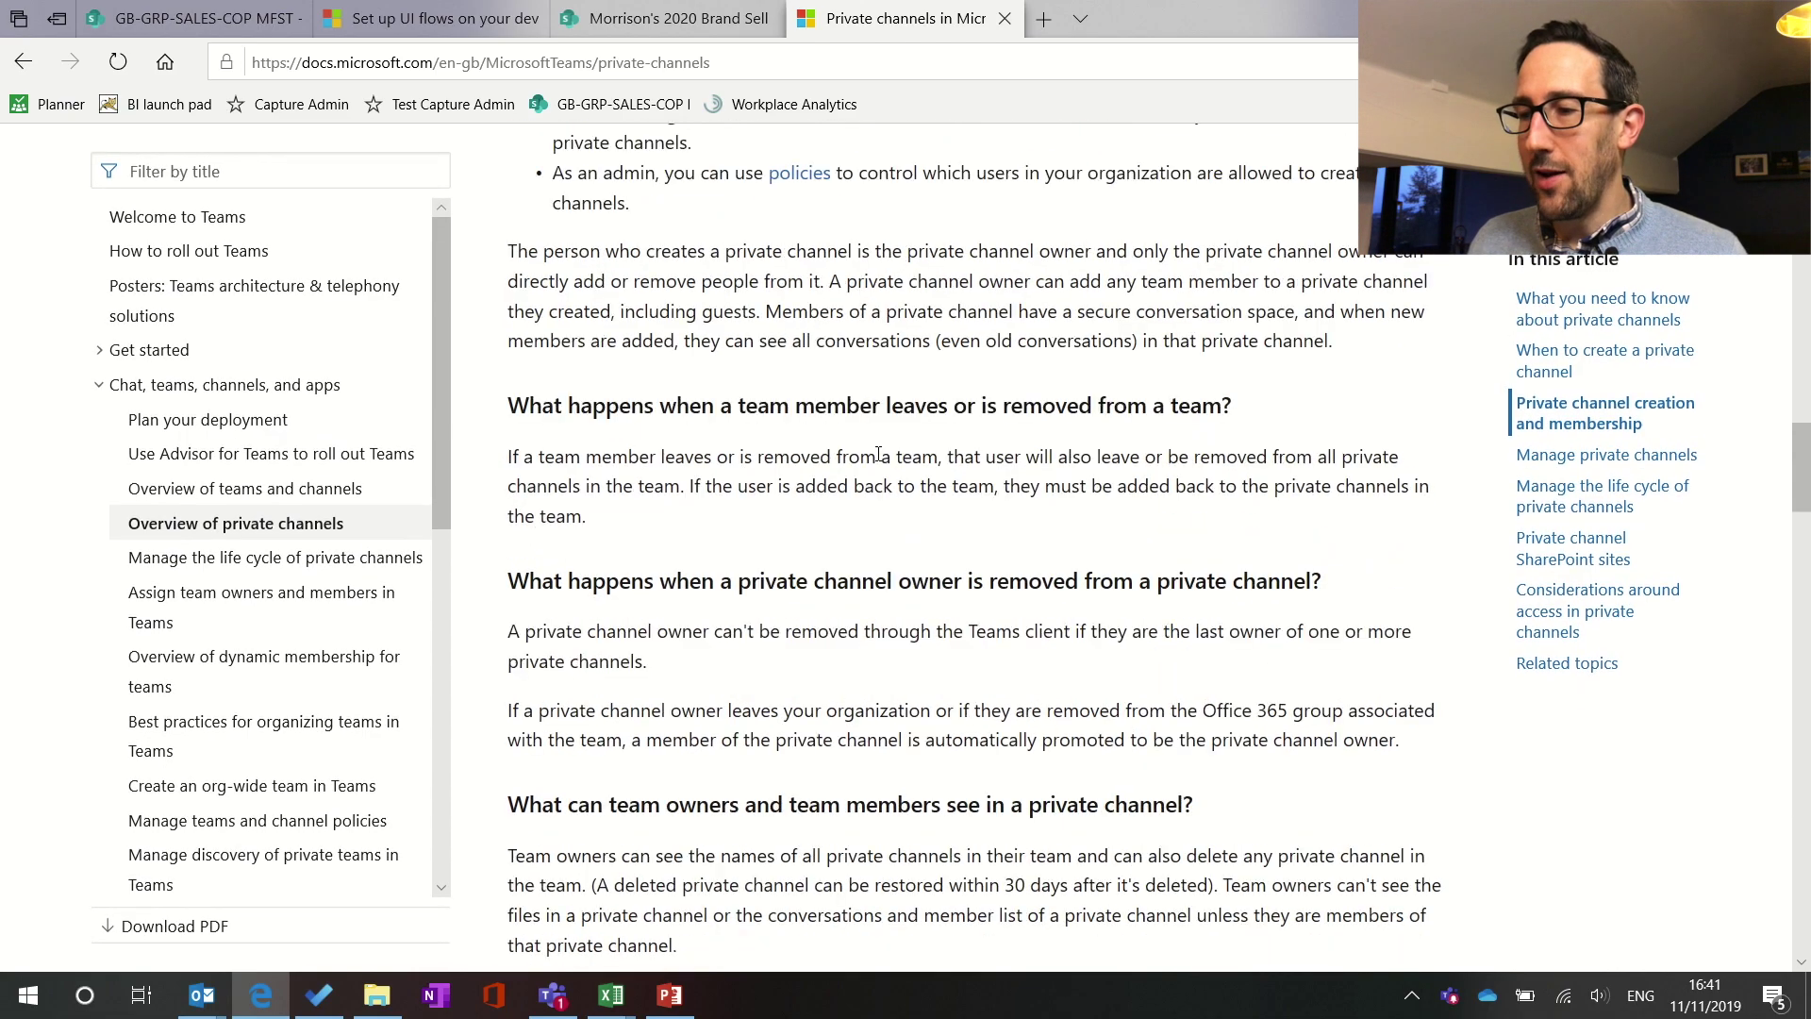
{"action": "scroll", "coordinate": [877, 455], "scroll_direction": "down", "scroll_amount": 6}
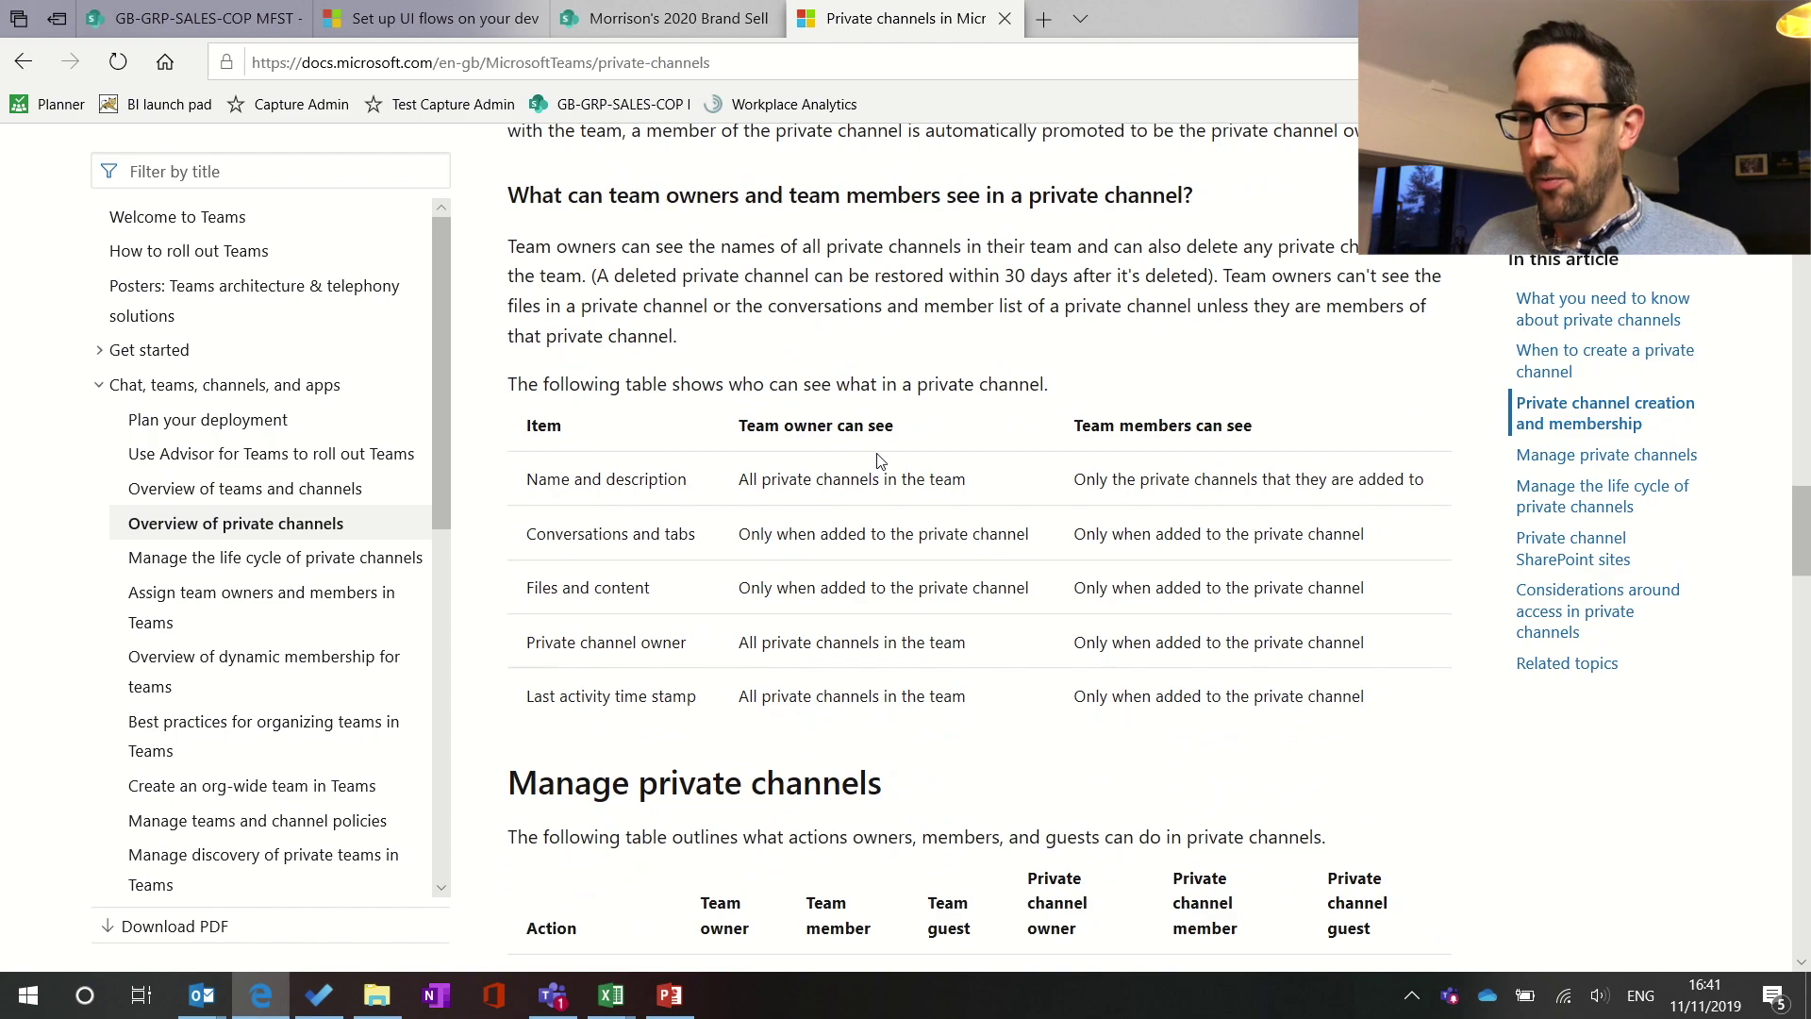
- Examine the "Manage private channels" table of actions allowed for team and private channel owners, members and guests
{"action": "scroll", "coordinate": [878, 460], "scroll_direction": "down", "scroll_amount": 6}
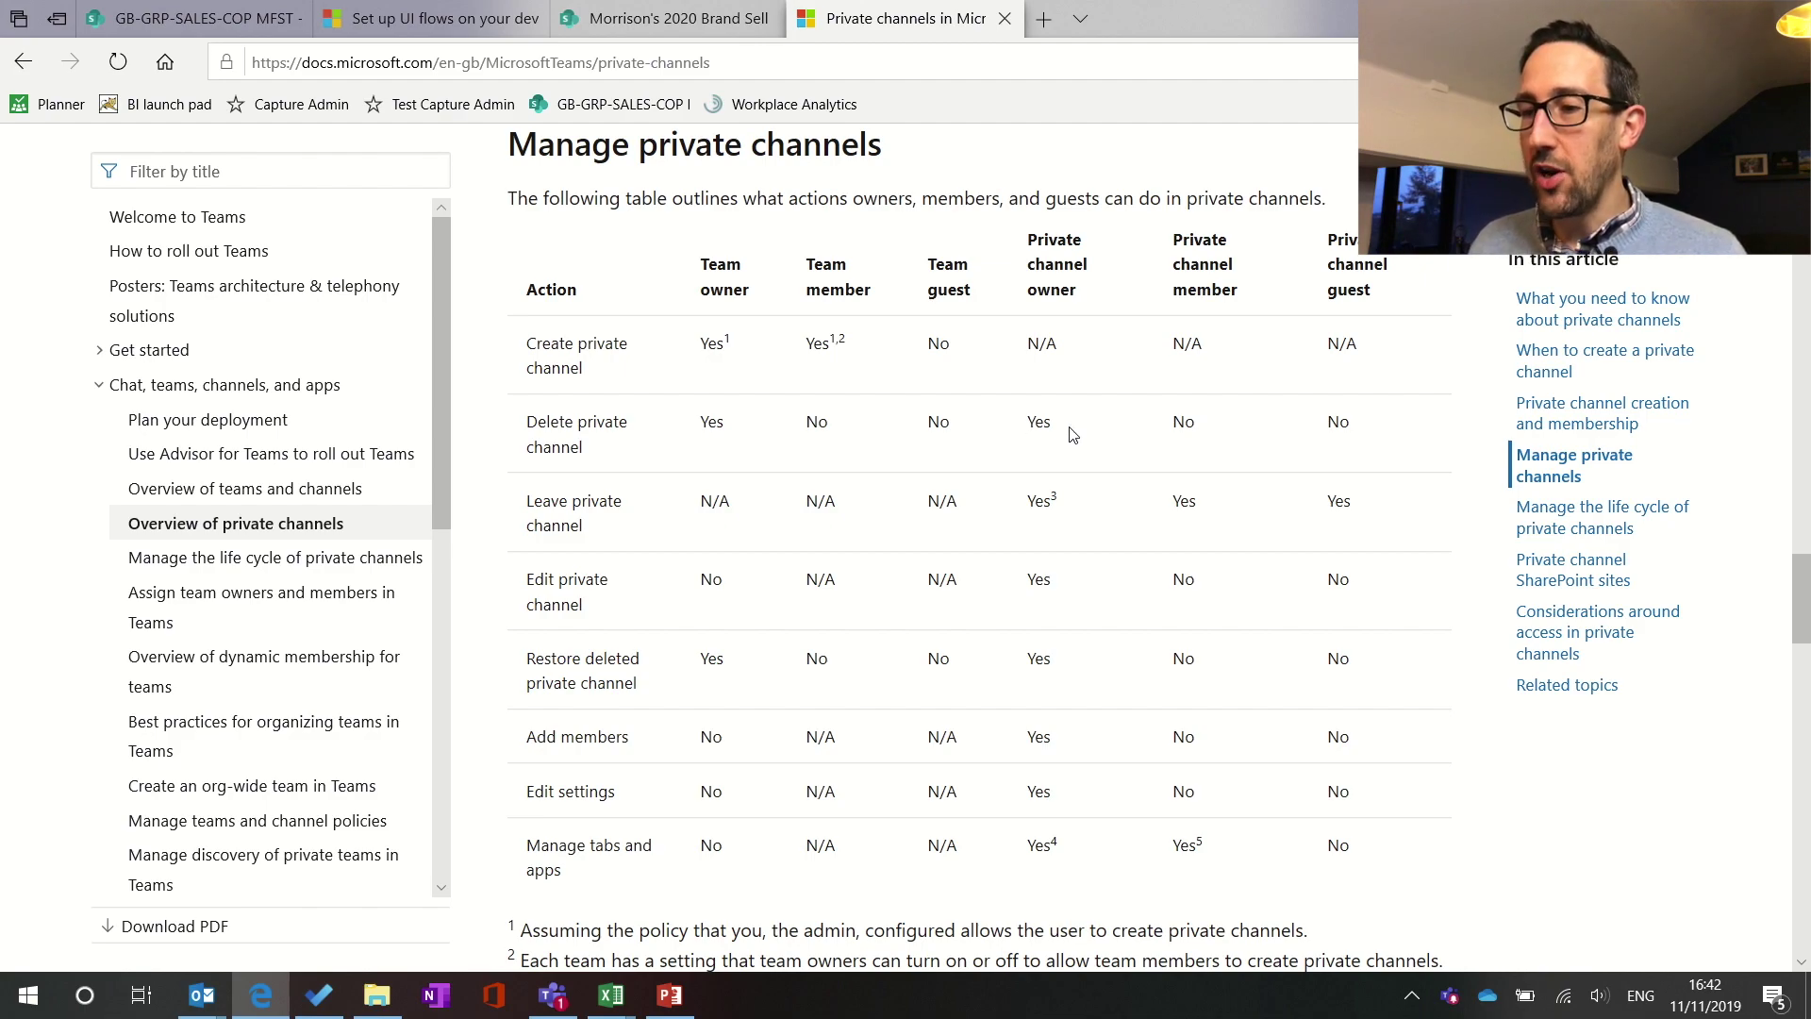
{"action": "scroll", "coordinate": [1134, 450], "scroll_direction": "down", "scroll_amount": 1}
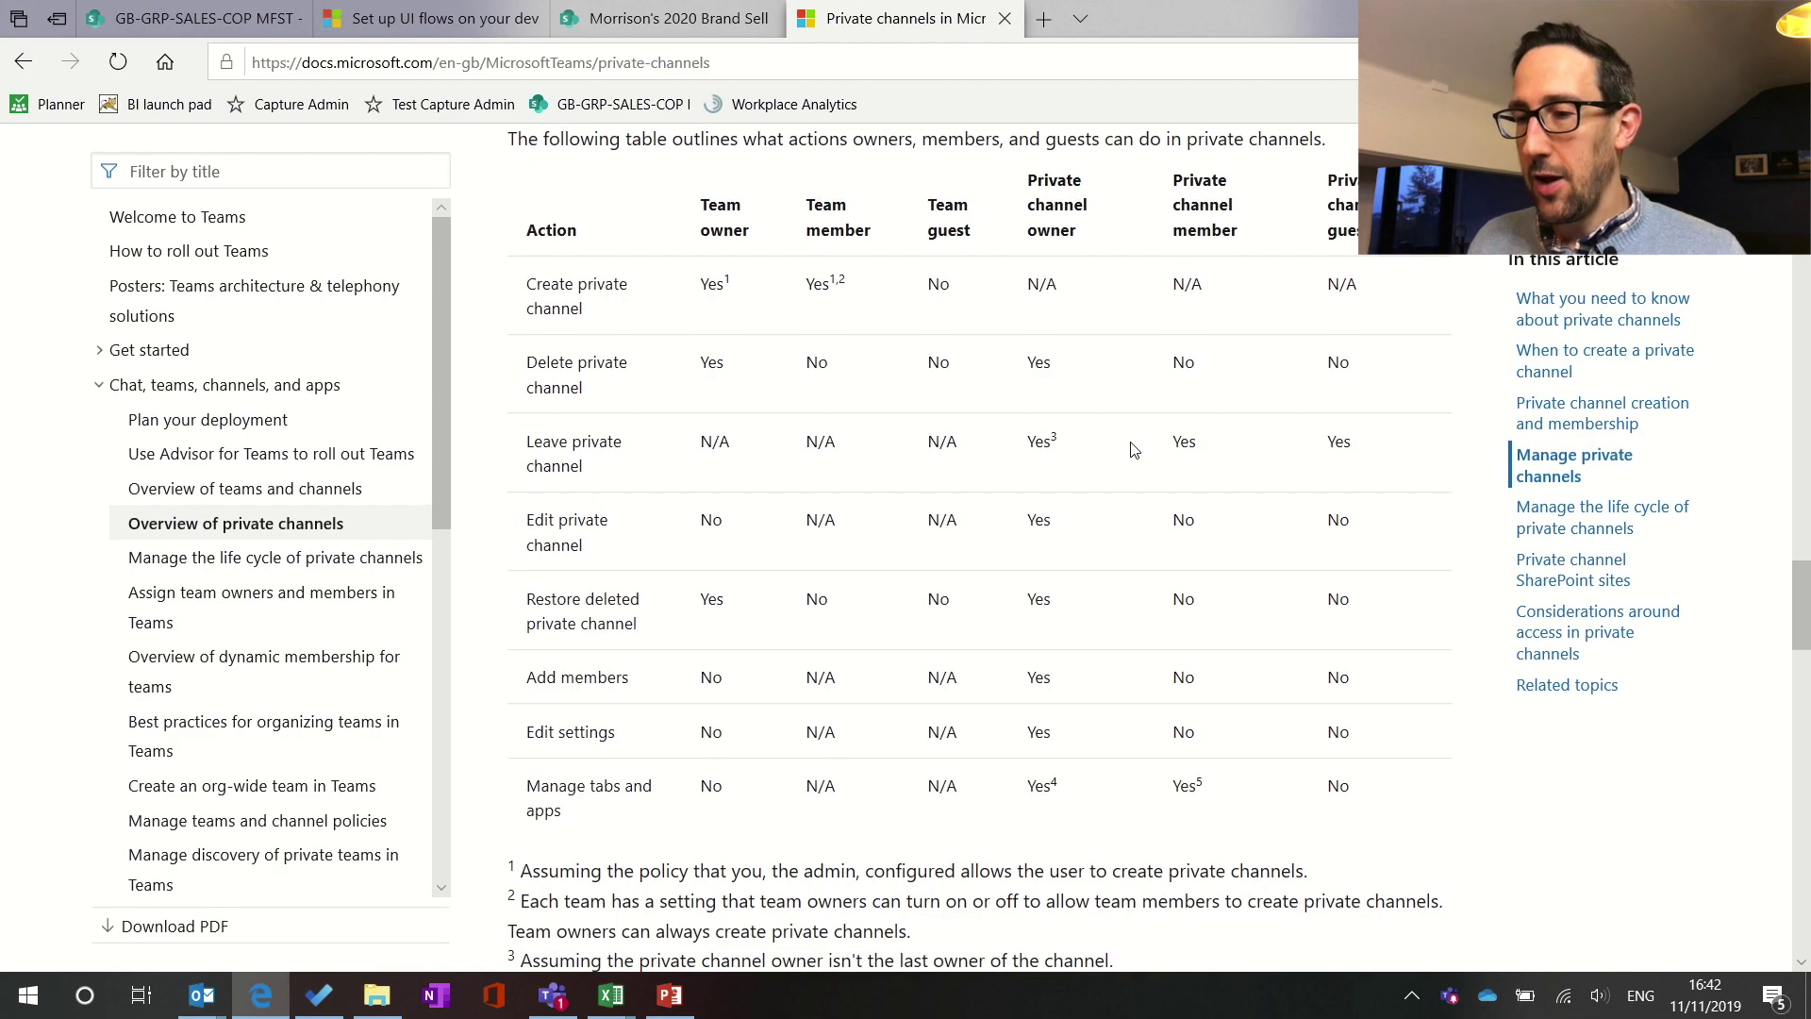
{"action": "scroll", "coordinate": [1134, 450], "scroll_direction": "down", "scroll_amount": 1}
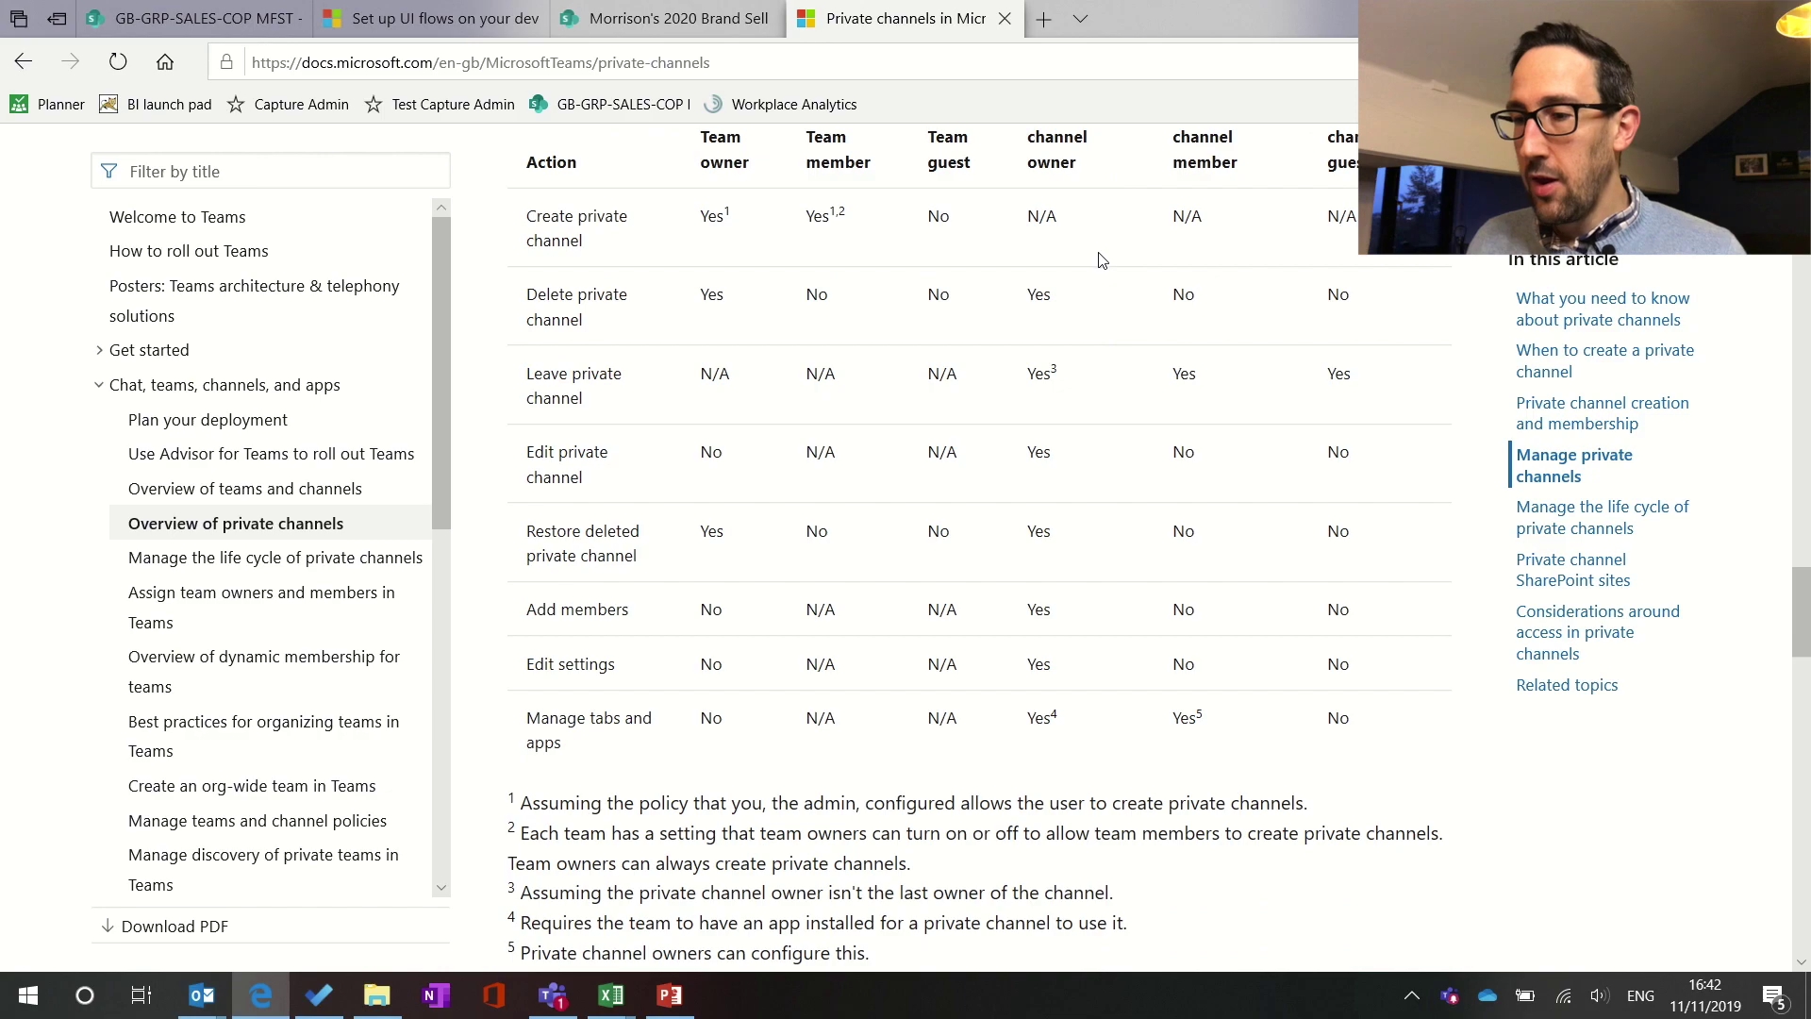
{"action": "scroll", "coordinate": [1102, 261], "scroll_direction": "up", "scroll_amount": 1}
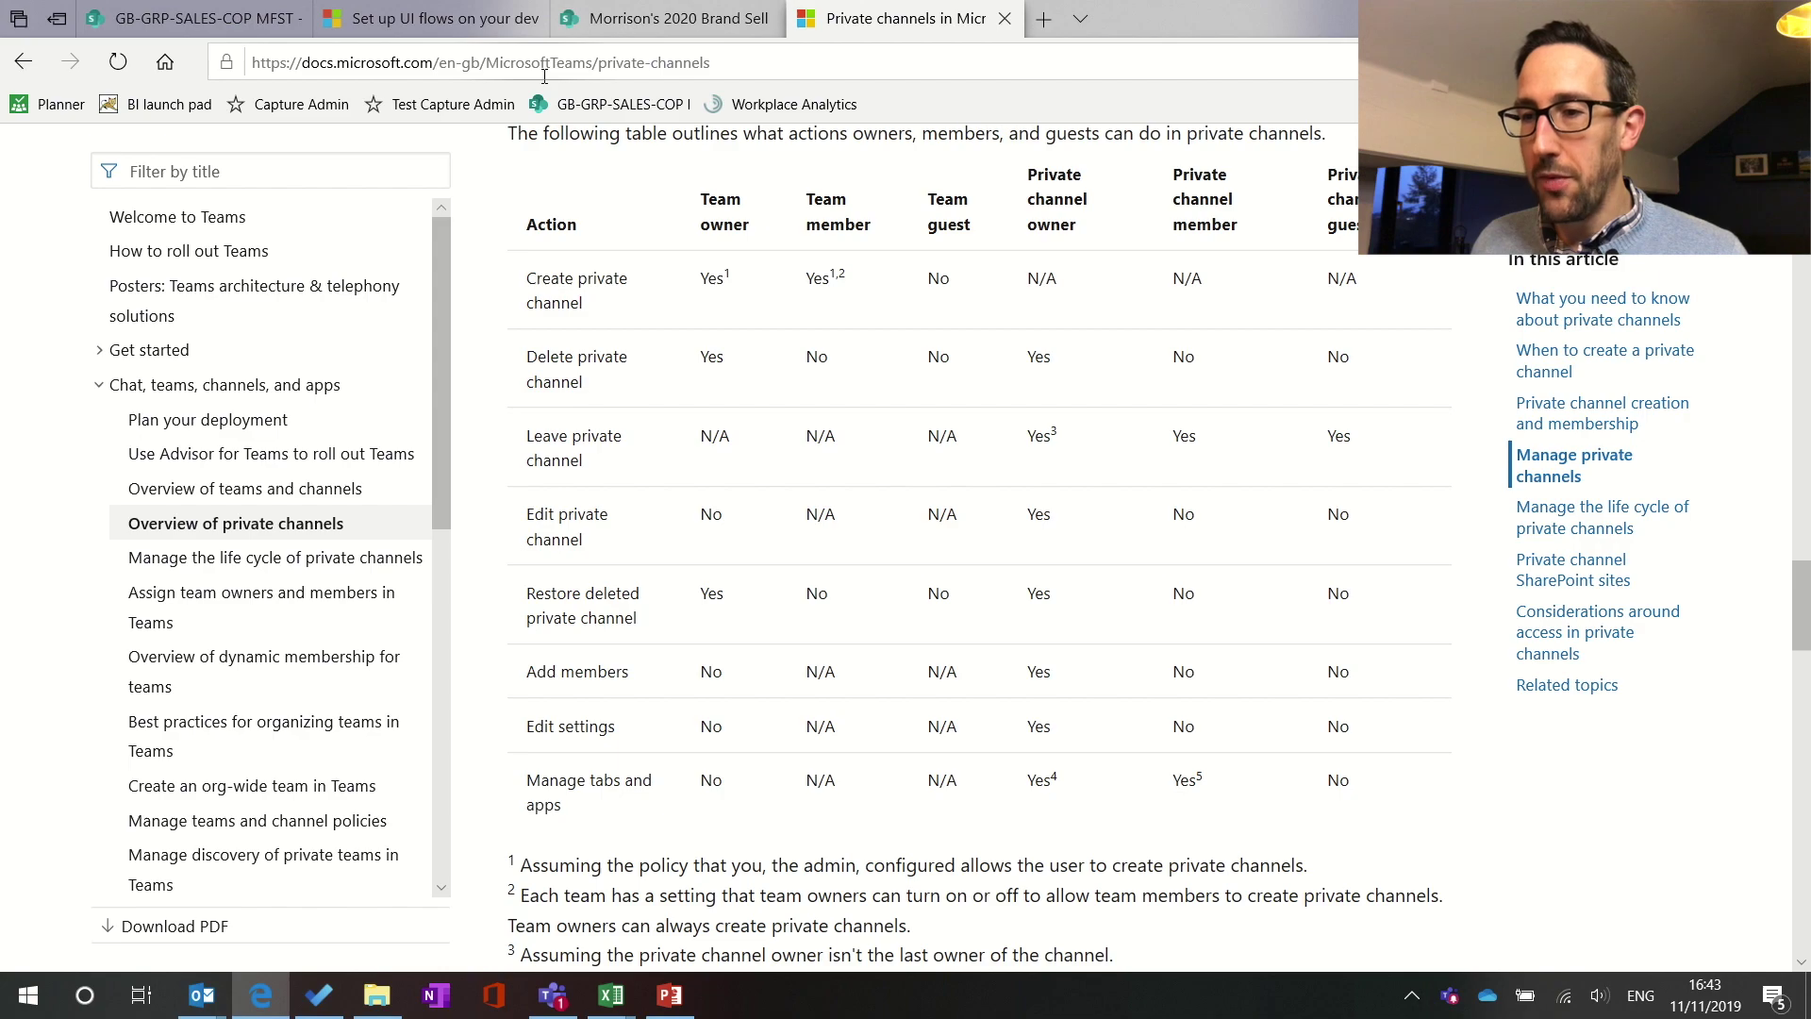
- Review the table's footnotes and the article's section "Considerations around access in private channels" on OneNote notebook access
{"action": "scroll", "coordinate": [916, 511], "scroll_direction": "down", "scroll_amount": 3}
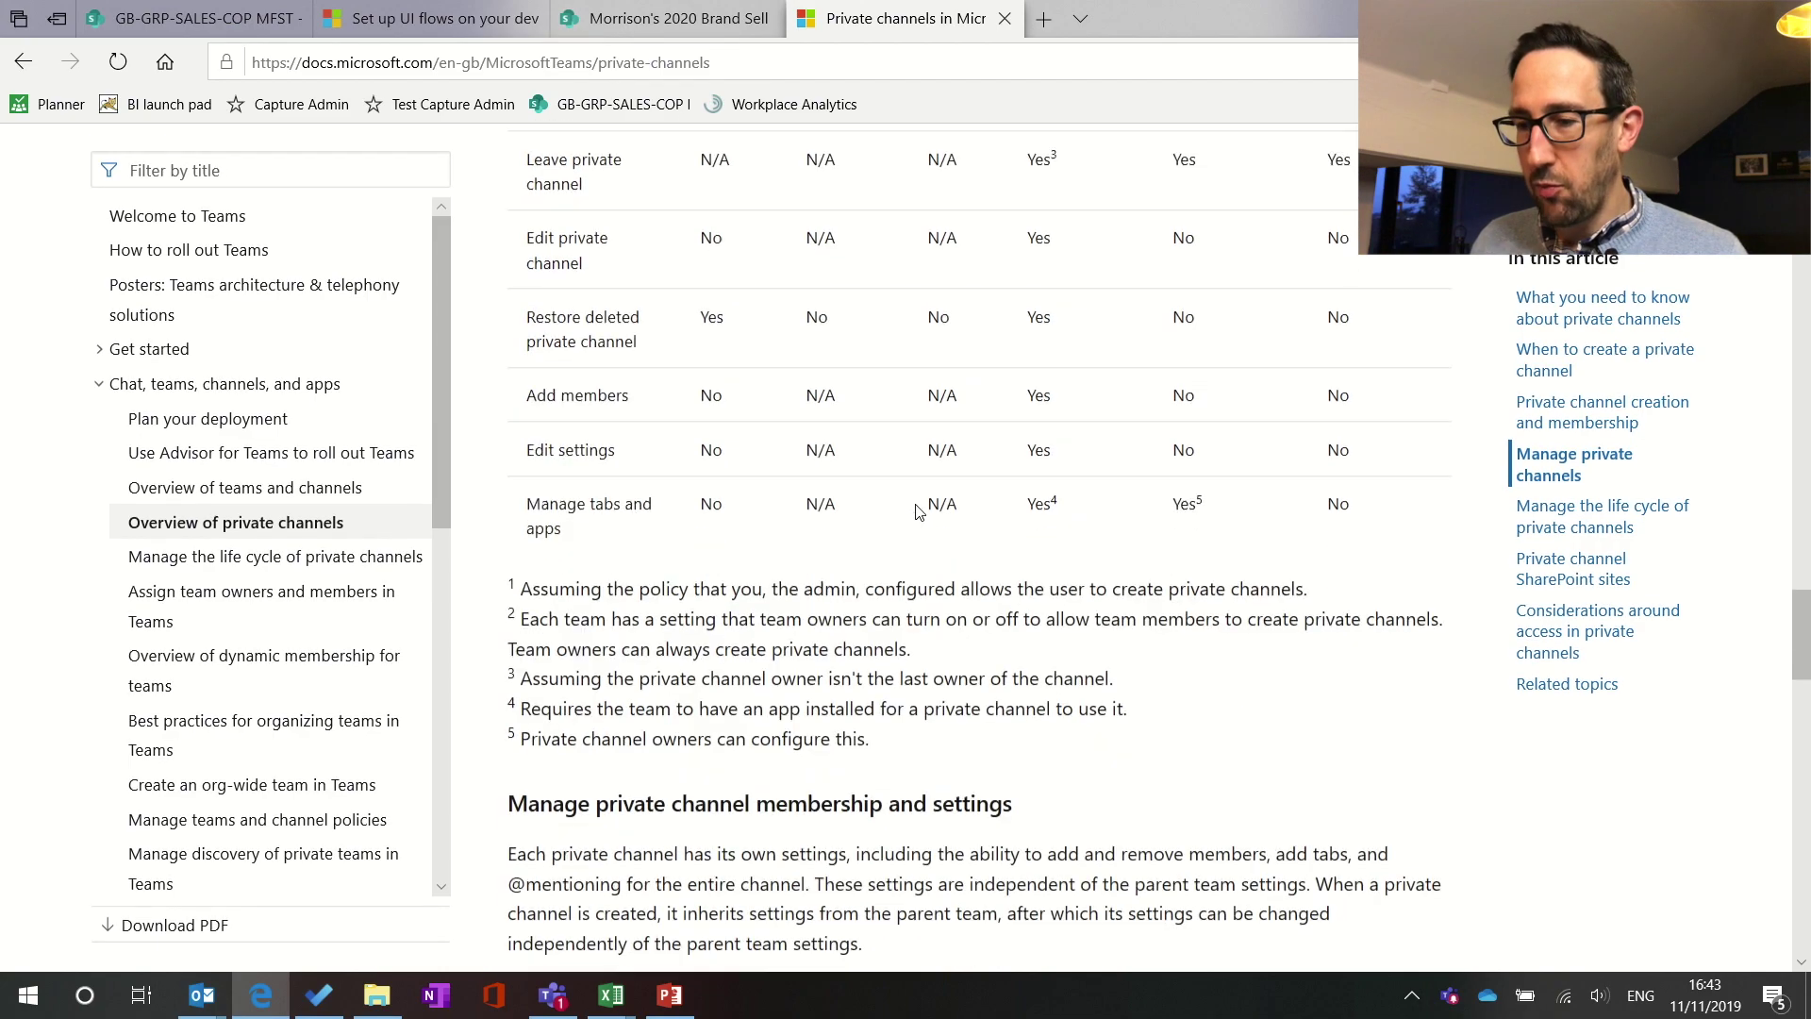
{"action": "scroll", "coordinate": [917, 512], "scroll_direction": "down", "scroll_amount": 15}
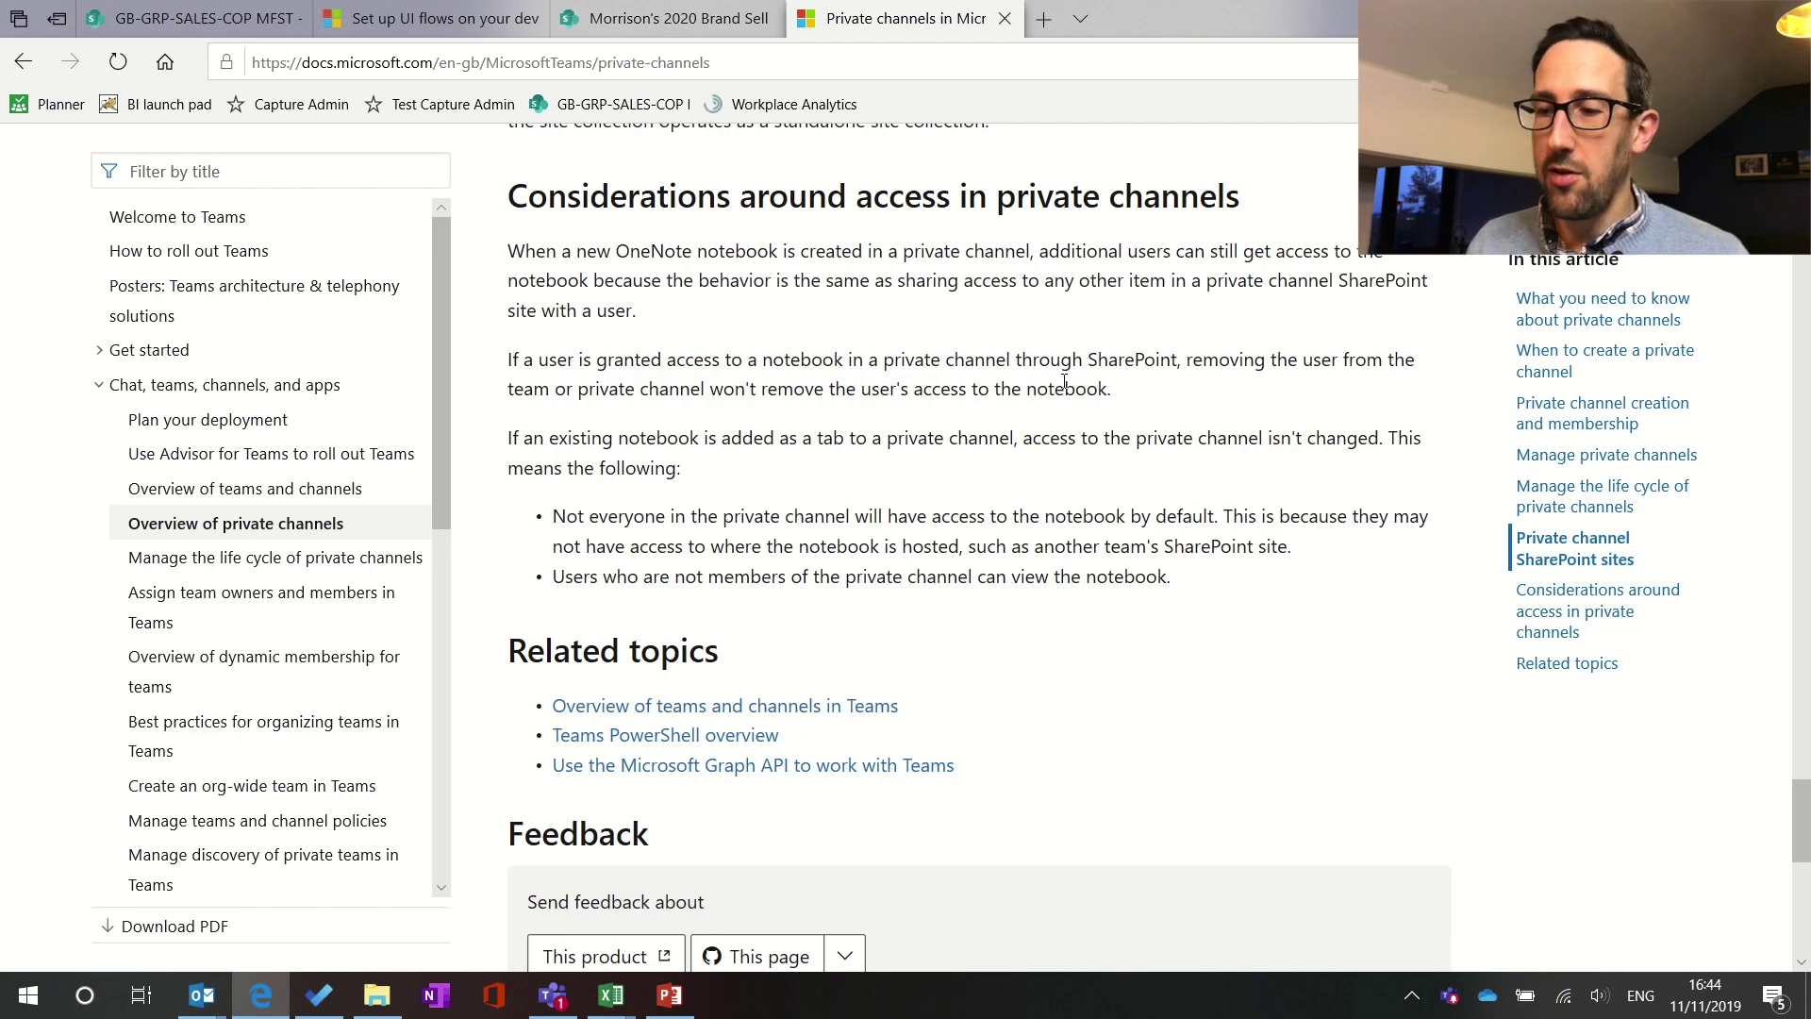
{"action": "scroll", "coordinate": [1064, 381], "scroll_direction": "up", "scroll_amount": 1}
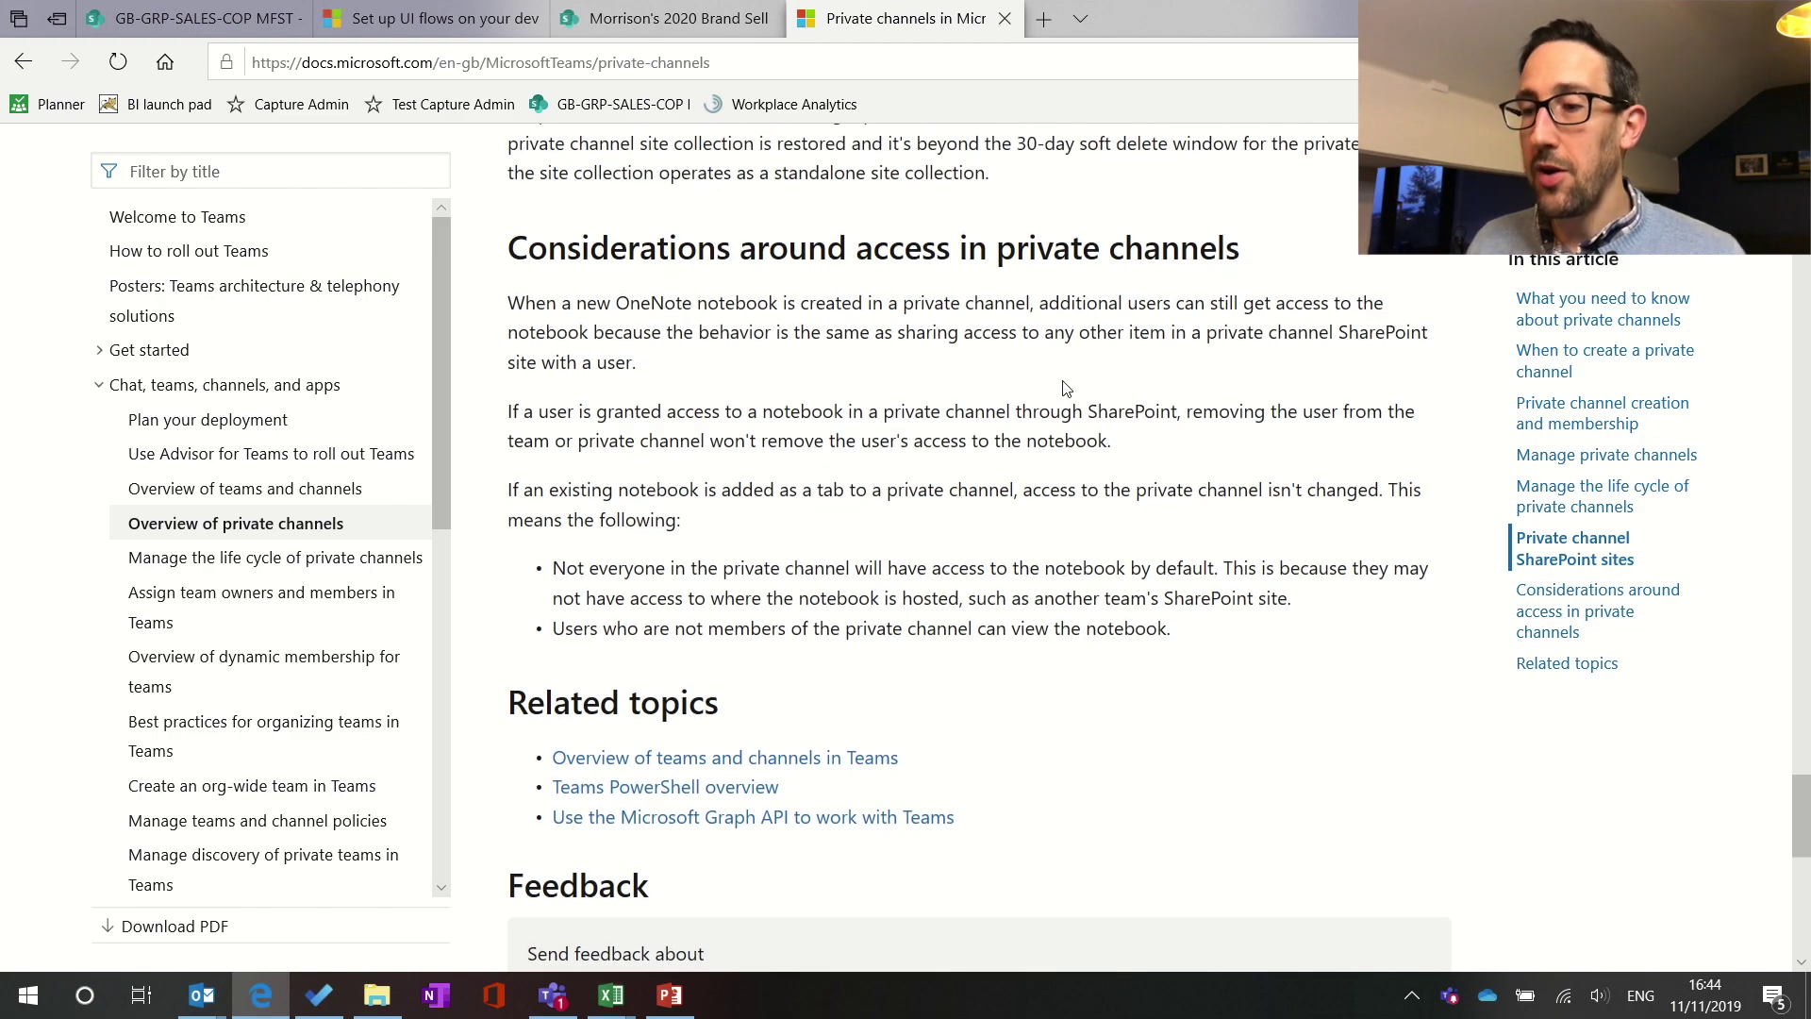
{"action": "scroll", "coordinate": [1064, 389], "scroll_direction": "up", "scroll_amount": 2}
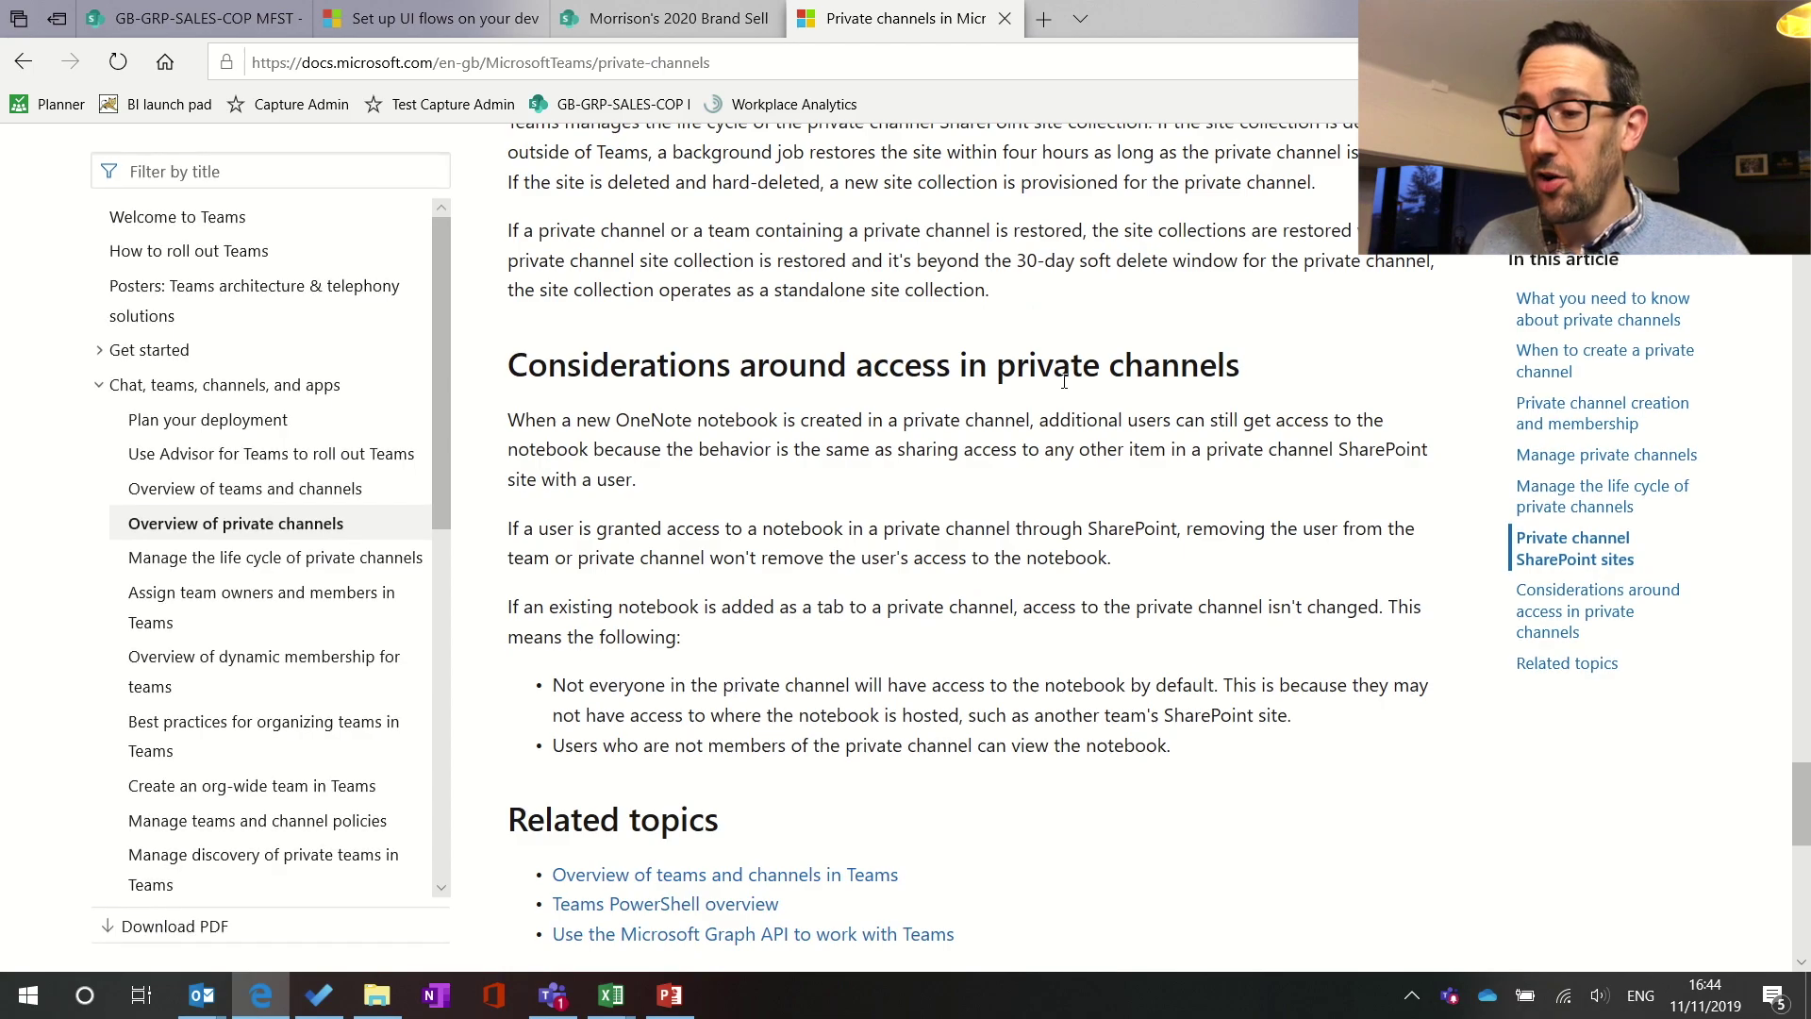